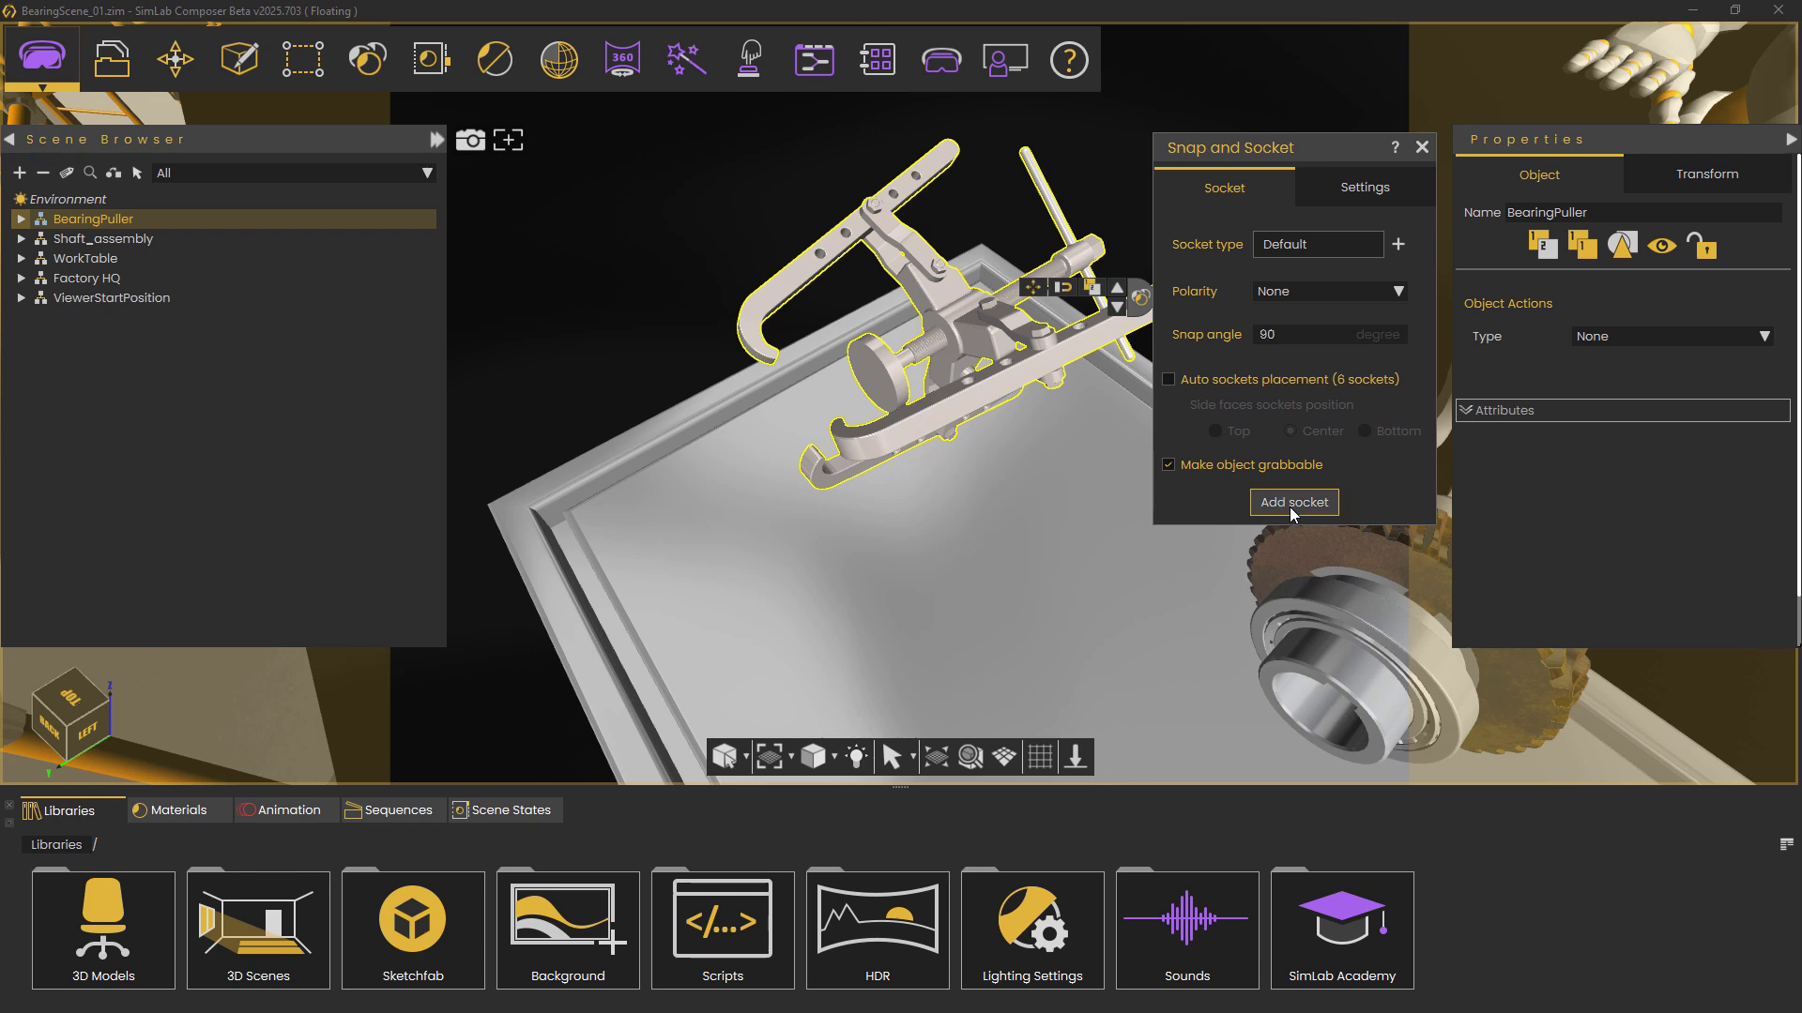
Add a single Default-type socket to the BearingPuller, keeping the object grabbable, and close the socket settings.
{"action": "left_click", "coordinate": [1291, 504]}
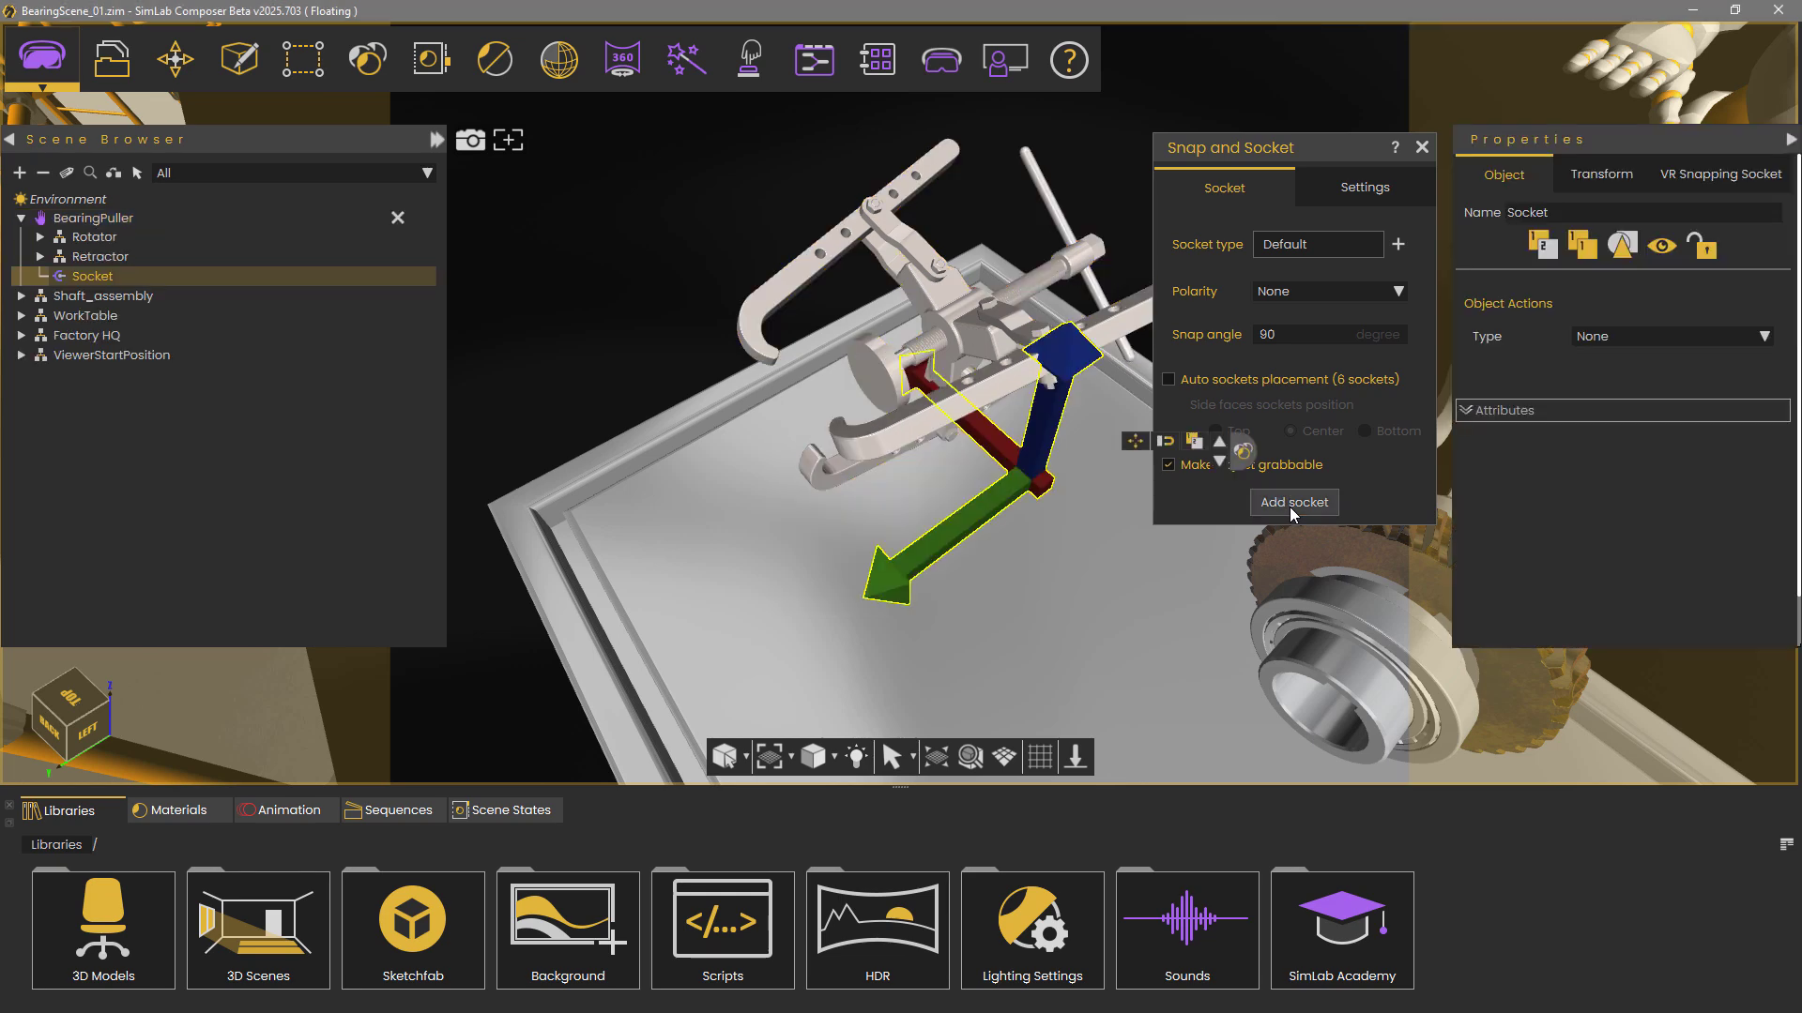
{"action": "right_click_drag", "start_coordinate": [970, 490], "coordinate": [972, 616]}
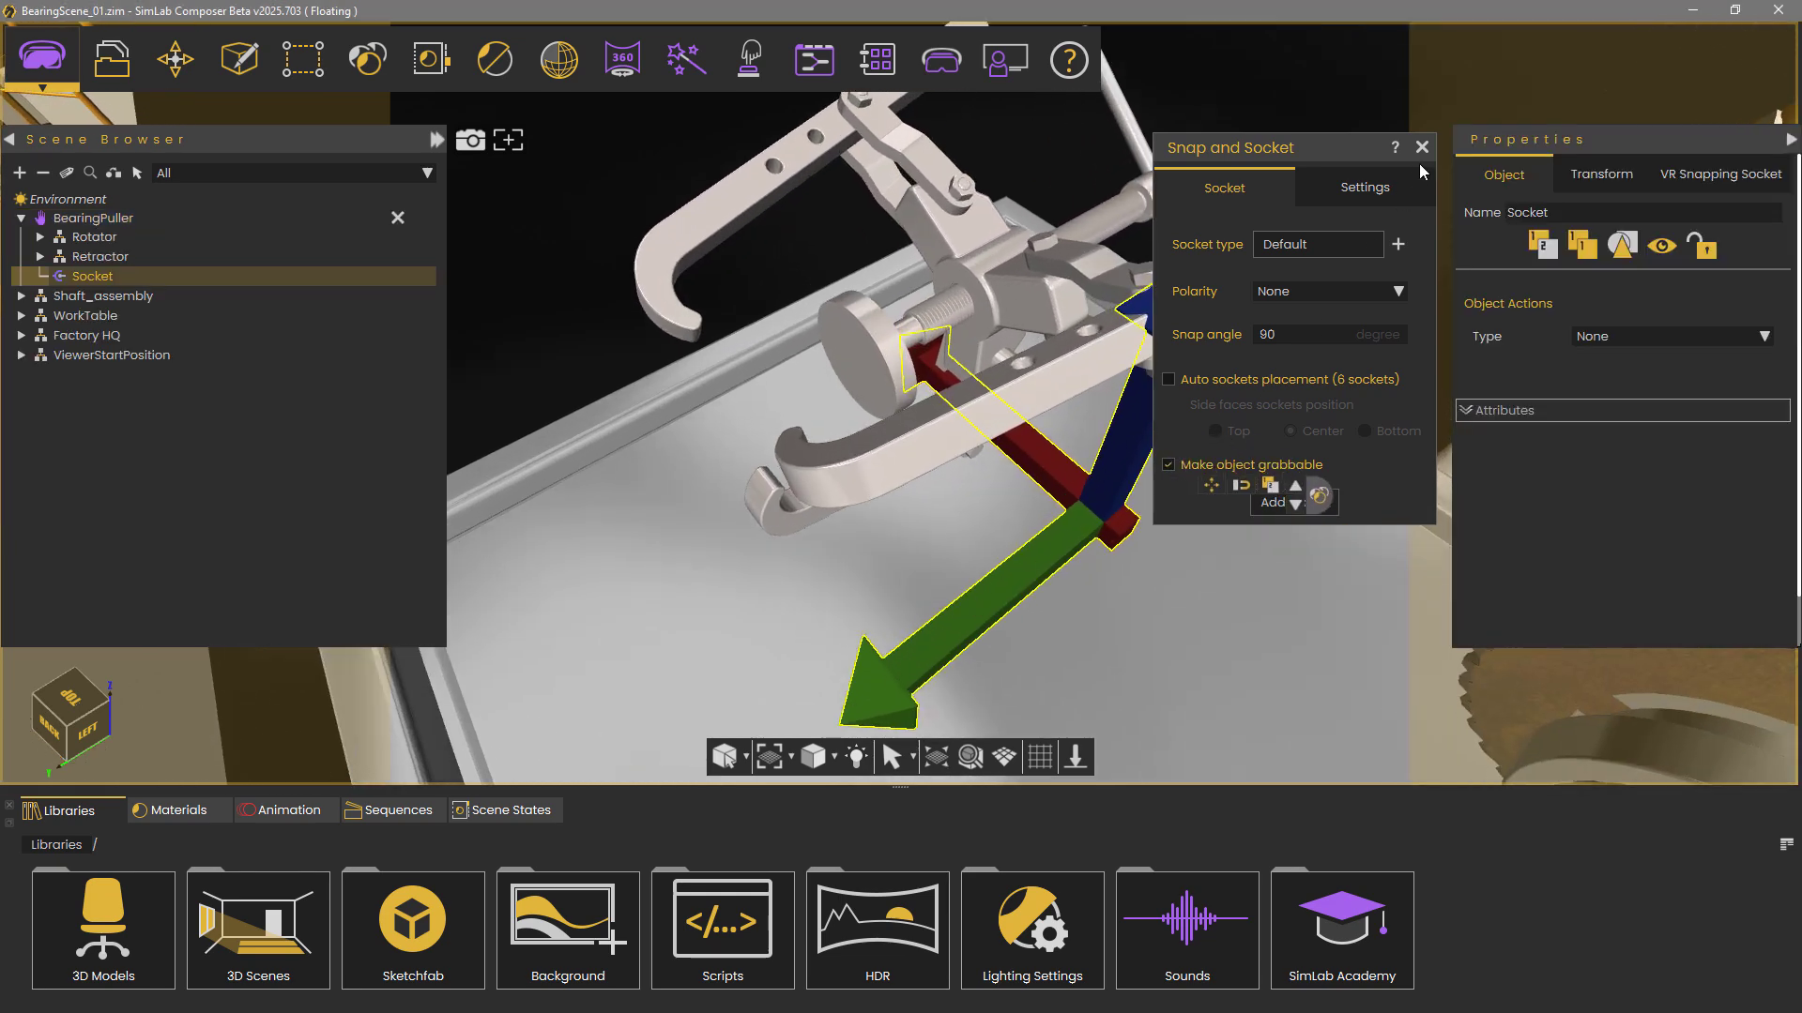
{"action": "left_click", "coordinate": [1422, 147]}
{"action": "left_click_drag", "start_coordinate": [1210, 605], "coordinate": [1158, 639]}
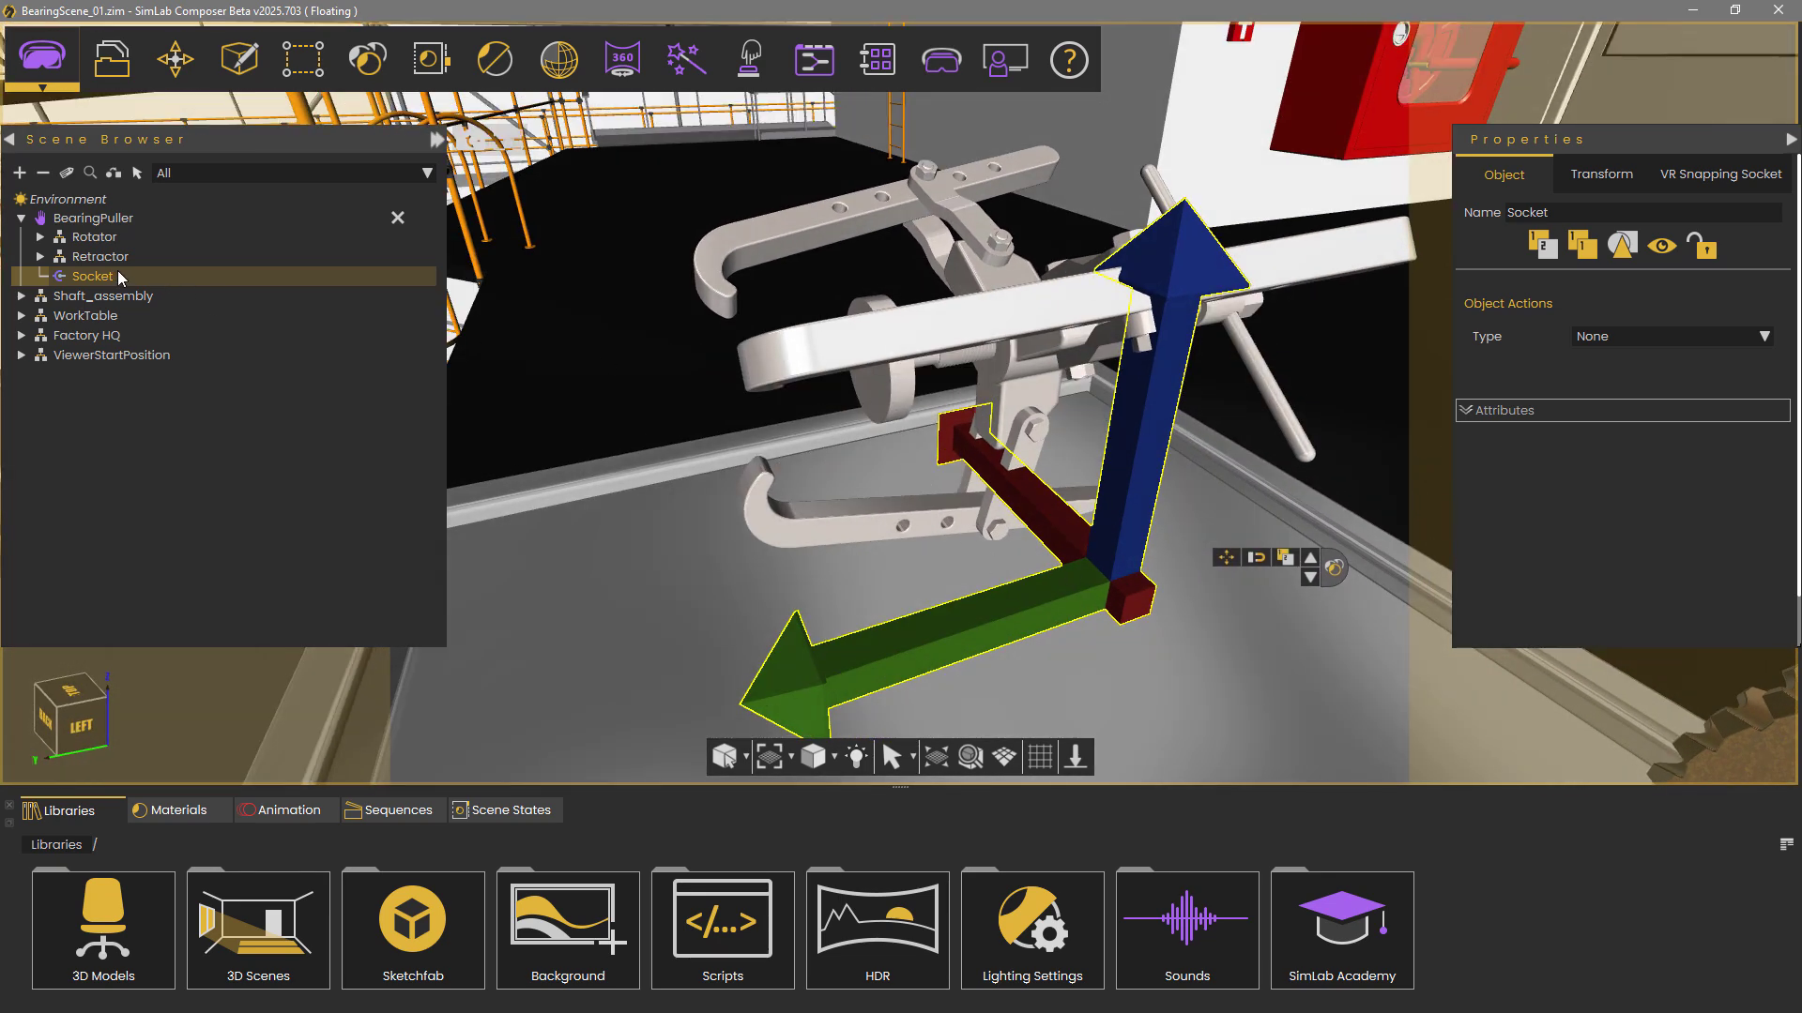
Start aligning the puller's socket and set Point 1 to the edge loop of the red axis arrow's square end face.
{"action": "left_click", "coordinate": [175, 59]}
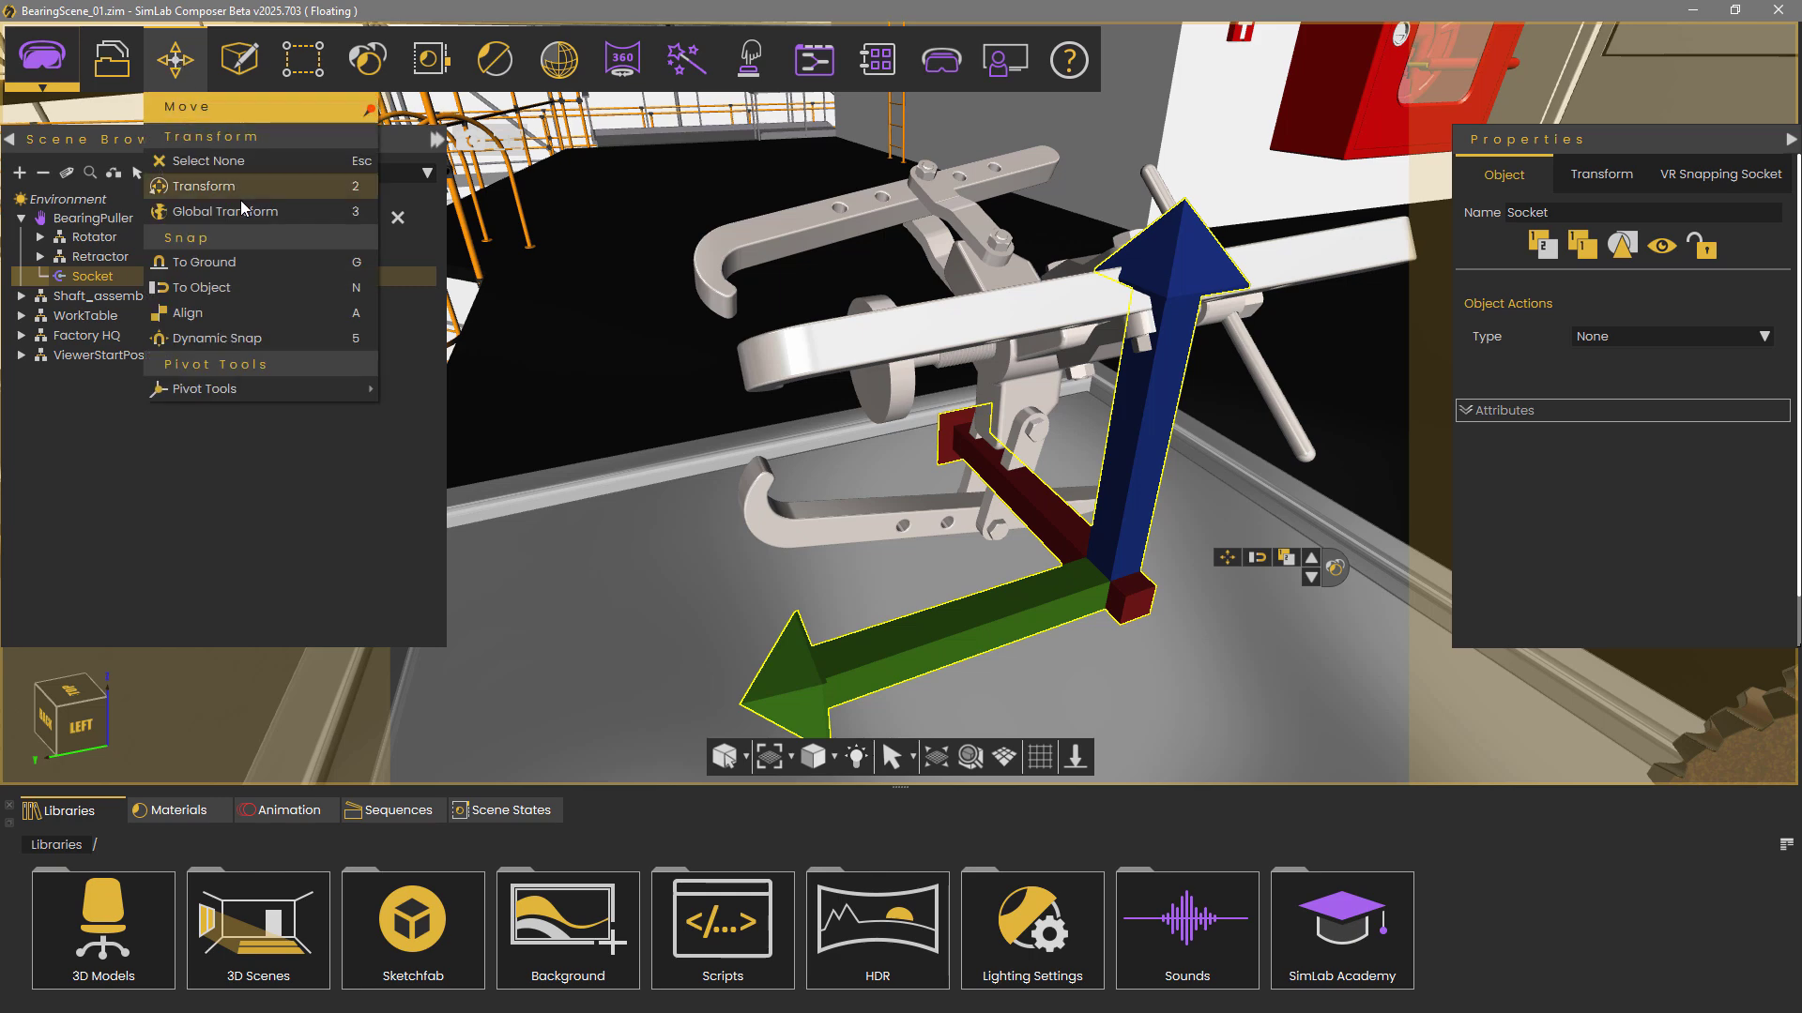
{"action": "left_click", "coordinate": [241, 307]}
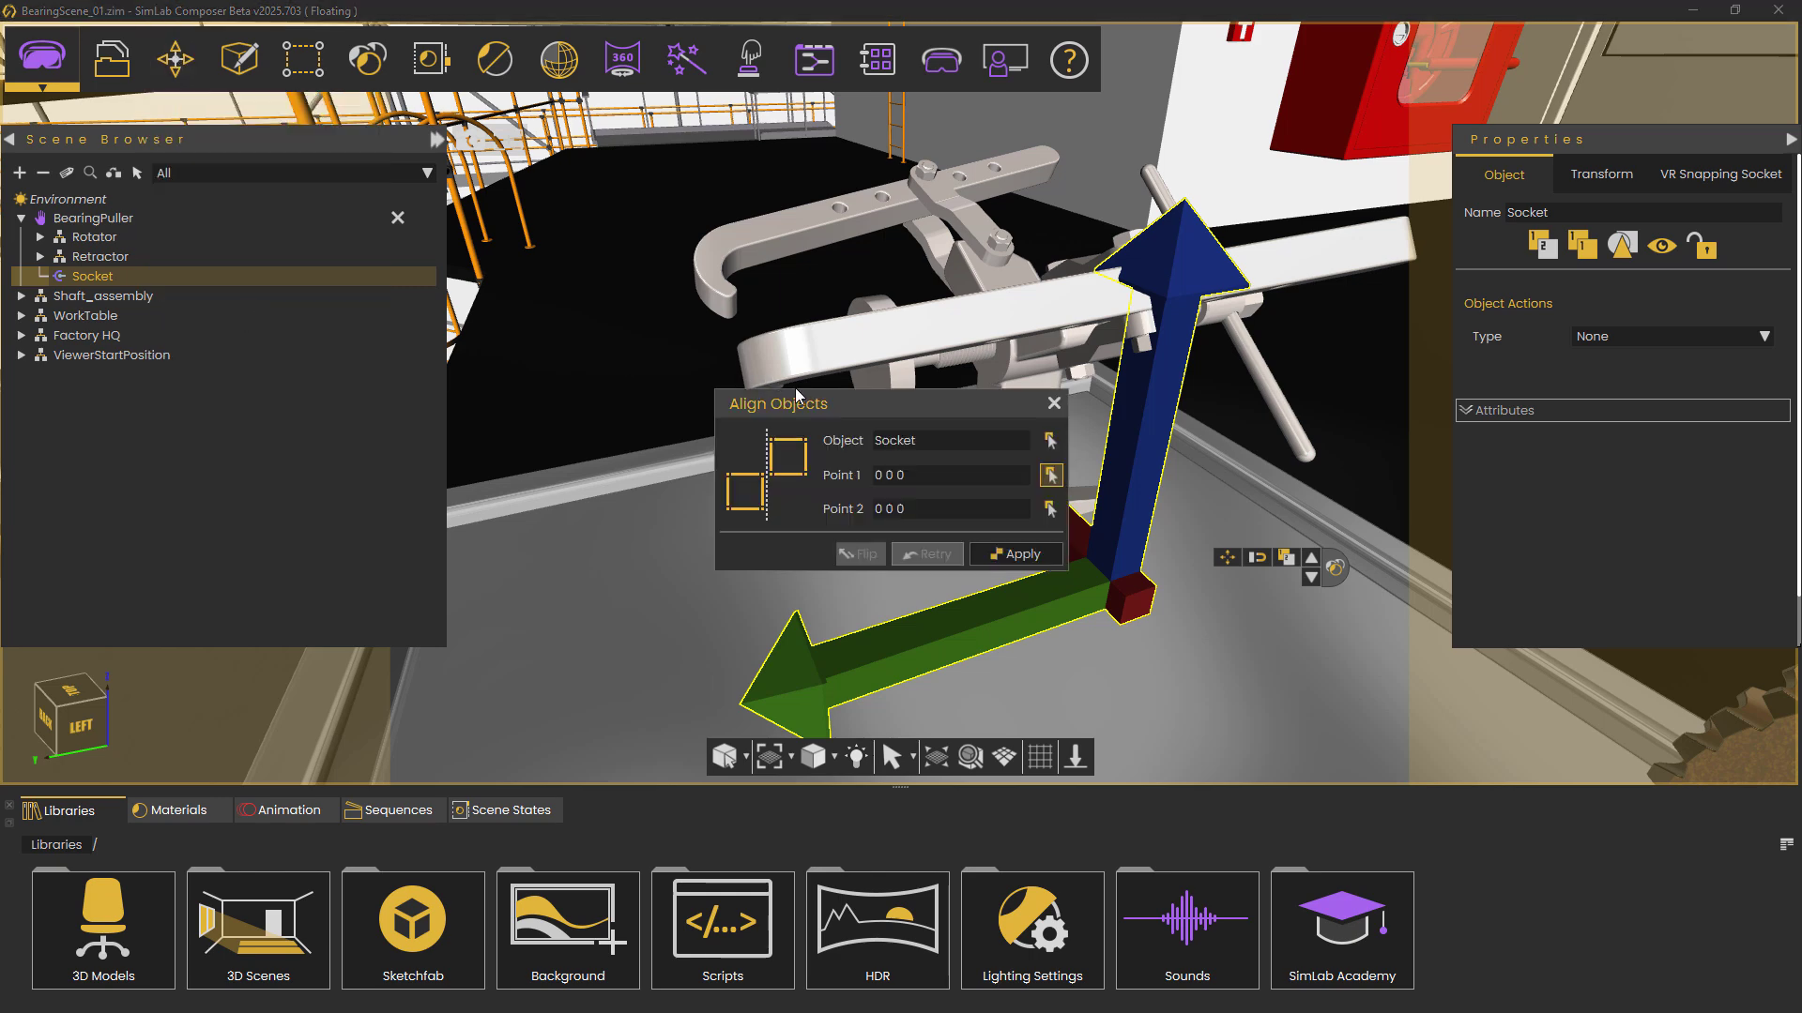
{"action": "left_click_drag", "start_coordinate": [893, 400], "coordinate": [1192, 255]}
{"action": "middle_click_drag", "start_coordinate": [929, 491], "coordinate": [849, 432]}
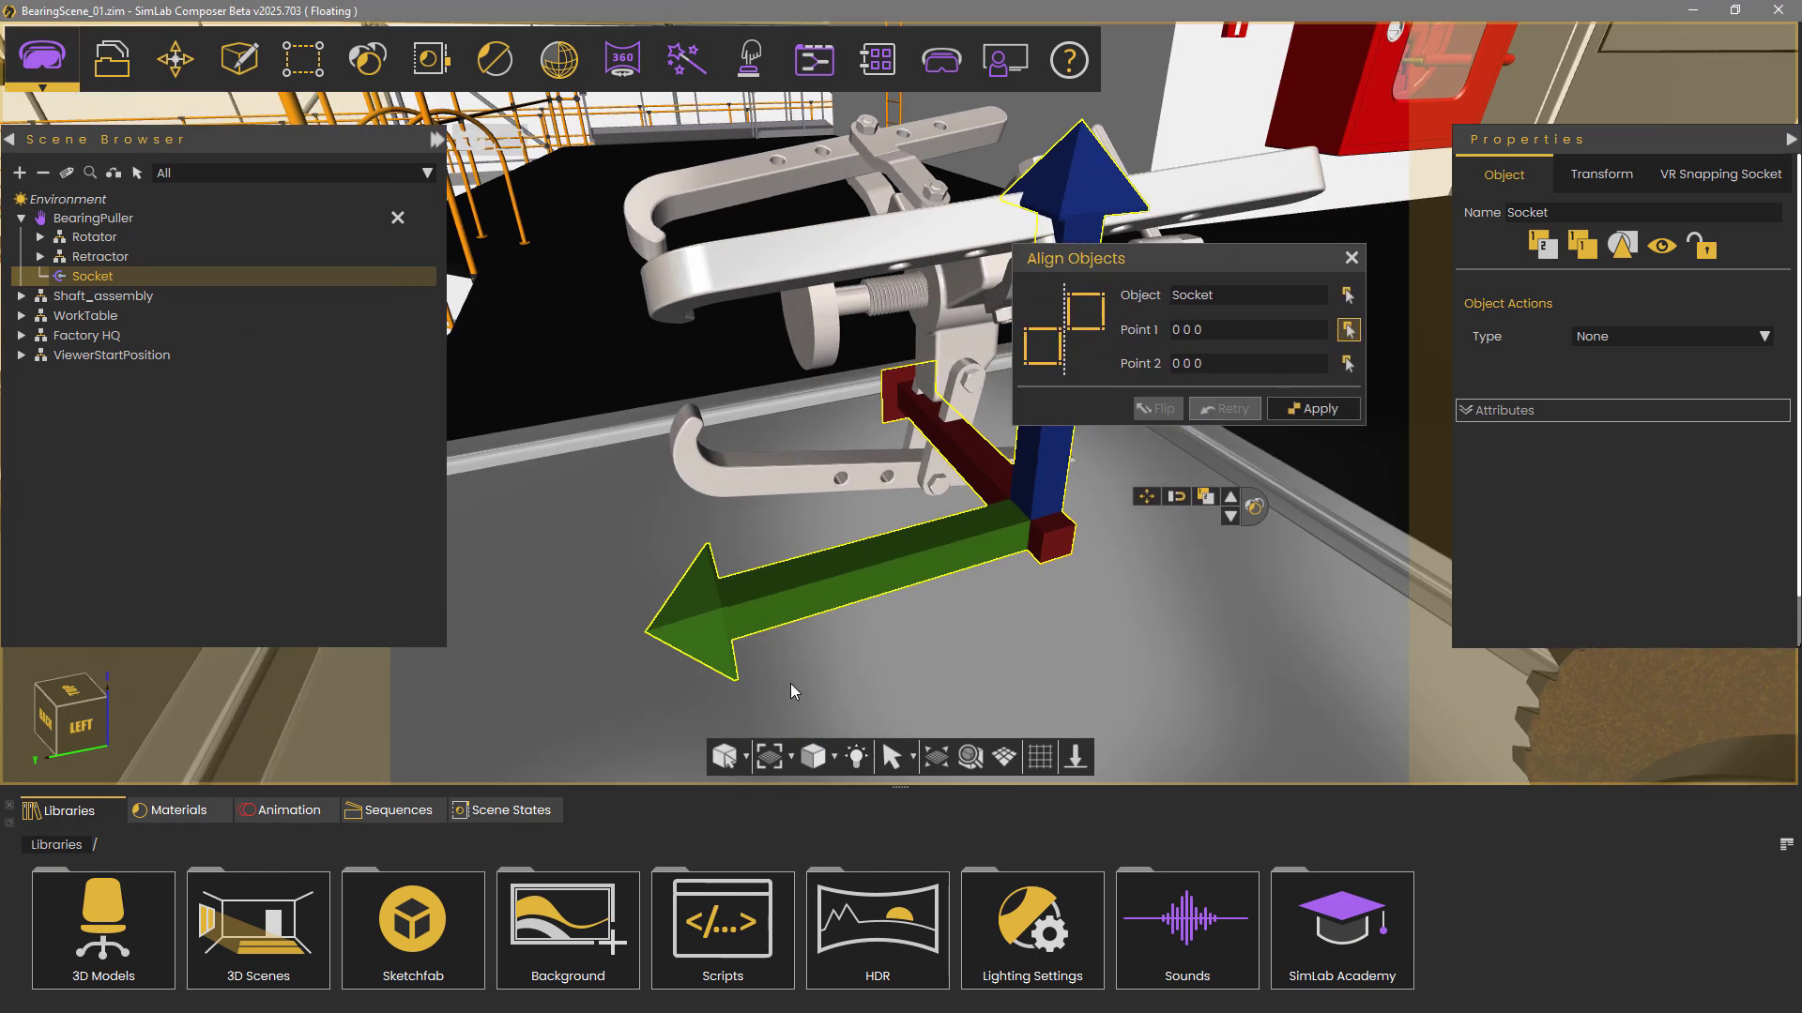
{"action": "left_click", "coordinate": [747, 758]}
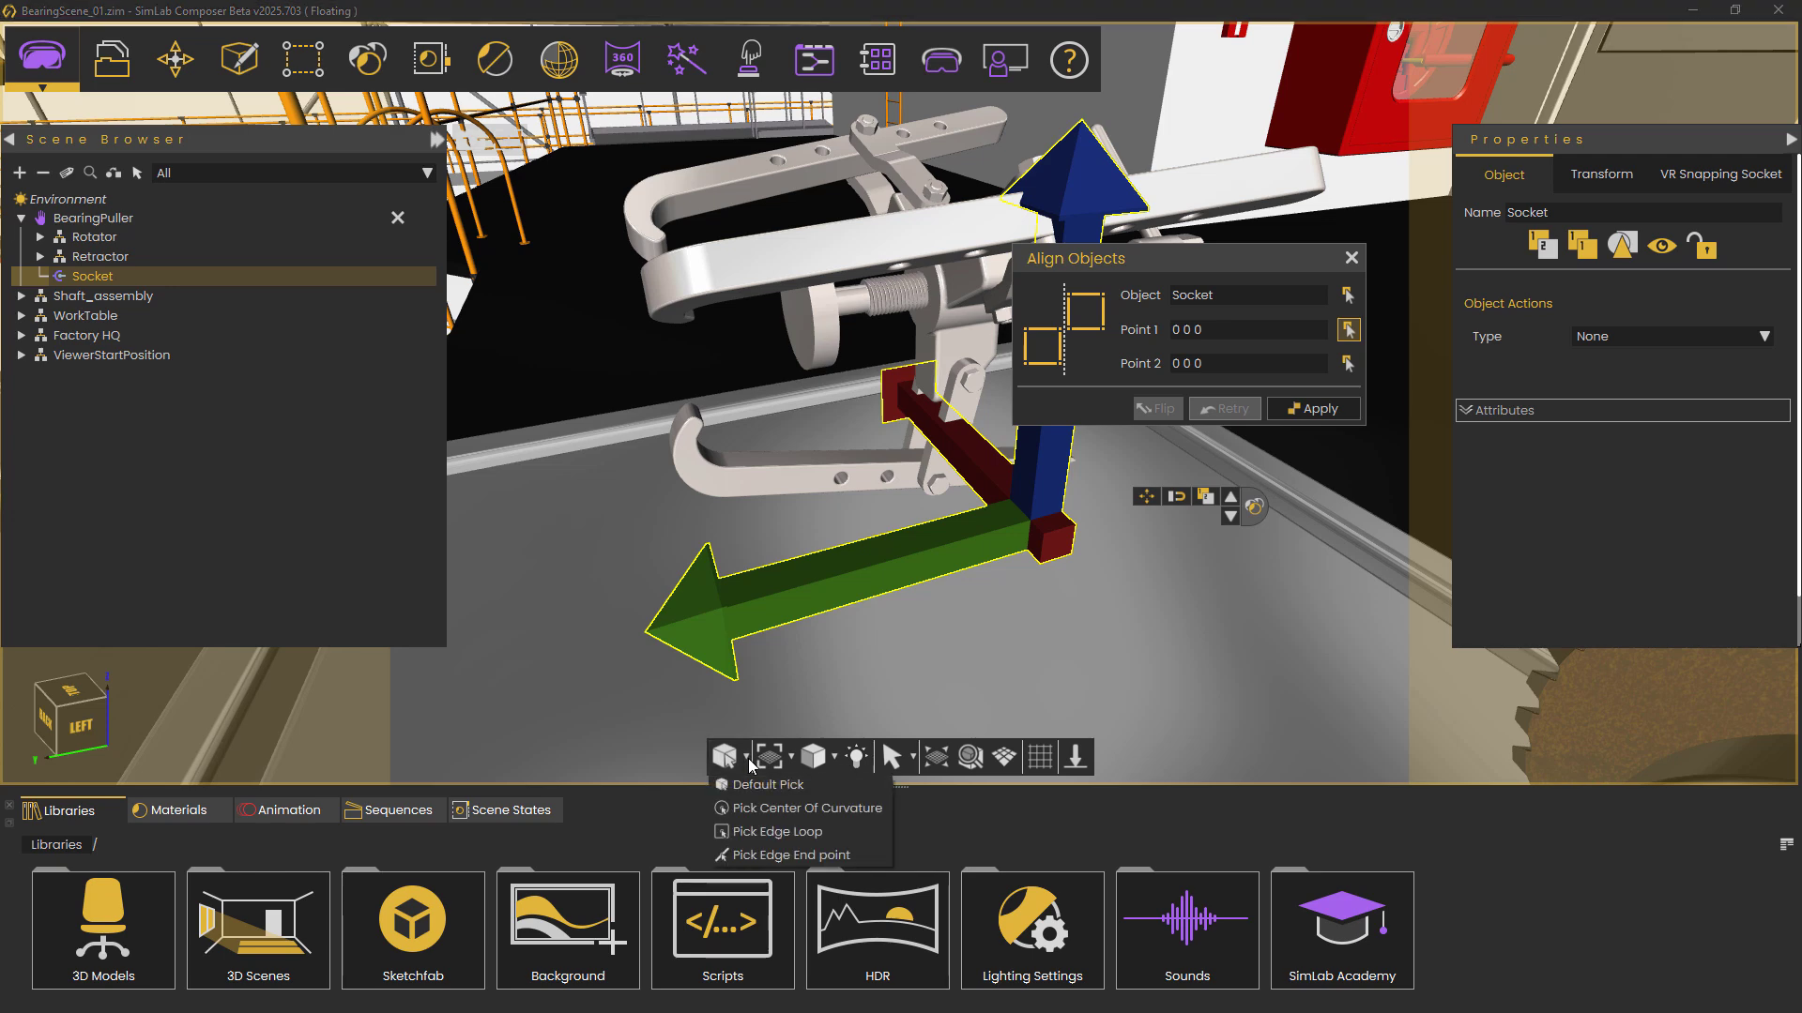
{"action": "left_click", "coordinate": [768, 832]}
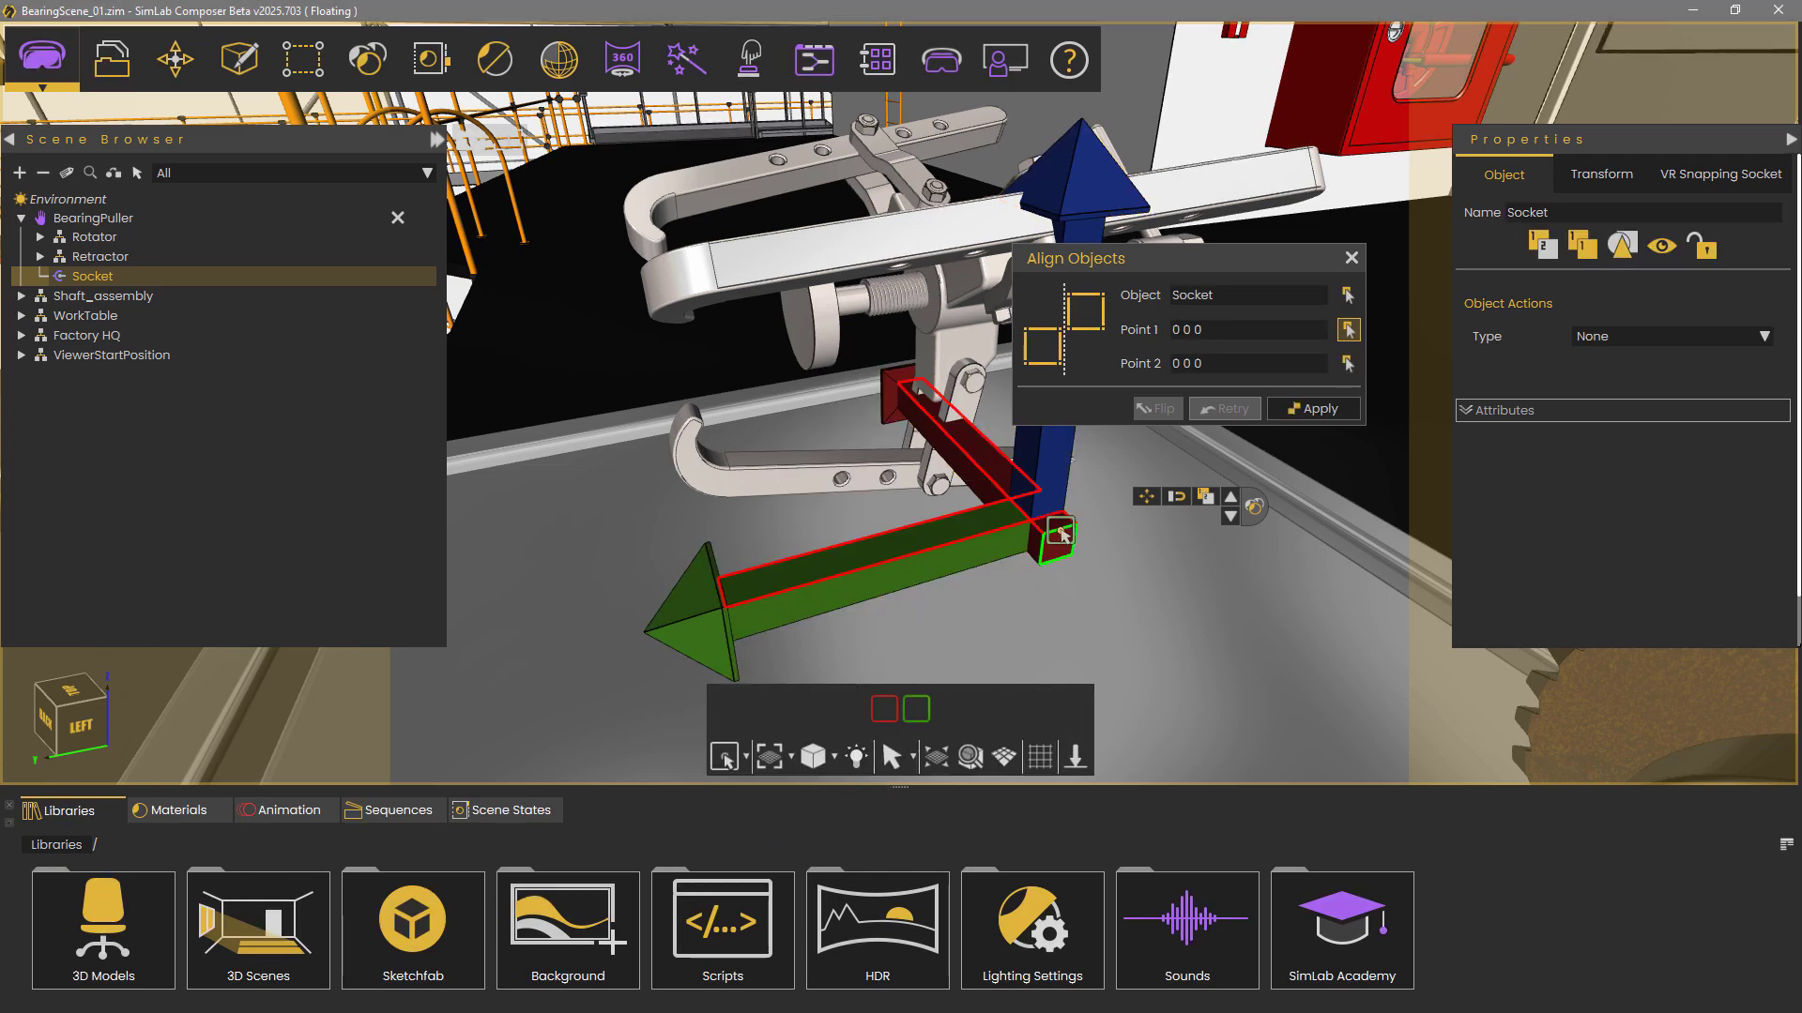
{"action": "left_click", "coordinate": [921, 713]}
Align the socket to the center of curvature of the puller's round plate as Point 2 and flip its direction.
{"action": "middle_click_drag", "start_coordinate": [779, 521], "coordinate": [1191, 569]}
{"action": "left_click", "coordinate": [746, 756]}
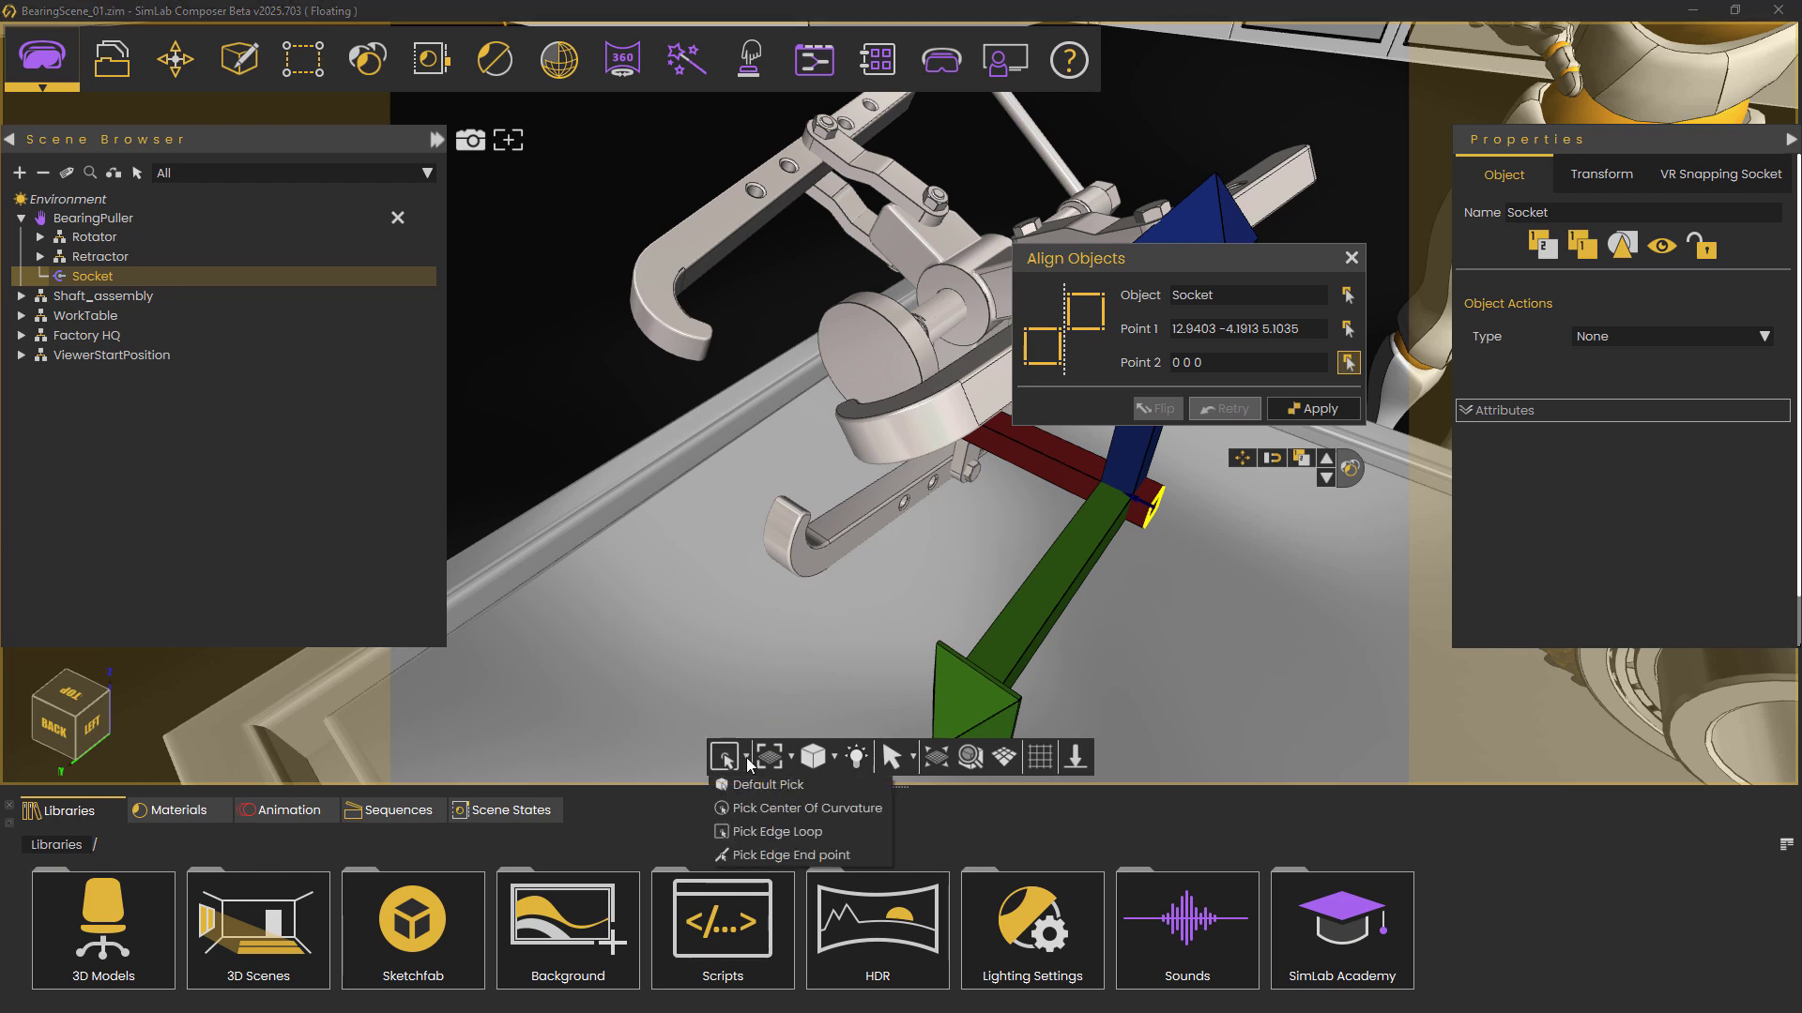
{"action": "left_click", "coordinate": [762, 809]}
{"action": "left_click", "coordinate": [828, 372]}
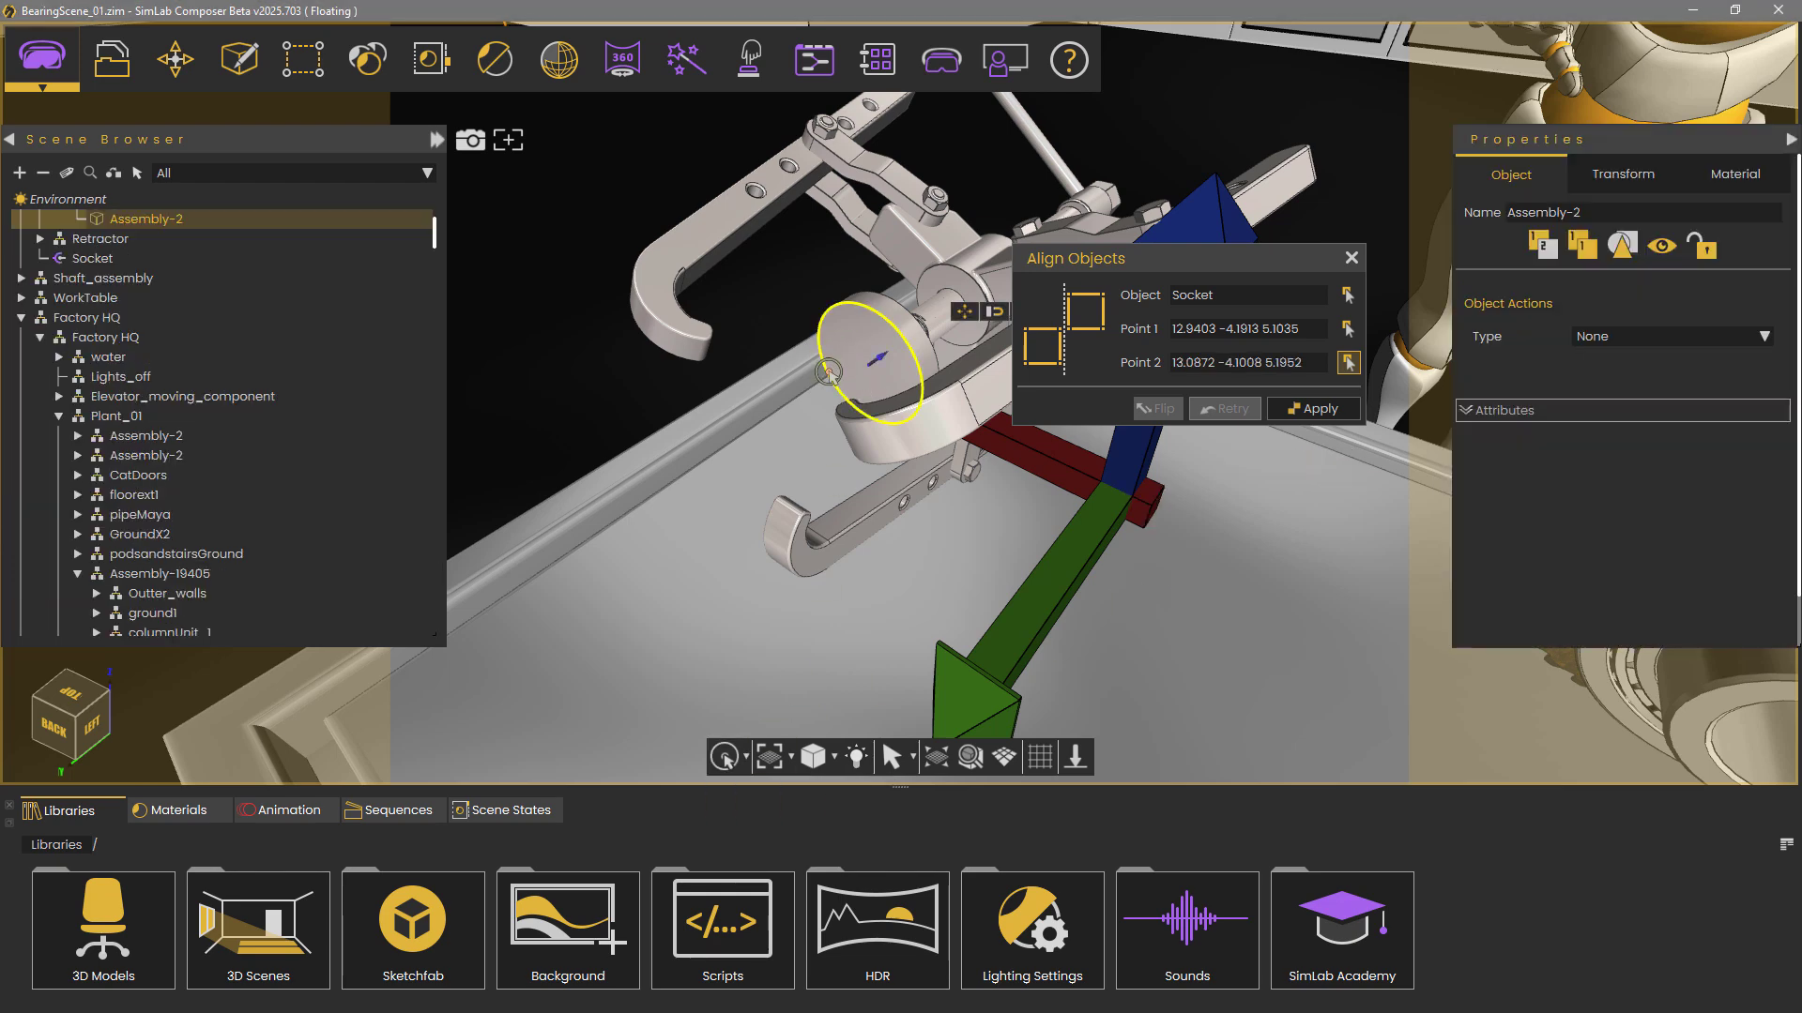
{"action": "left_click", "coordinate": [1317, 410]}
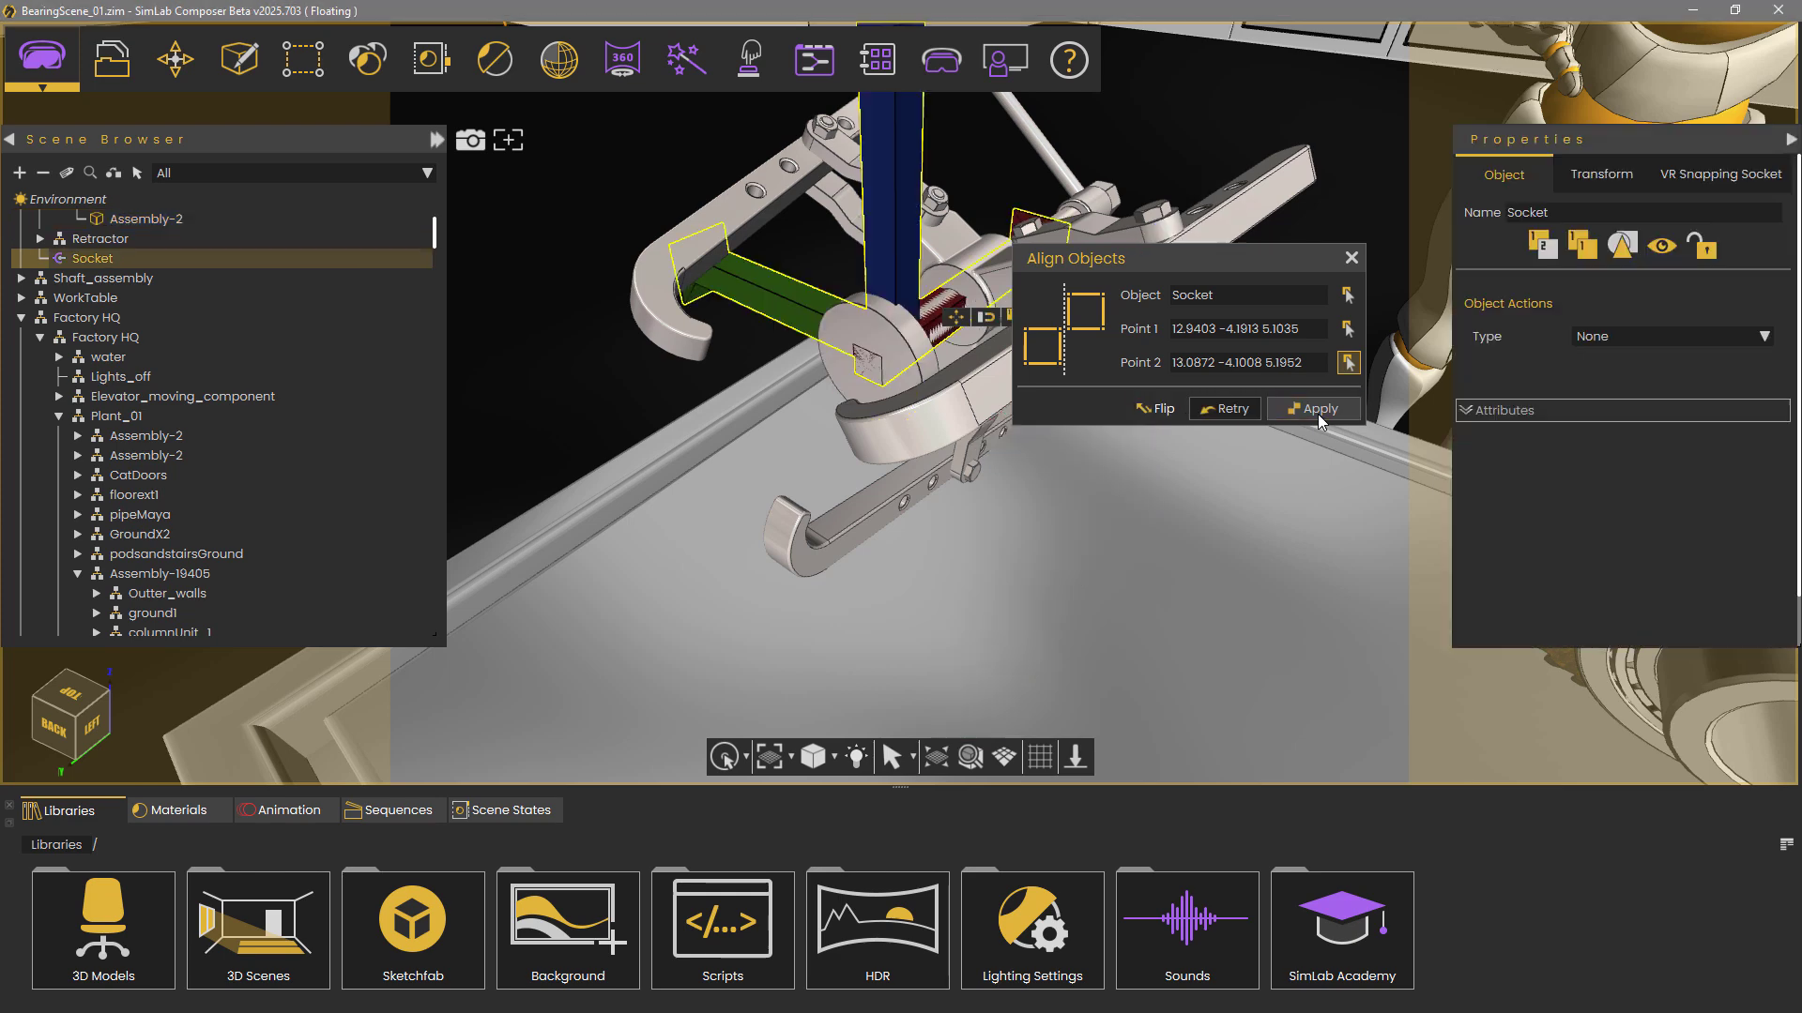
{"action": "middle_click_drag", "start_coordinate": [1051, 551], "coordinate": [979, 675]}
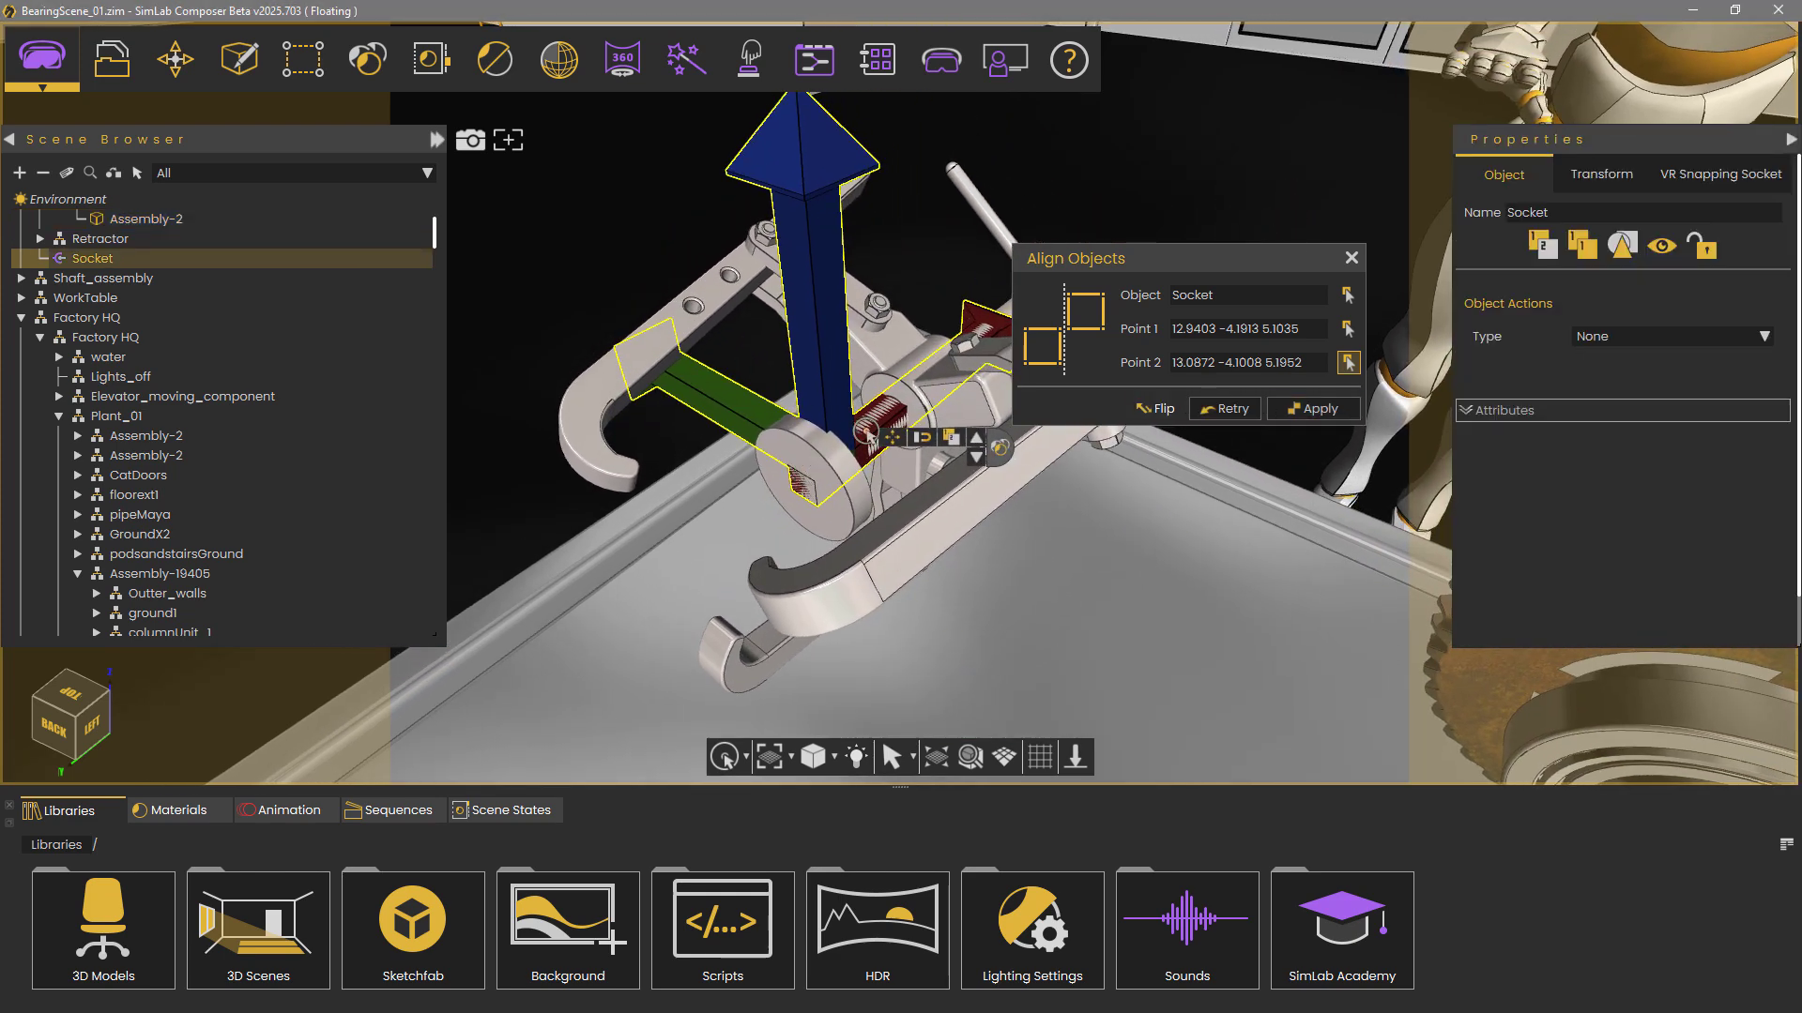
{"action": "left_click", "coordinate": [1160, 409]}
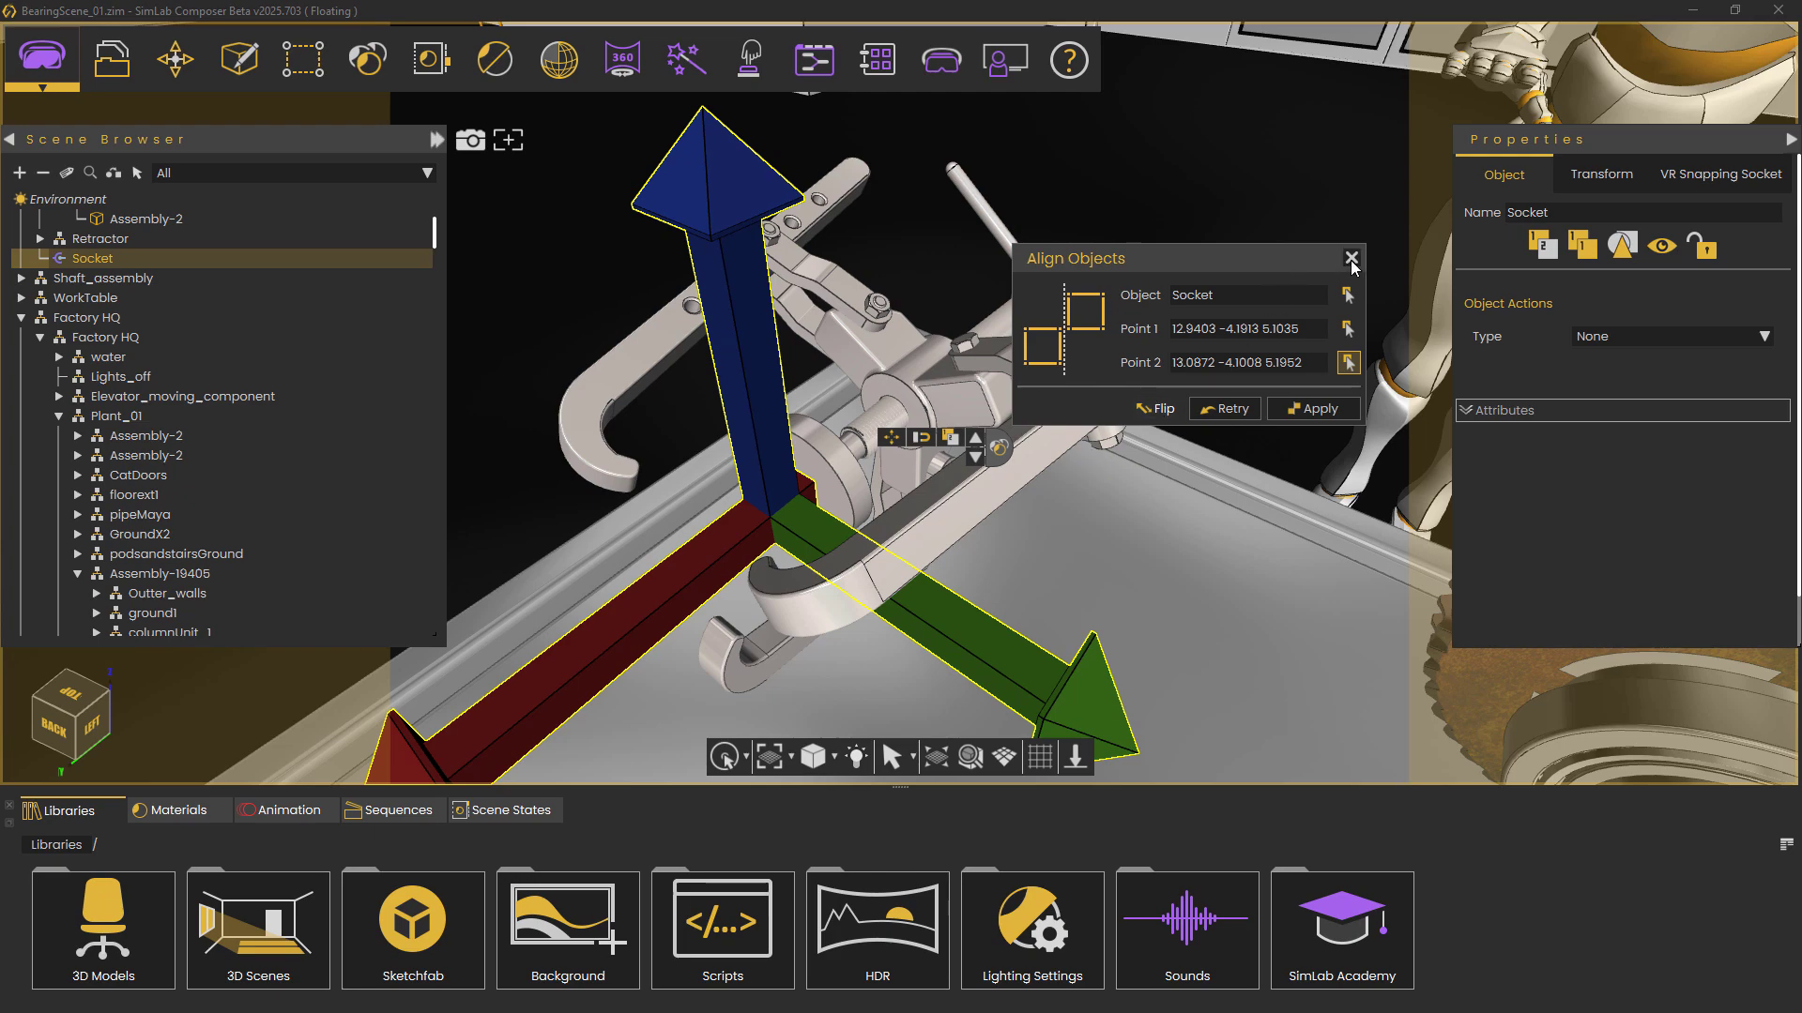
{"action": "left_click", "coordinate": [1351, 258]}
Add a single Default-type socket to Shaft_assembly, keeping the object grabbable, and close the socket settings.
{"action": "left_click_drag", "start_coordinate": [1185, 519], "coordinate": [822, 480]}
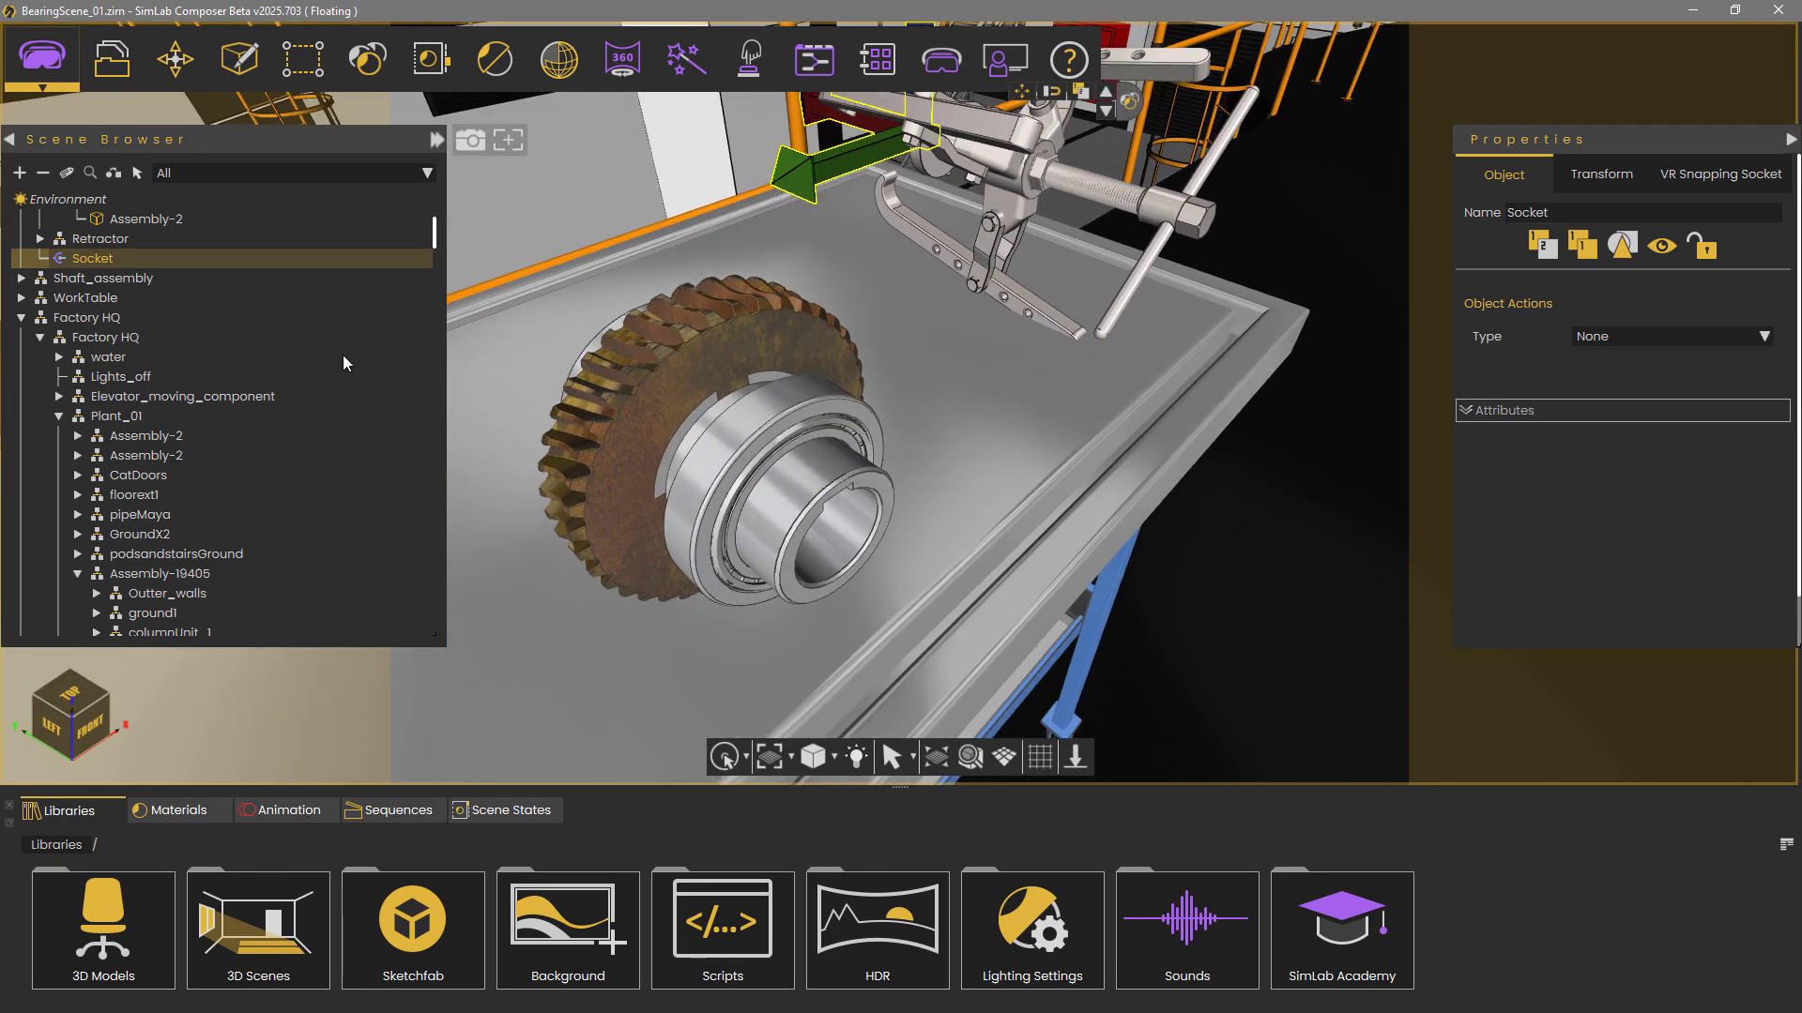
{"action": "left_click", "coordinate": [108, 279]}
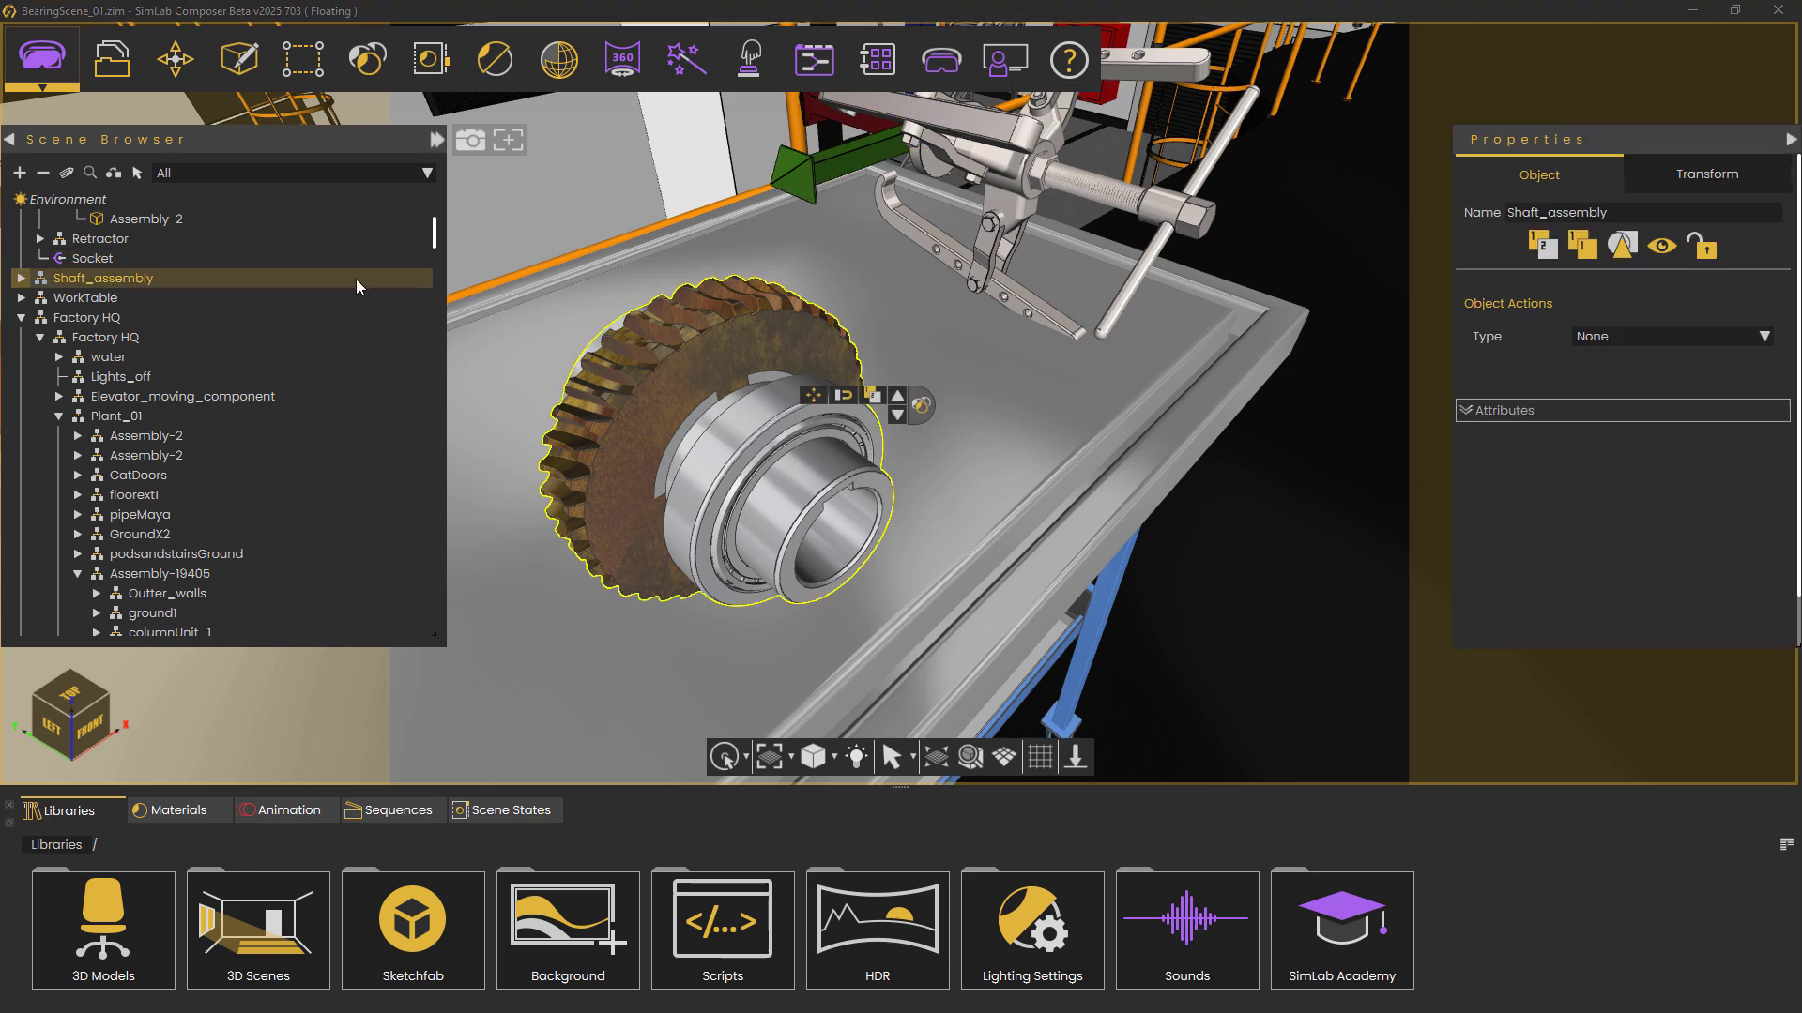
{"action": "left_click", "coordinate": [749, 61]}
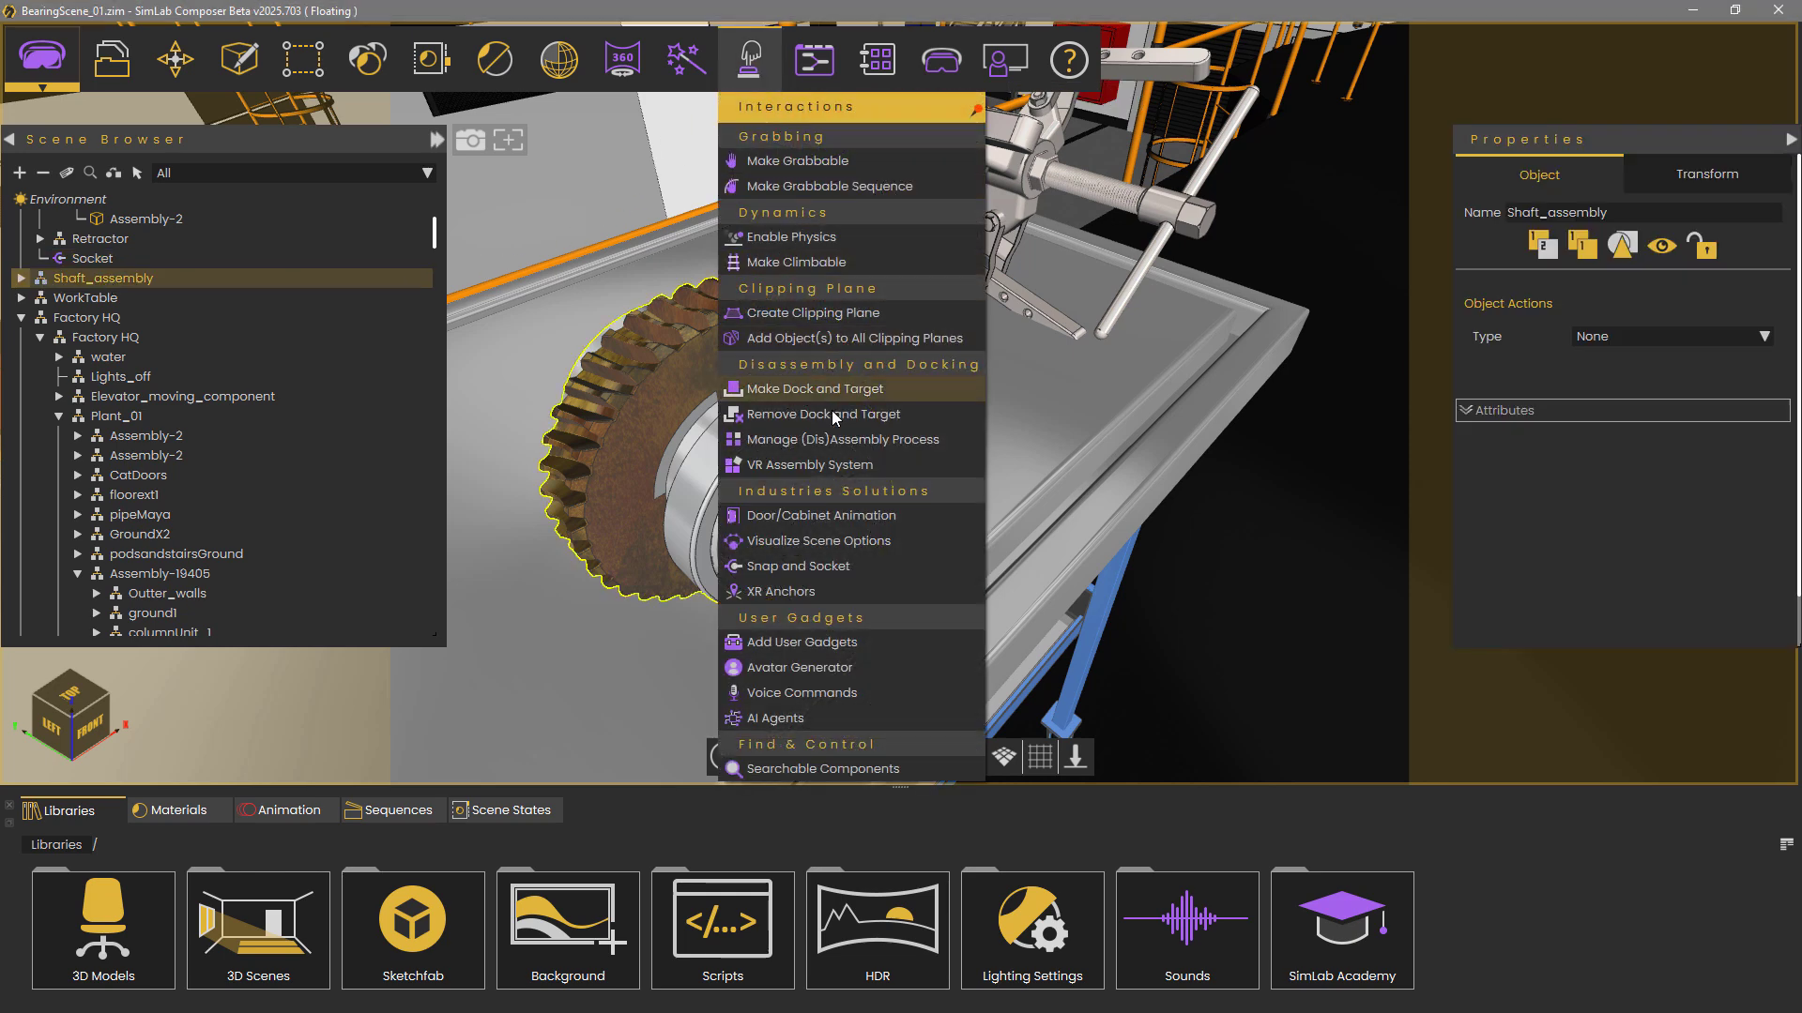
{"action": "left_click", "coordinate": [825, 567]}
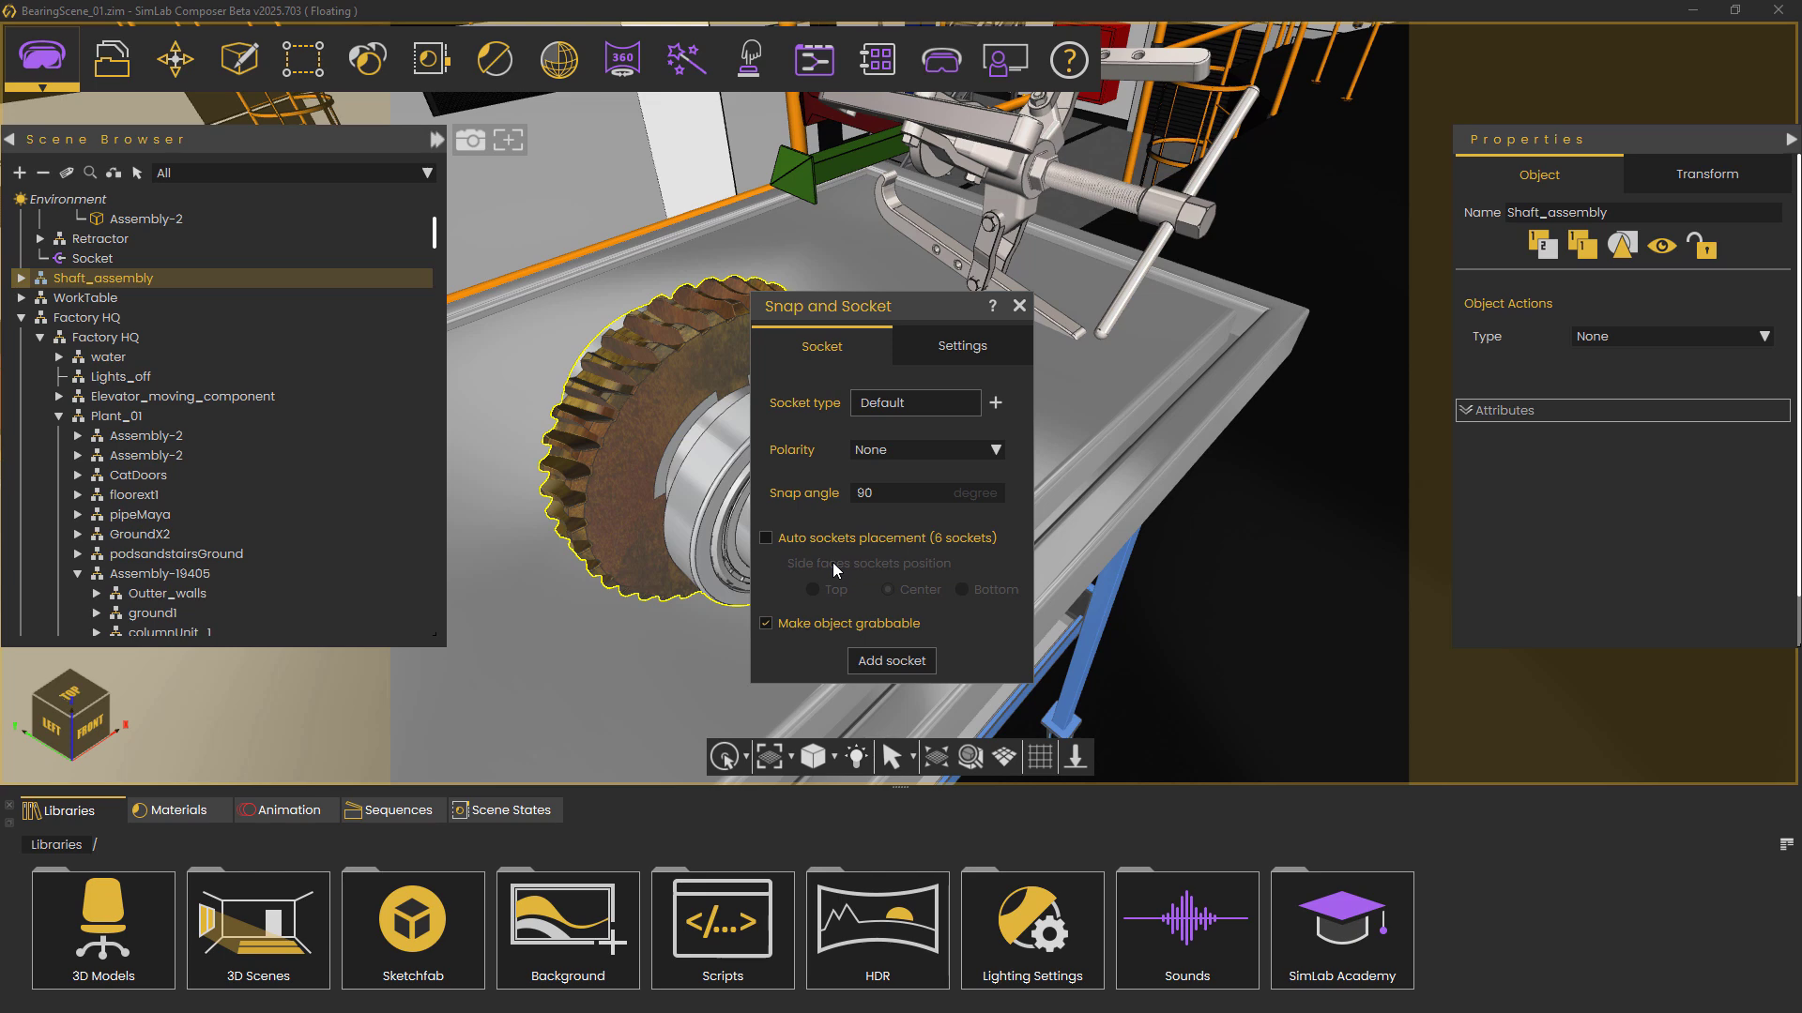
{"action": "left_click", "coordinate": [888, 661]}
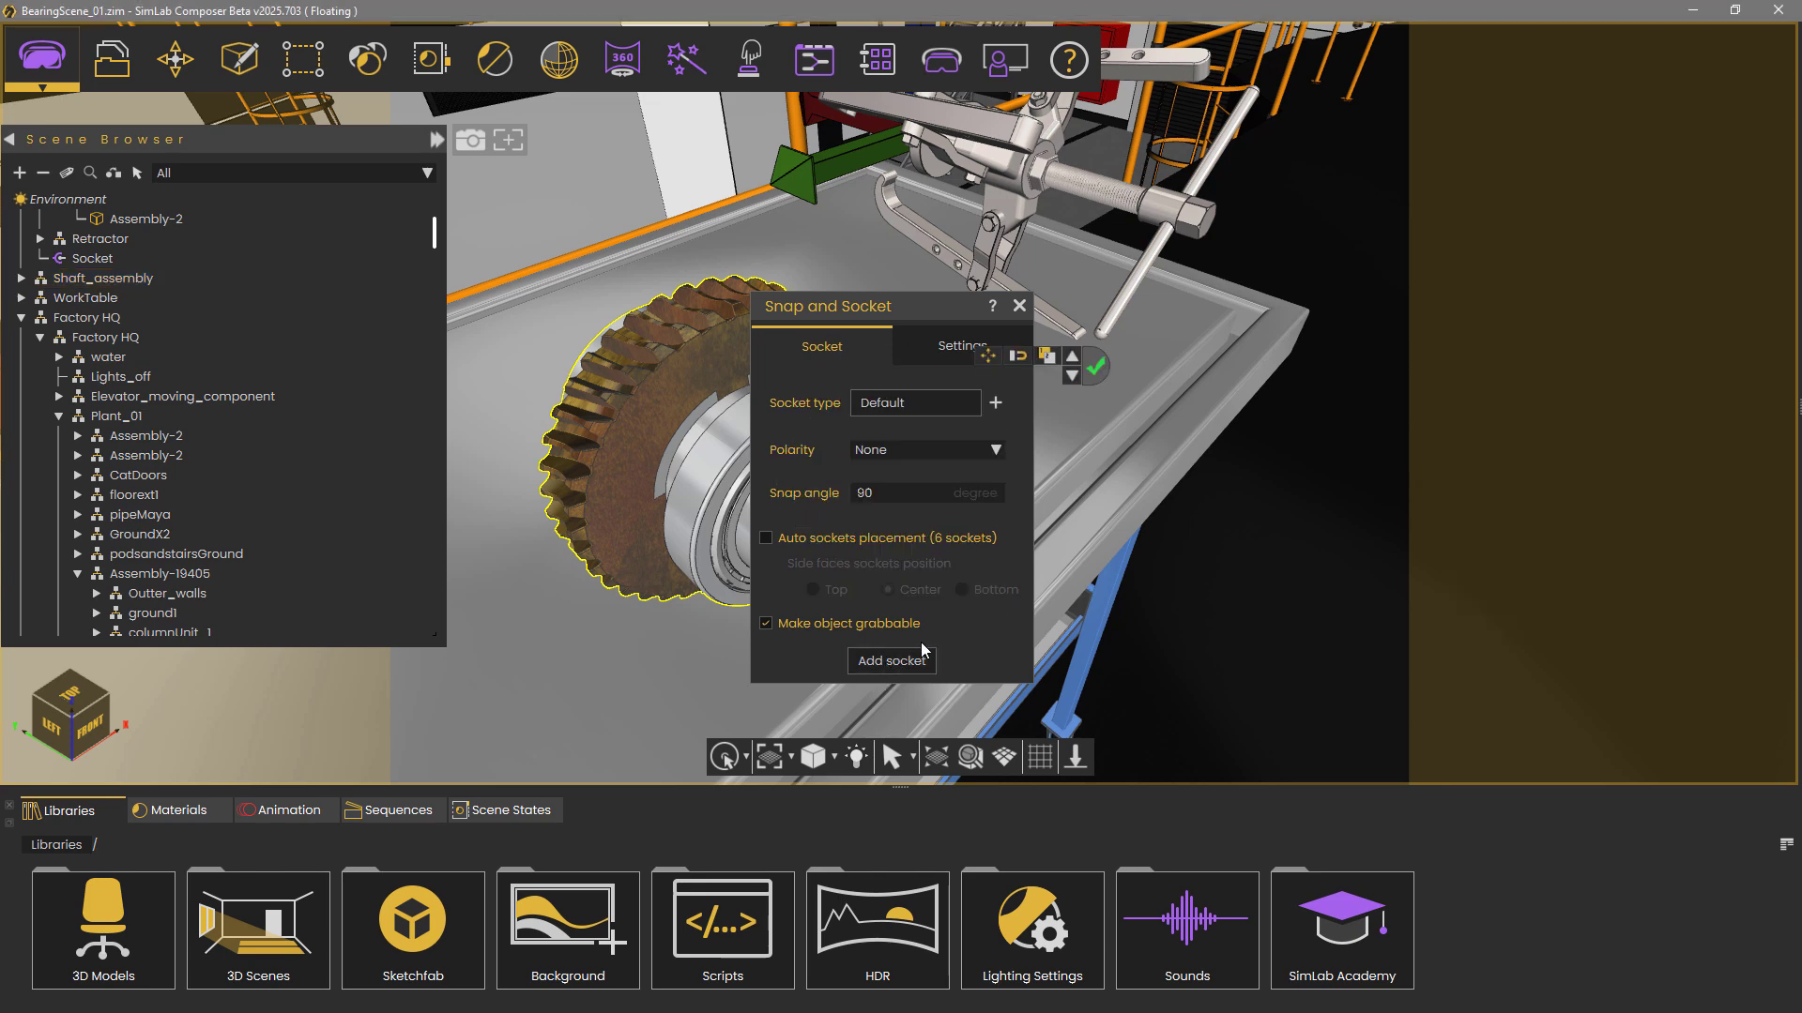
{"action": "left_click", "coordinate": [1018, 307]}
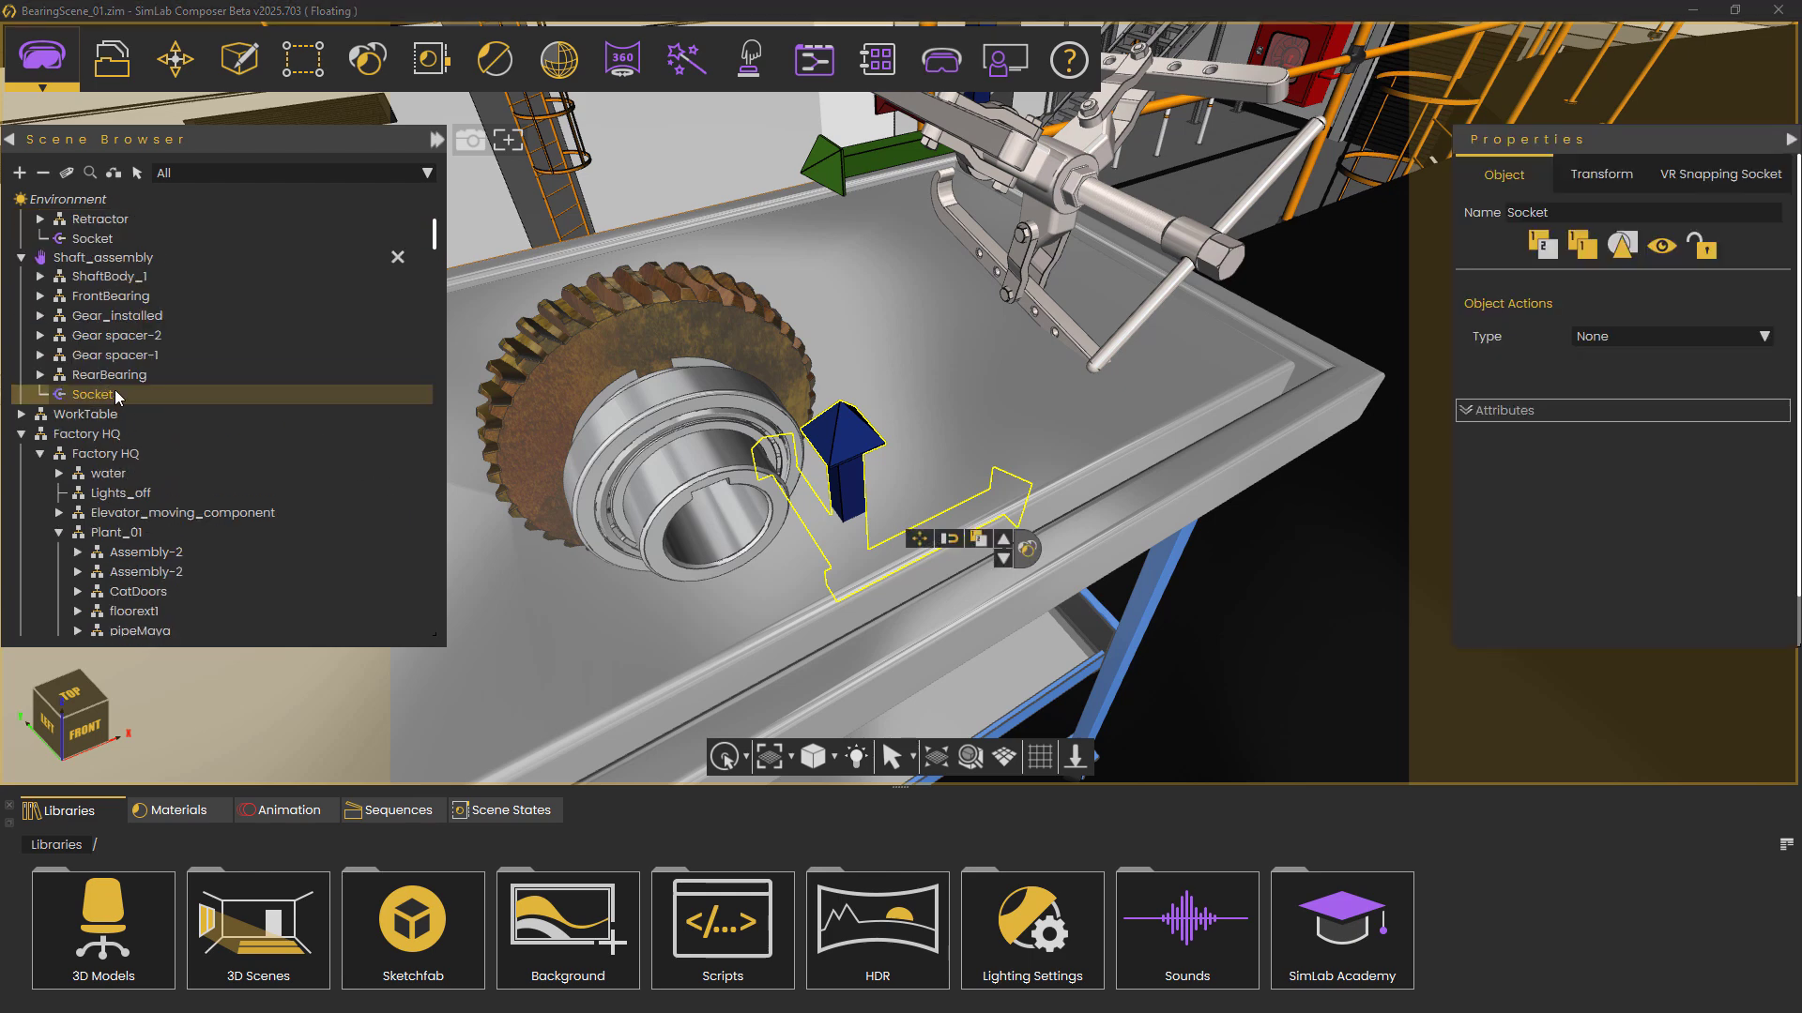
Move the Shaft_assembly socket away from the shaft onto the open area of the table.
{"action": "key", "text": "s"}
{"action": "left_click", "coordinate": [965, 432]}
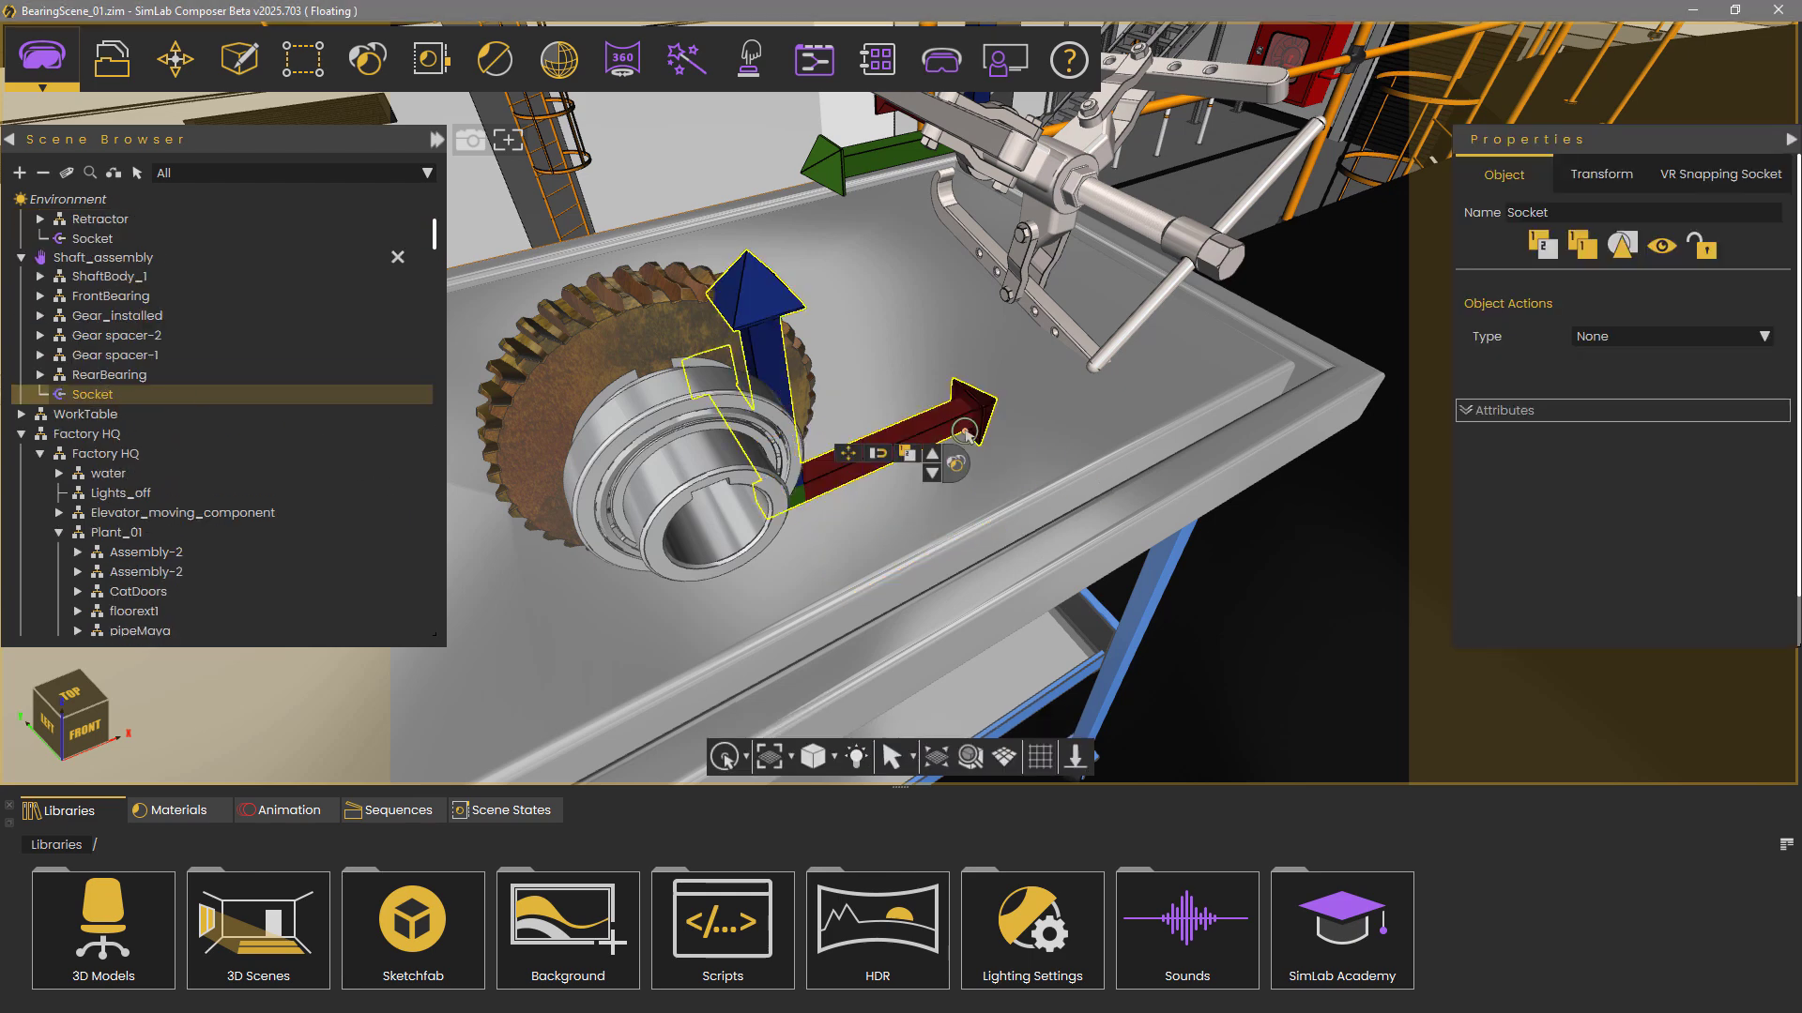
{"action": "left_click", "coordinate": [849, 455]}
{"action": "left_click_drag", "start_coordinate": [754, 534], "coordinate": [964, 512]}
{"action": "left_click_drag", "start_coordinate": [973, 451], "coordinate": [894, 441]}
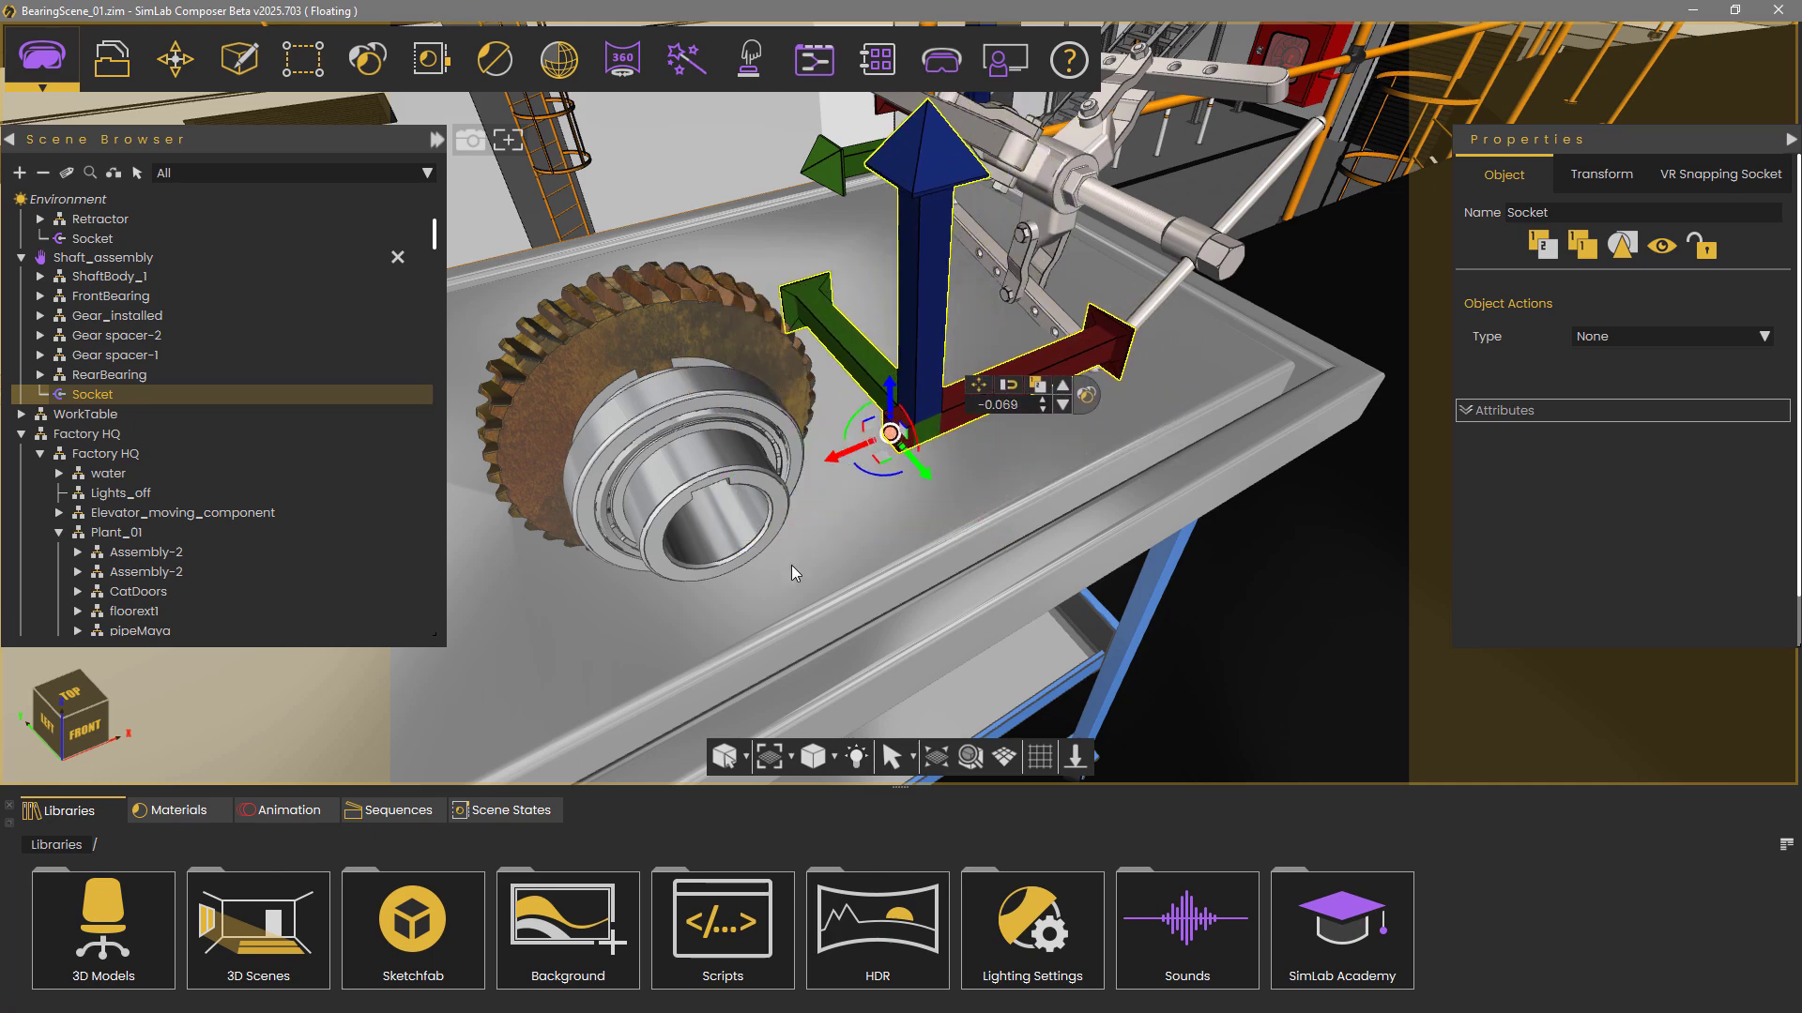
Start aligning the shaft's socket and set Point 1 to the edge loop of the red axis arrow's square end face.
{"action": "middle_click_drag", "start_coordinate": [794, 573], "coordinate": [941, 553]}
{"action": "mouse_move", "coordinate": [165, 68]}
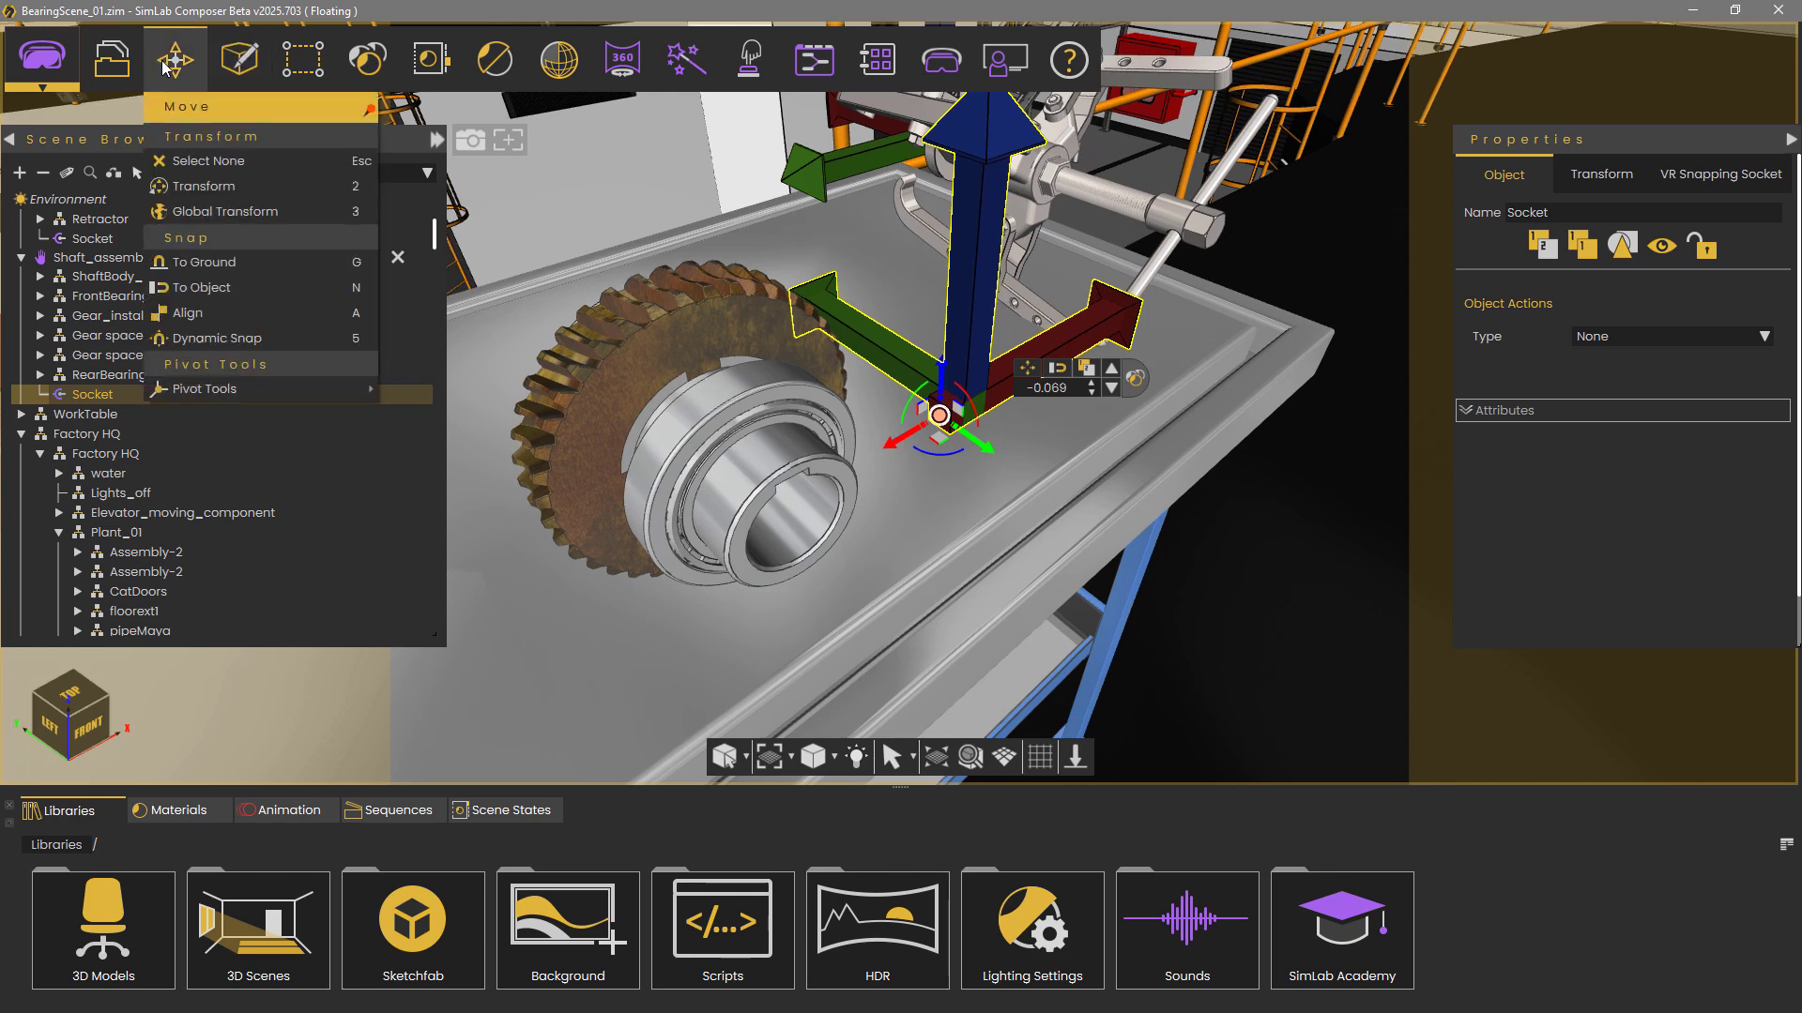
{"action": "left_click", "coordinate": [216, 312]}
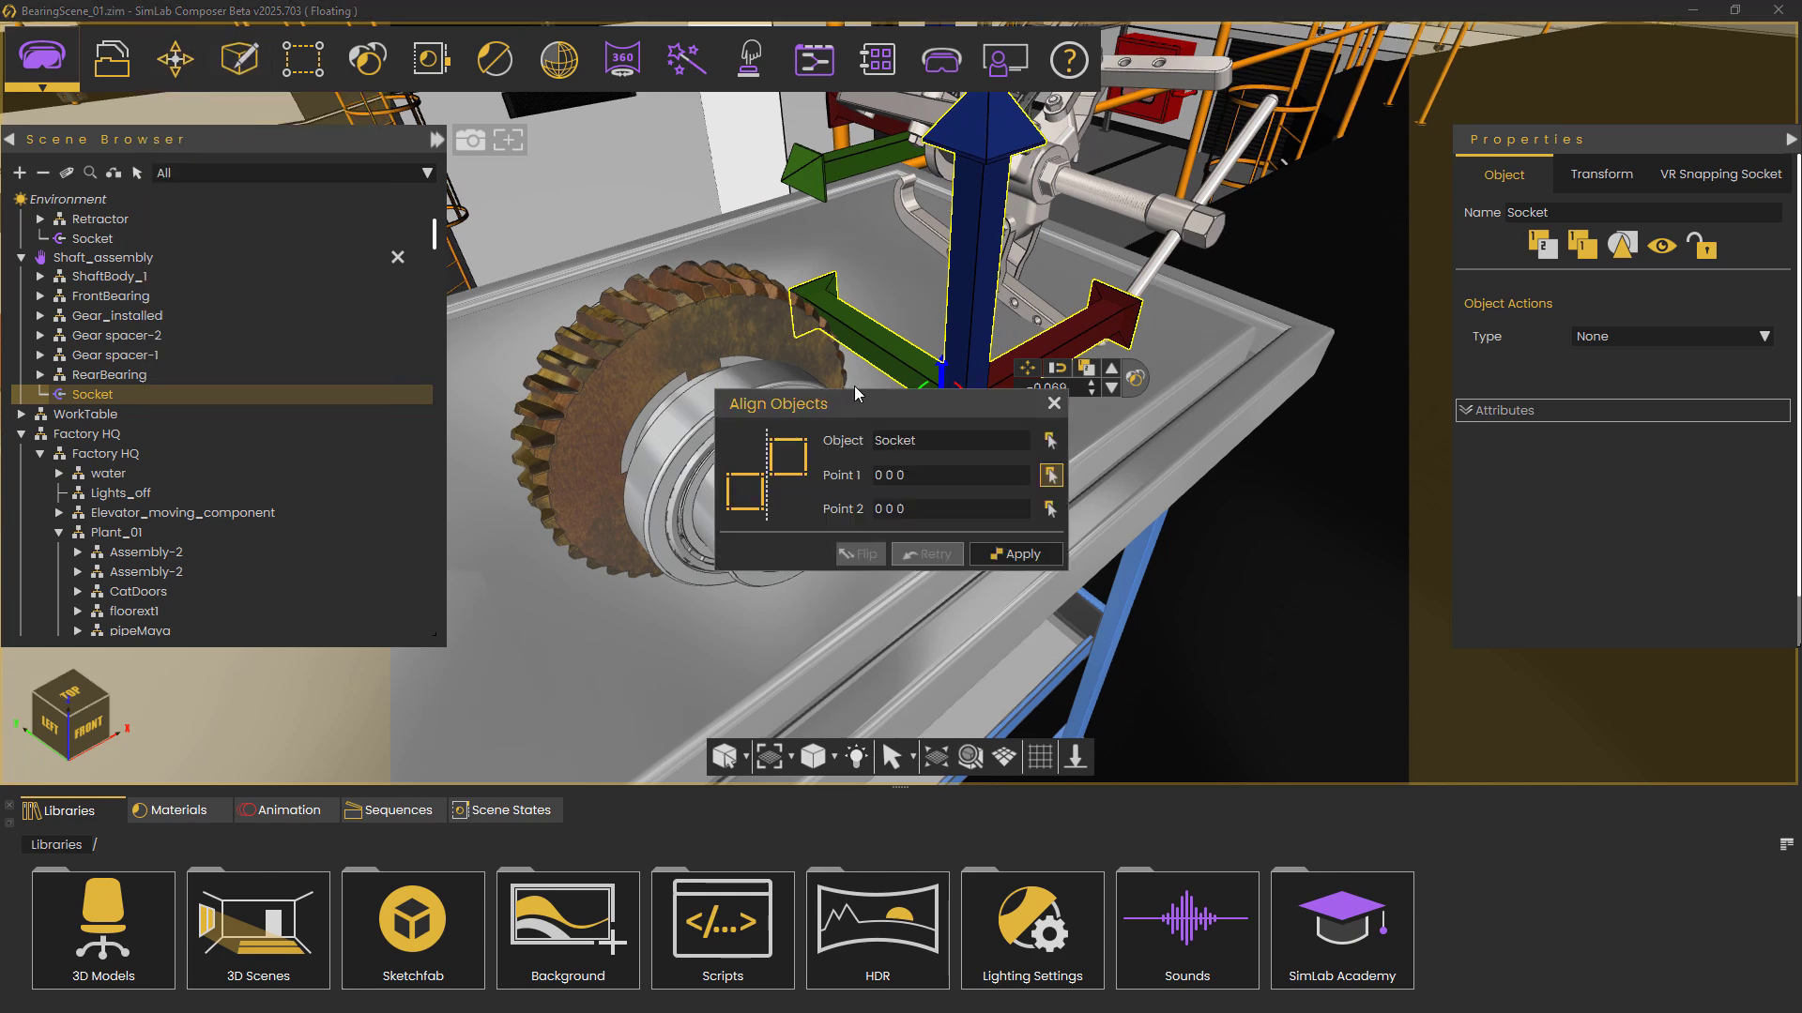
{"action": "left_click_drag", "start_coordinate": [857, 395], "coordinate": [1171, 181]}
{"action": "scroll", "coordinate": [1125, 629], "scroll_direction": "up", "scroll_amount": 5}
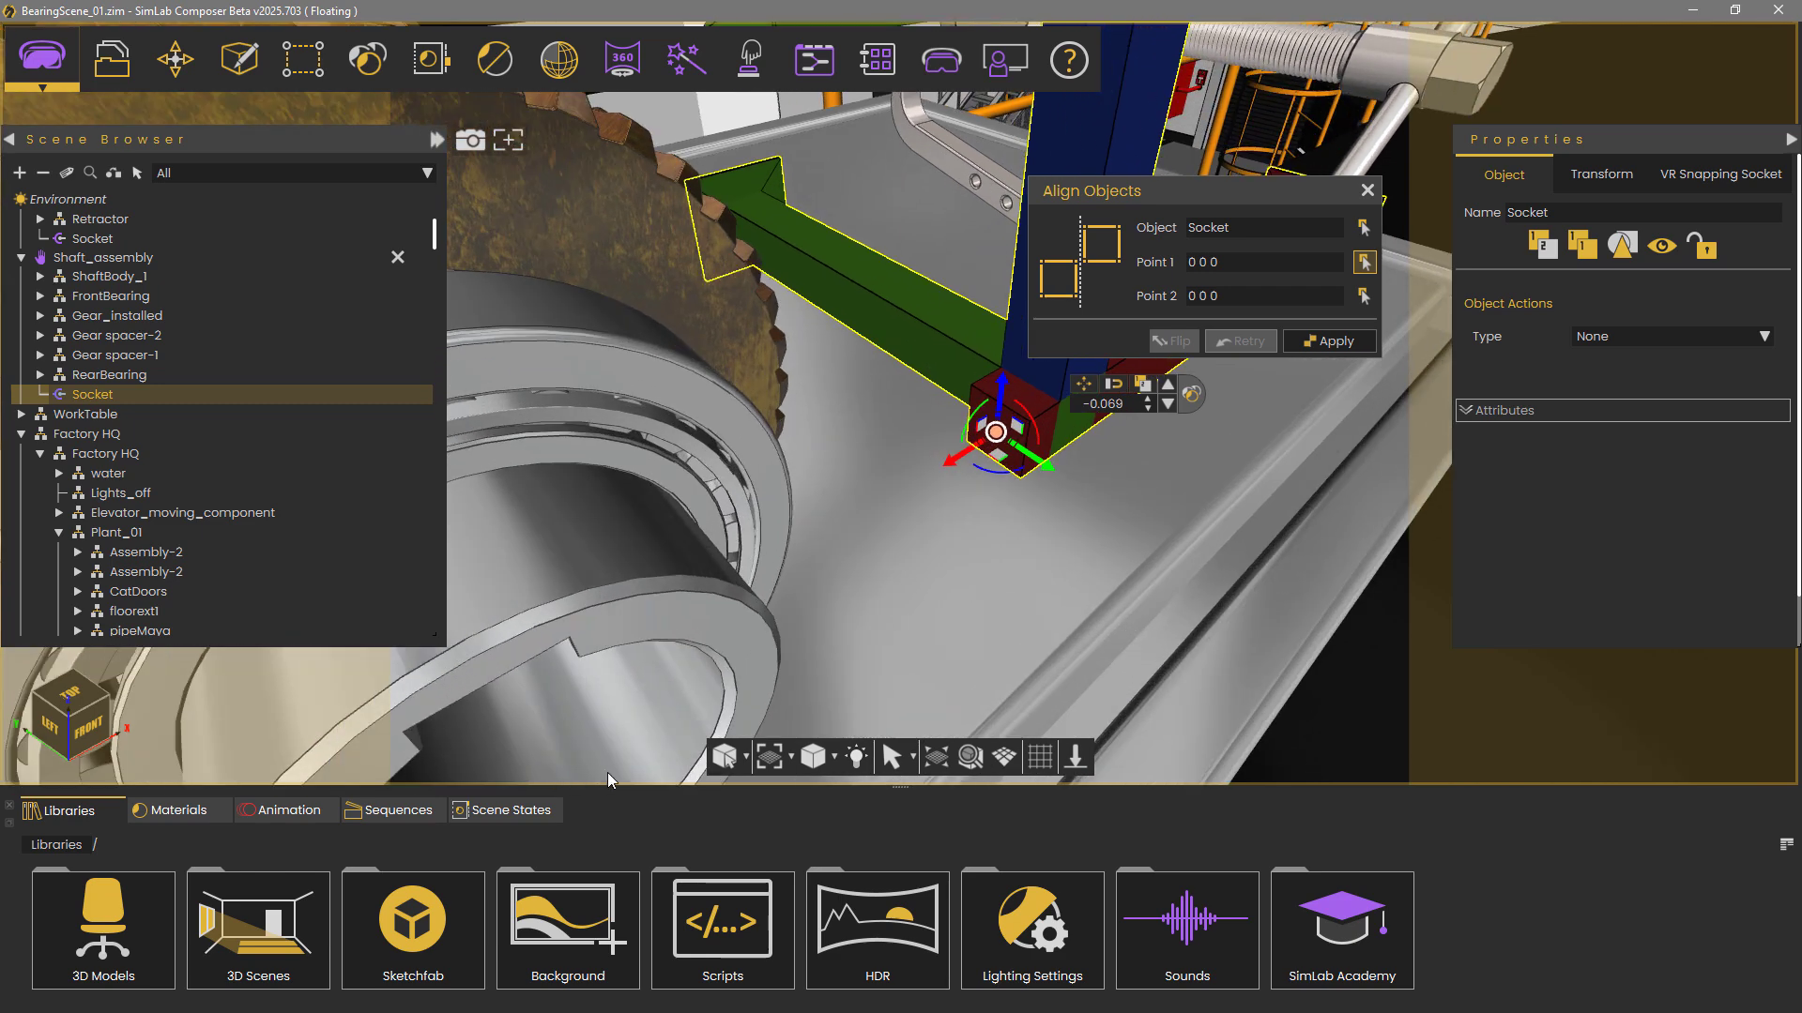
{"action": "left_click", "coordinate": [745, 756]}
{"action": "left_click", "coordinate": [756, 829]}
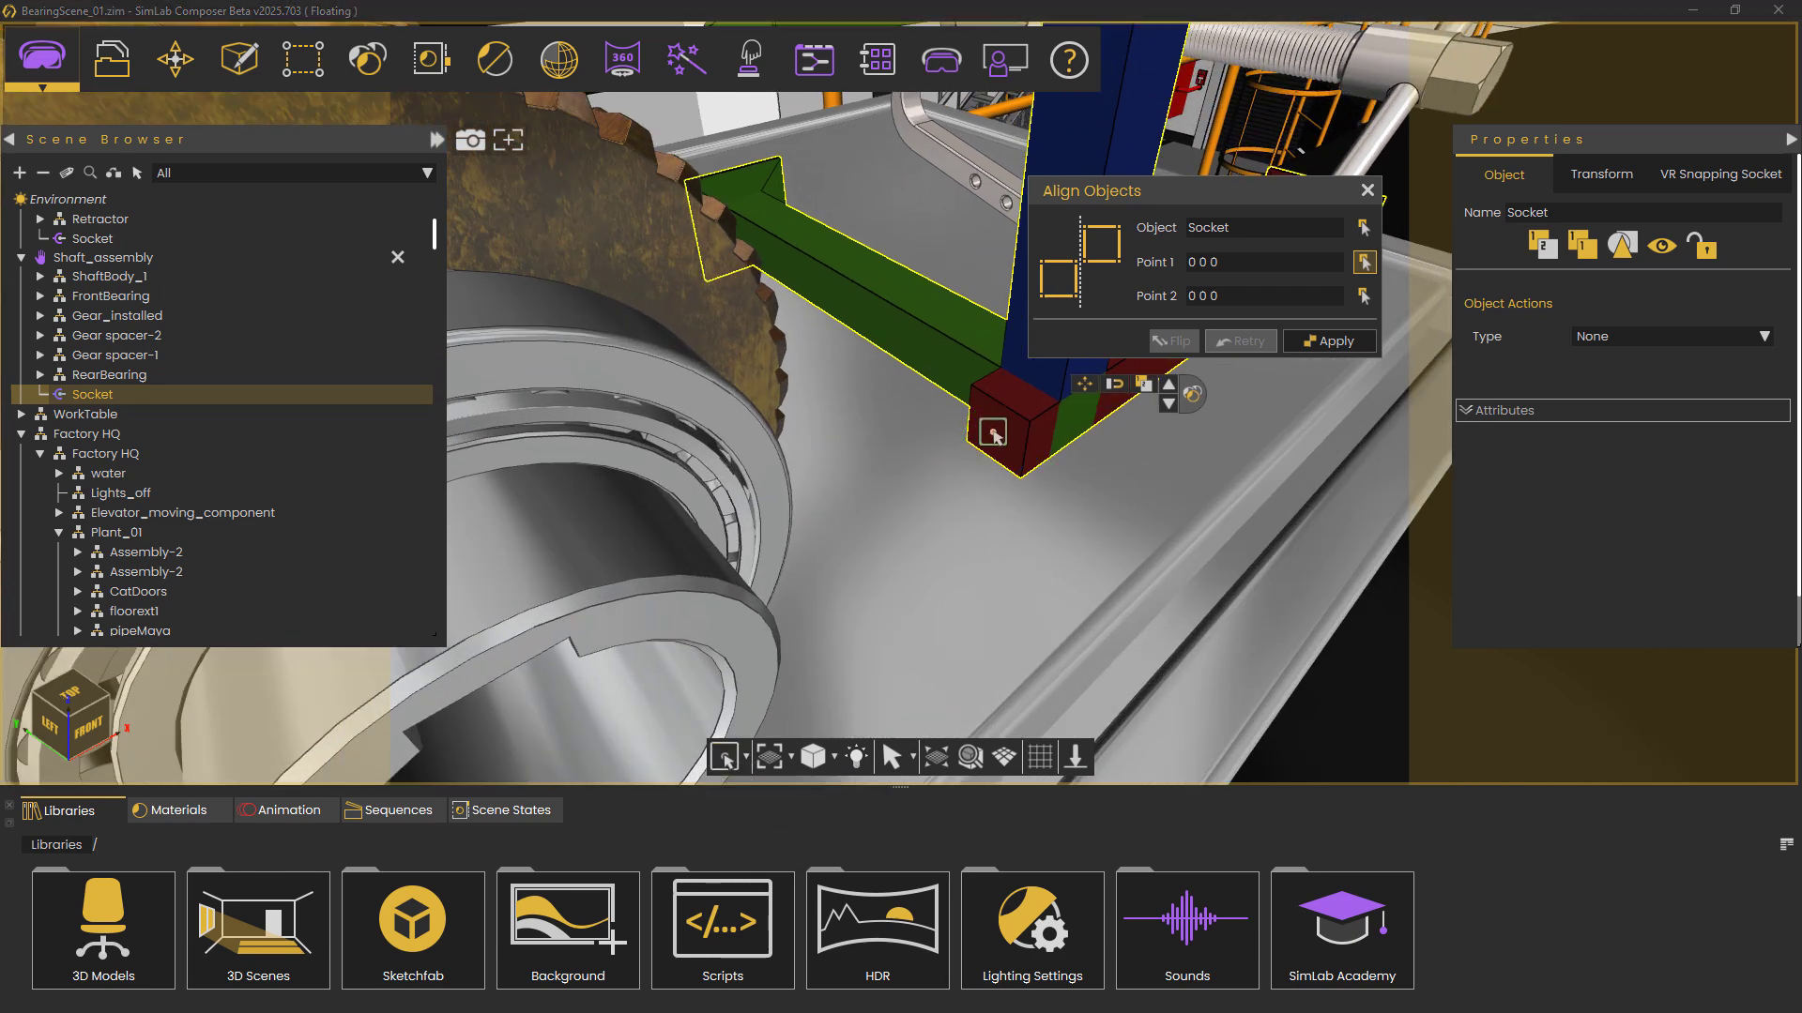
{"action": "left_click", "coordinate": [1002, 409]}
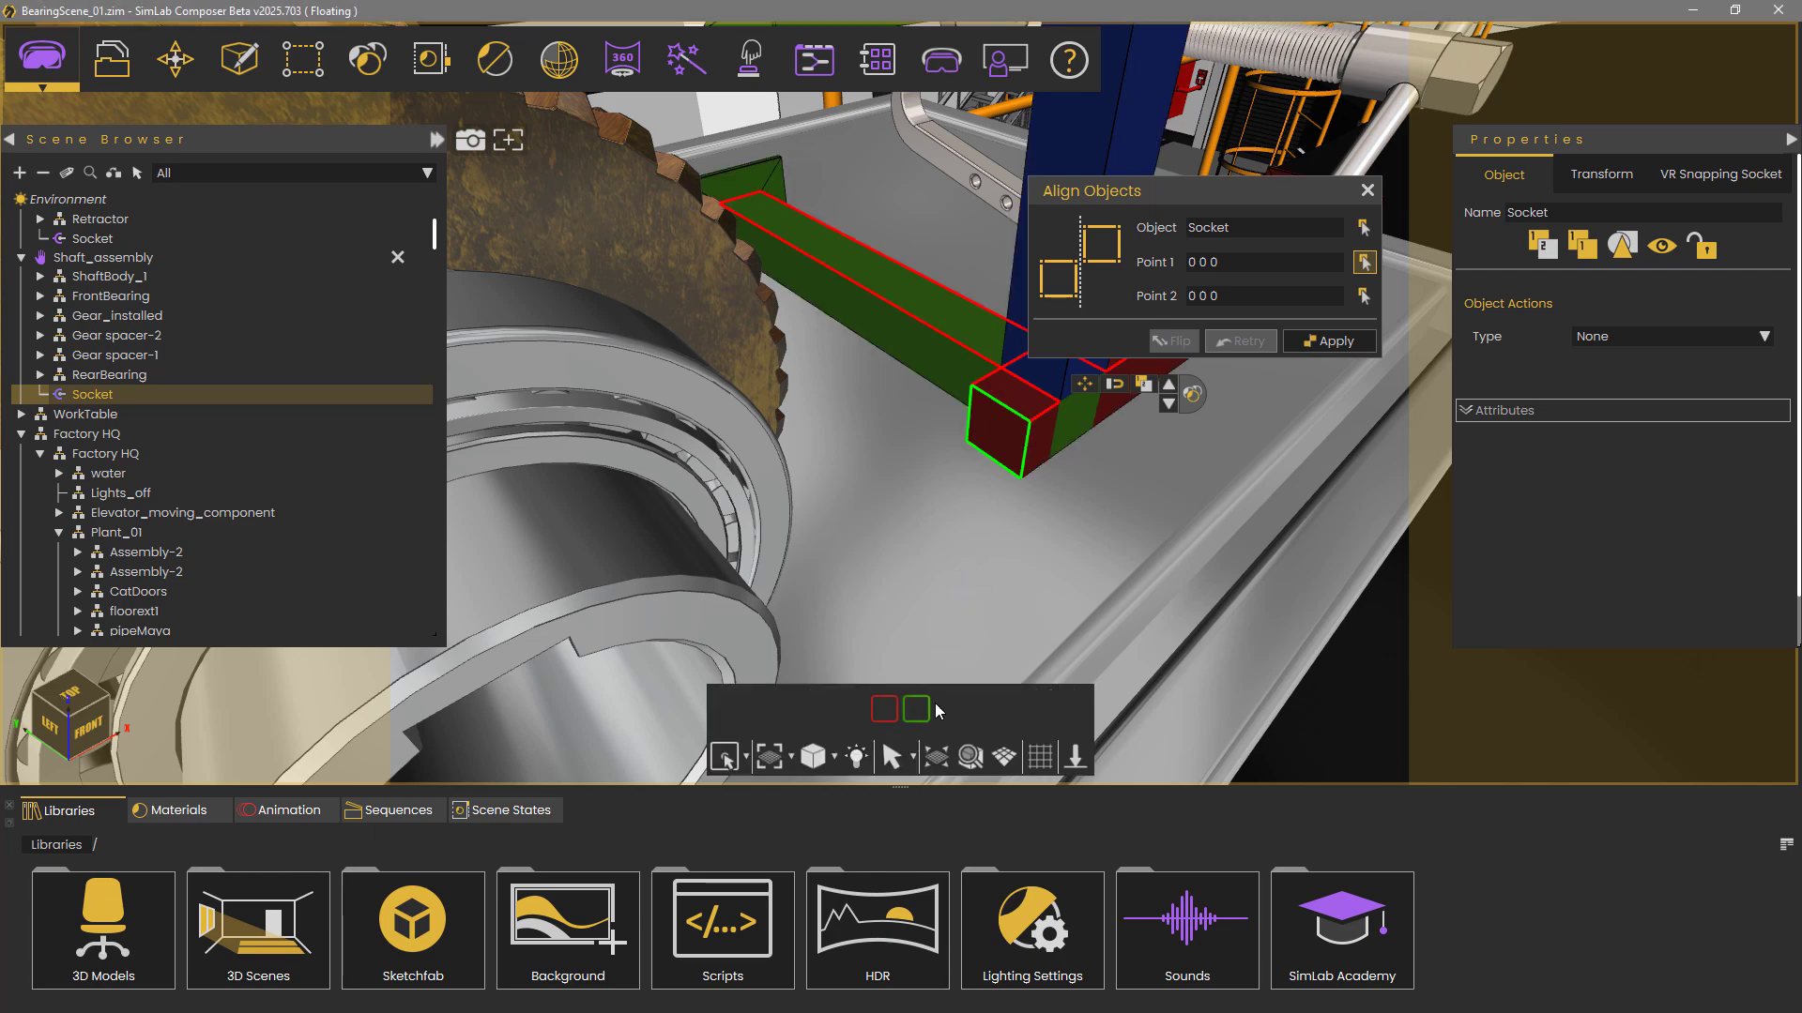
{"action": "left_click", "coordinate": [923, 717]}
Align the socket to the center of curvature of the shaft's bore edge as Point 2 and flip its direction.
{"action": "scroll", "coordinate": [959, 573], "scroll_direction": "down", "scroll_amount": 4}
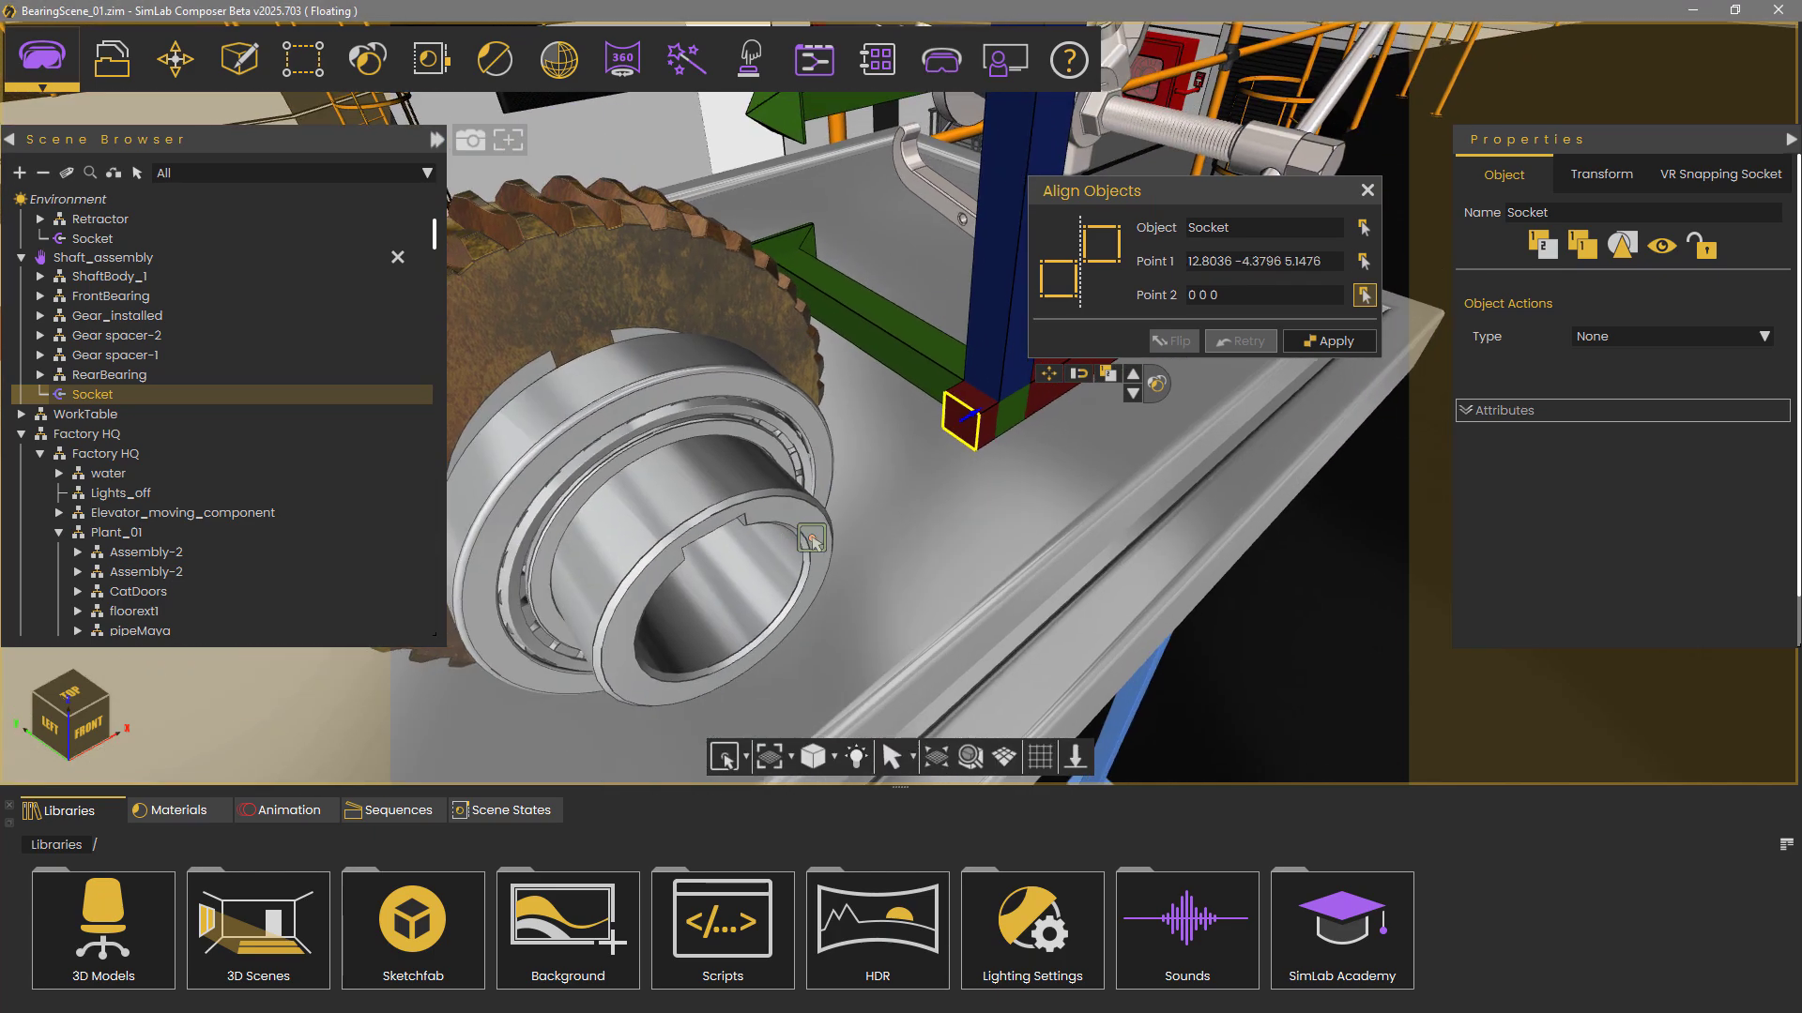
{"action": "middle_click_drag", "start_coordinate": [908, 538], "coordinate": [986, 488]}
{"action": "left_click", "coordinate": [747, 760]}
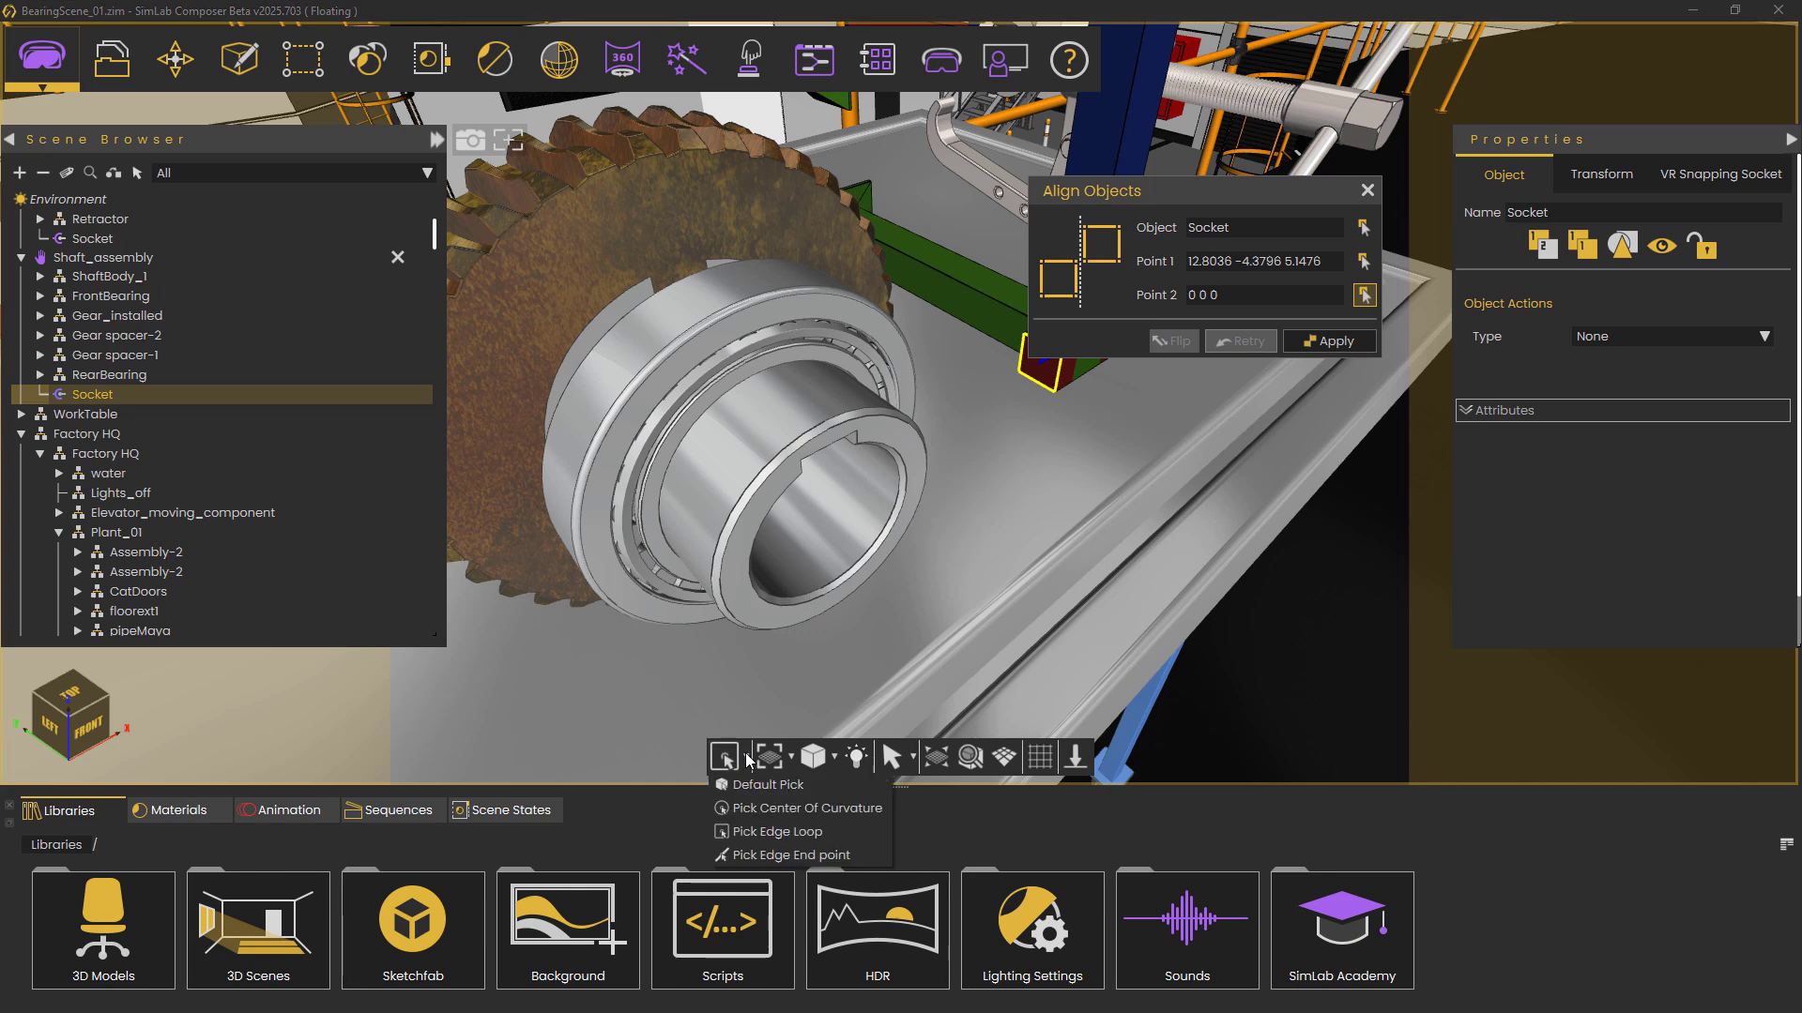
{"action": "left_click", "coordinate": [756, 805]}
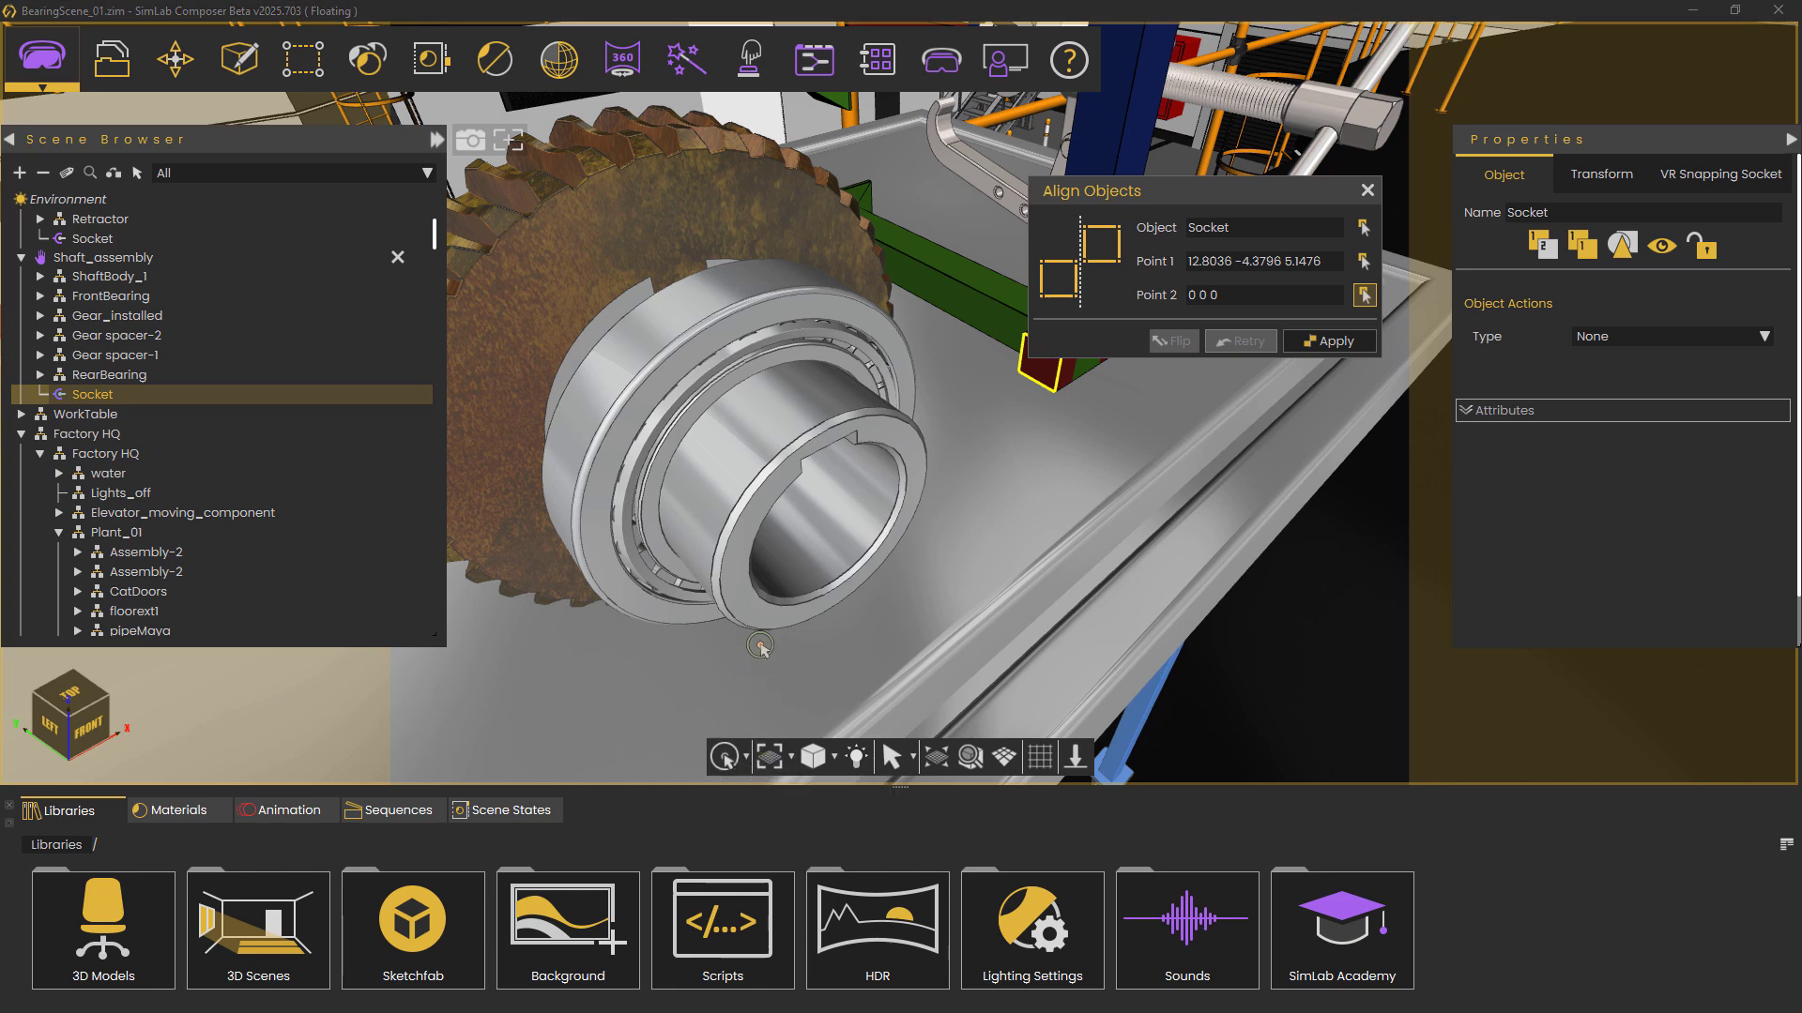
{"action": "left_click", "coordinate": [892, 450]}
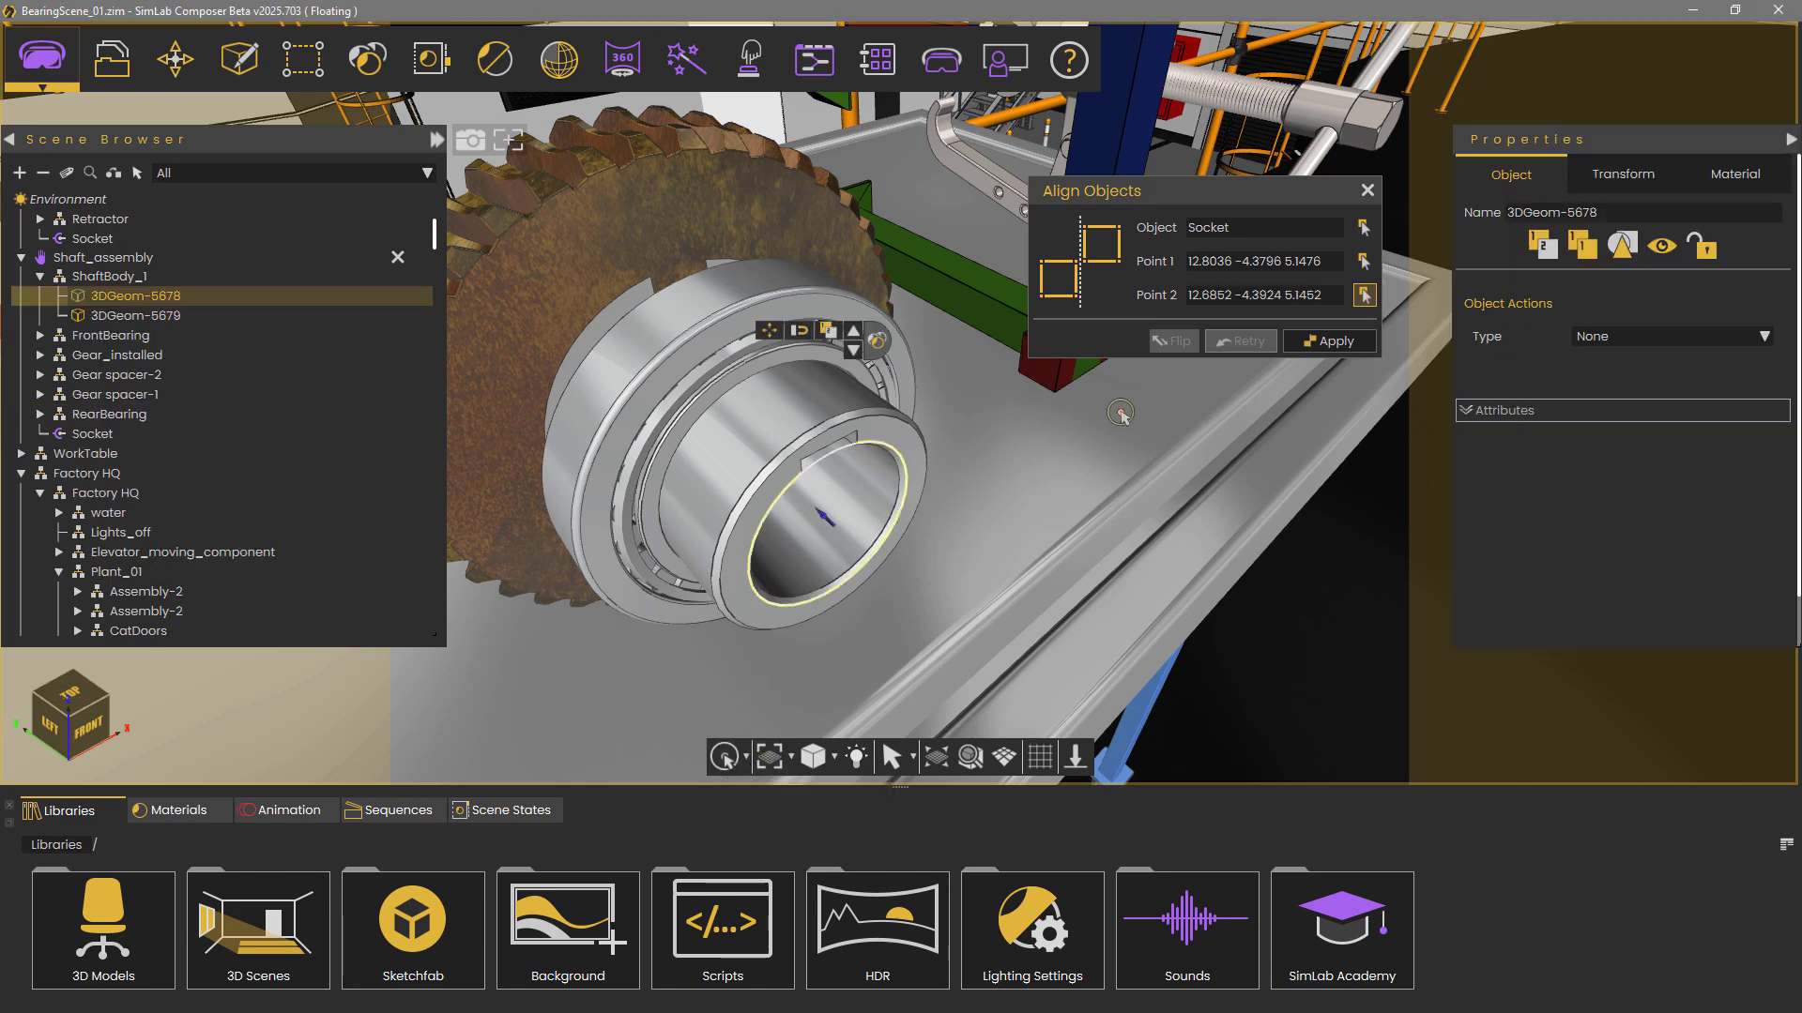
{"action": "left_click", "coordinate": [1328, 342]}
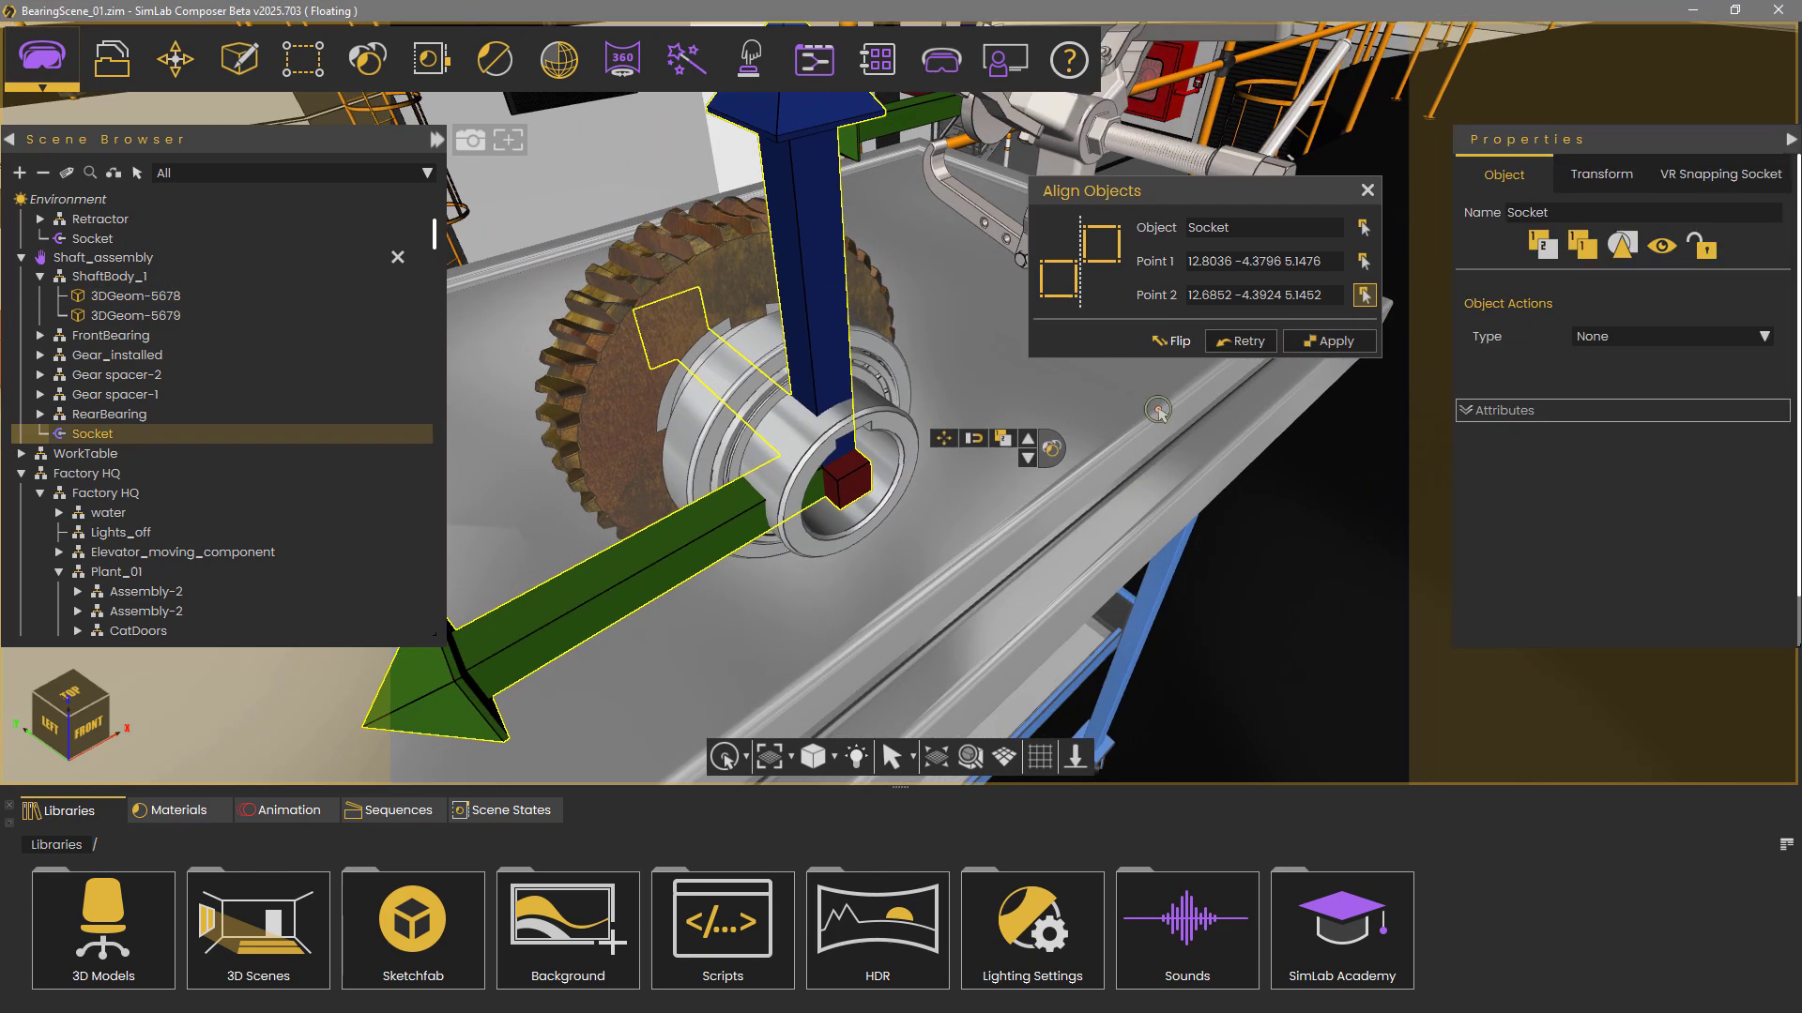
{"action": "left_click", "coordinate": [1172, 341]}
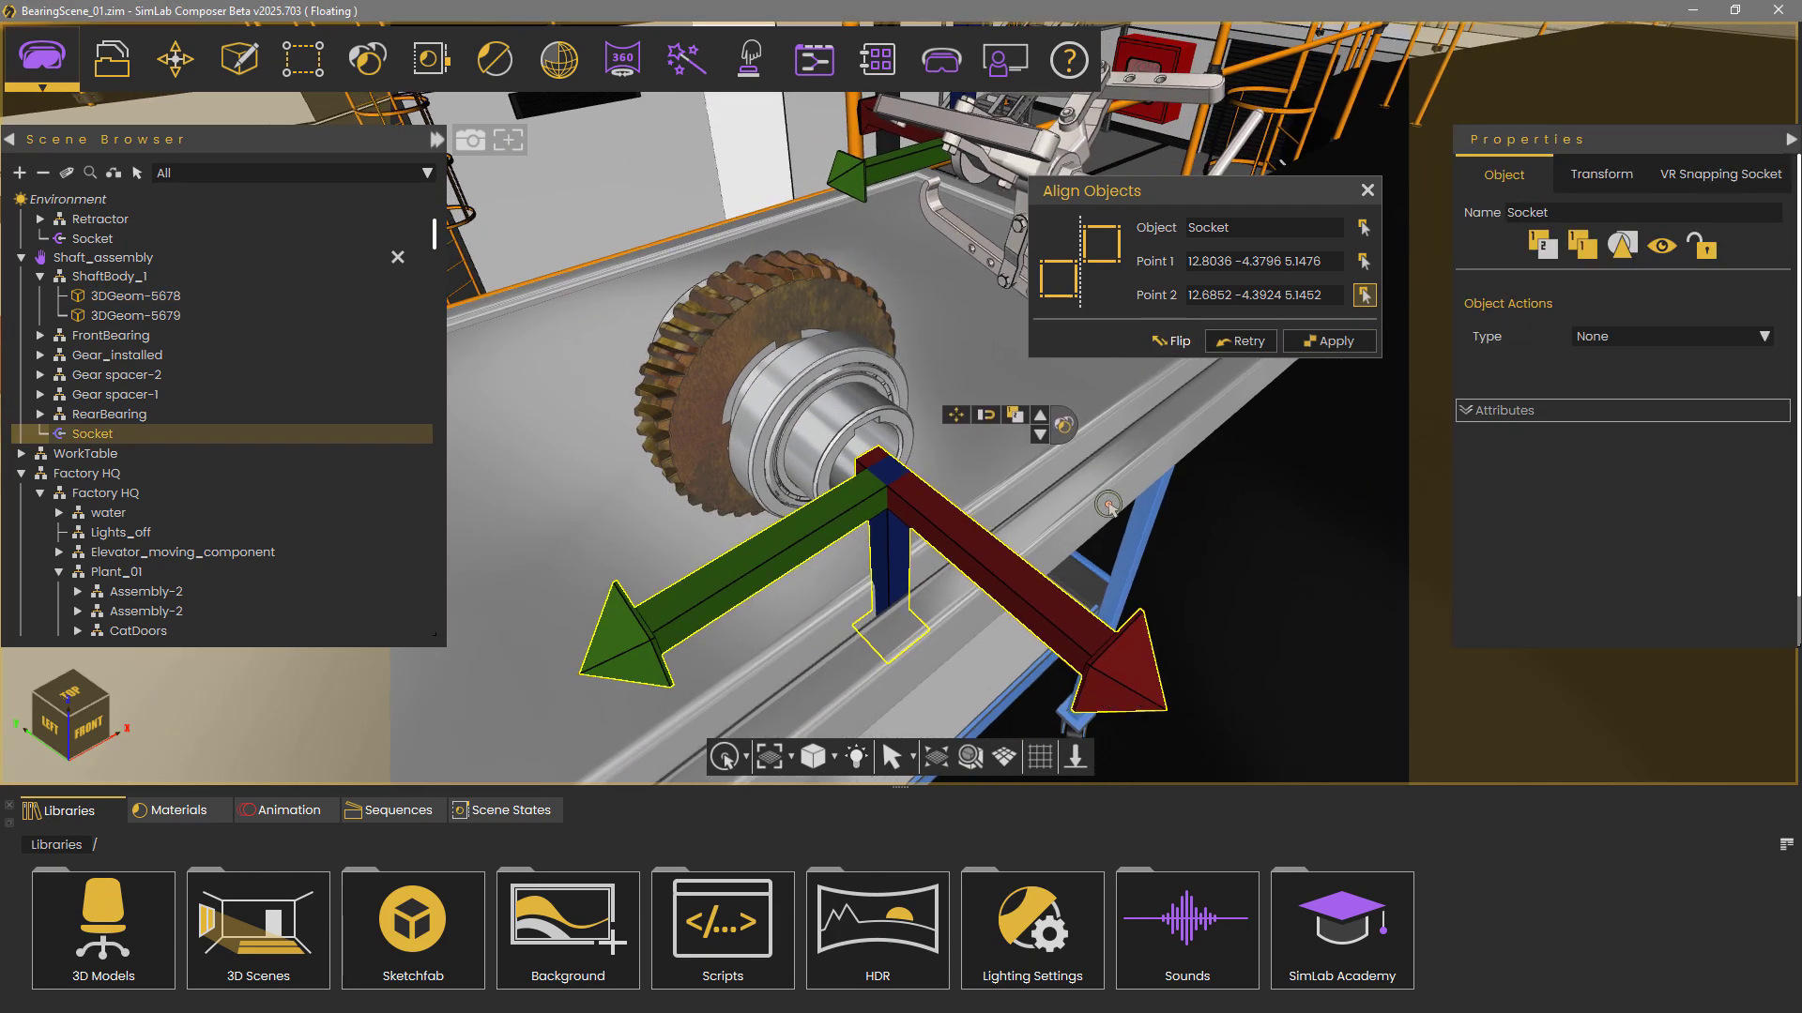
{"action": "left_click", "coordinate": [1367, 191]}
Show the scene in SimLab VR Viewer and look down at the bearing puller and shaft assembly on the table.
{"action": "left_click_drag", "start_coordinate": [1219, 499], "coordinate": [1151, 492]}
{"action": "left_click", "coordinate": [946, 100]}
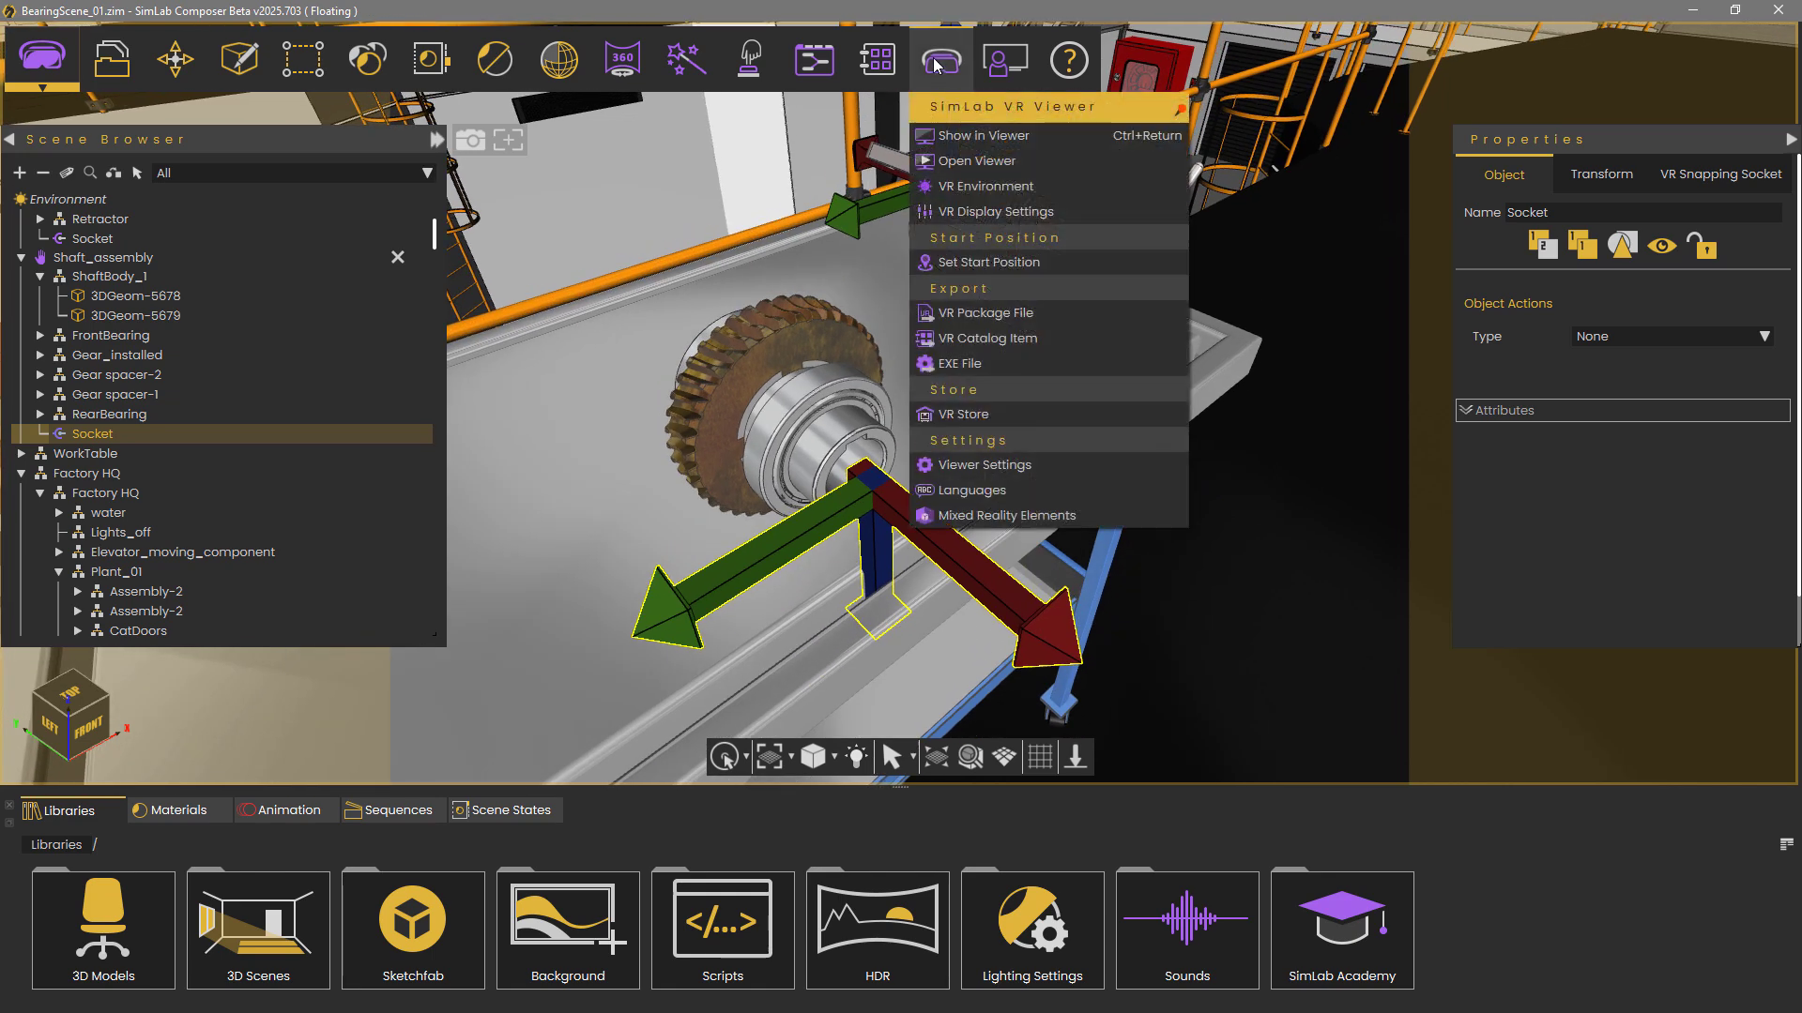
{"action": "left_click", "coordinate": [959, 139]}
{"action": "left_click", "coordinate": [744, 464]}
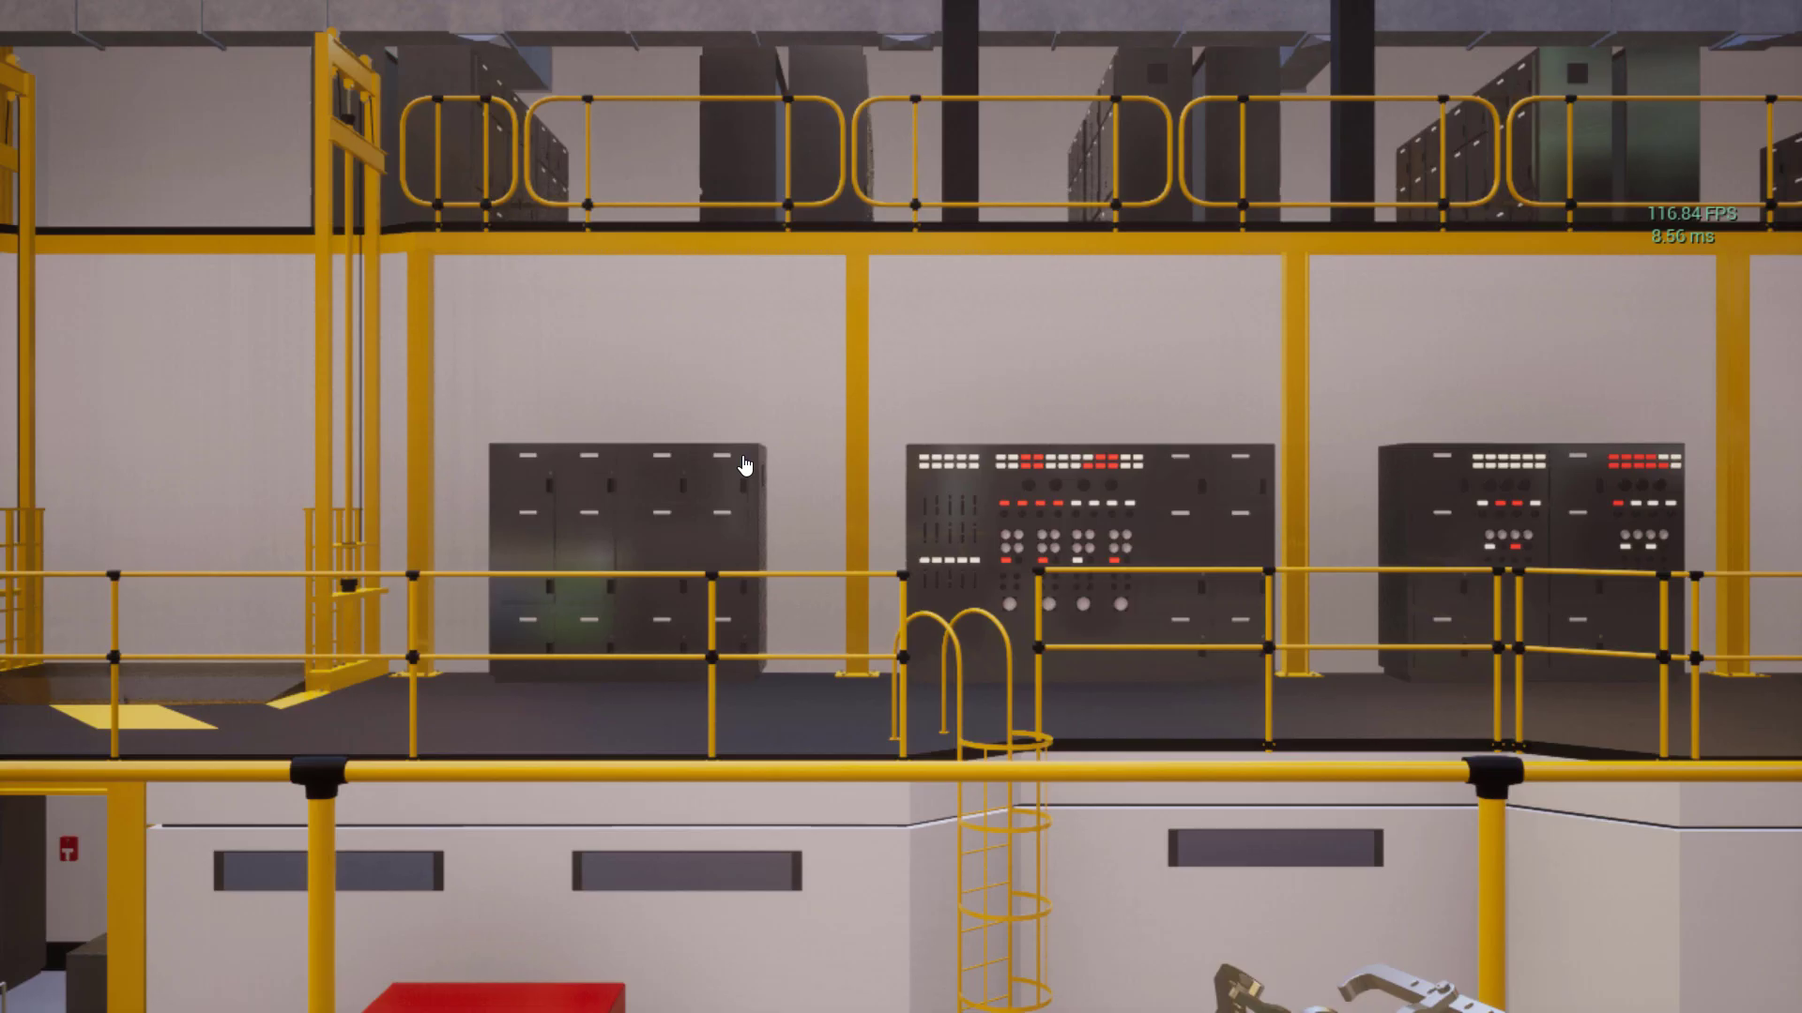
{"action": "right_click_drag", "start_coordinate": [744, 466], "coordinate": [930, 793]}
{"action": "key", "text": "w"}
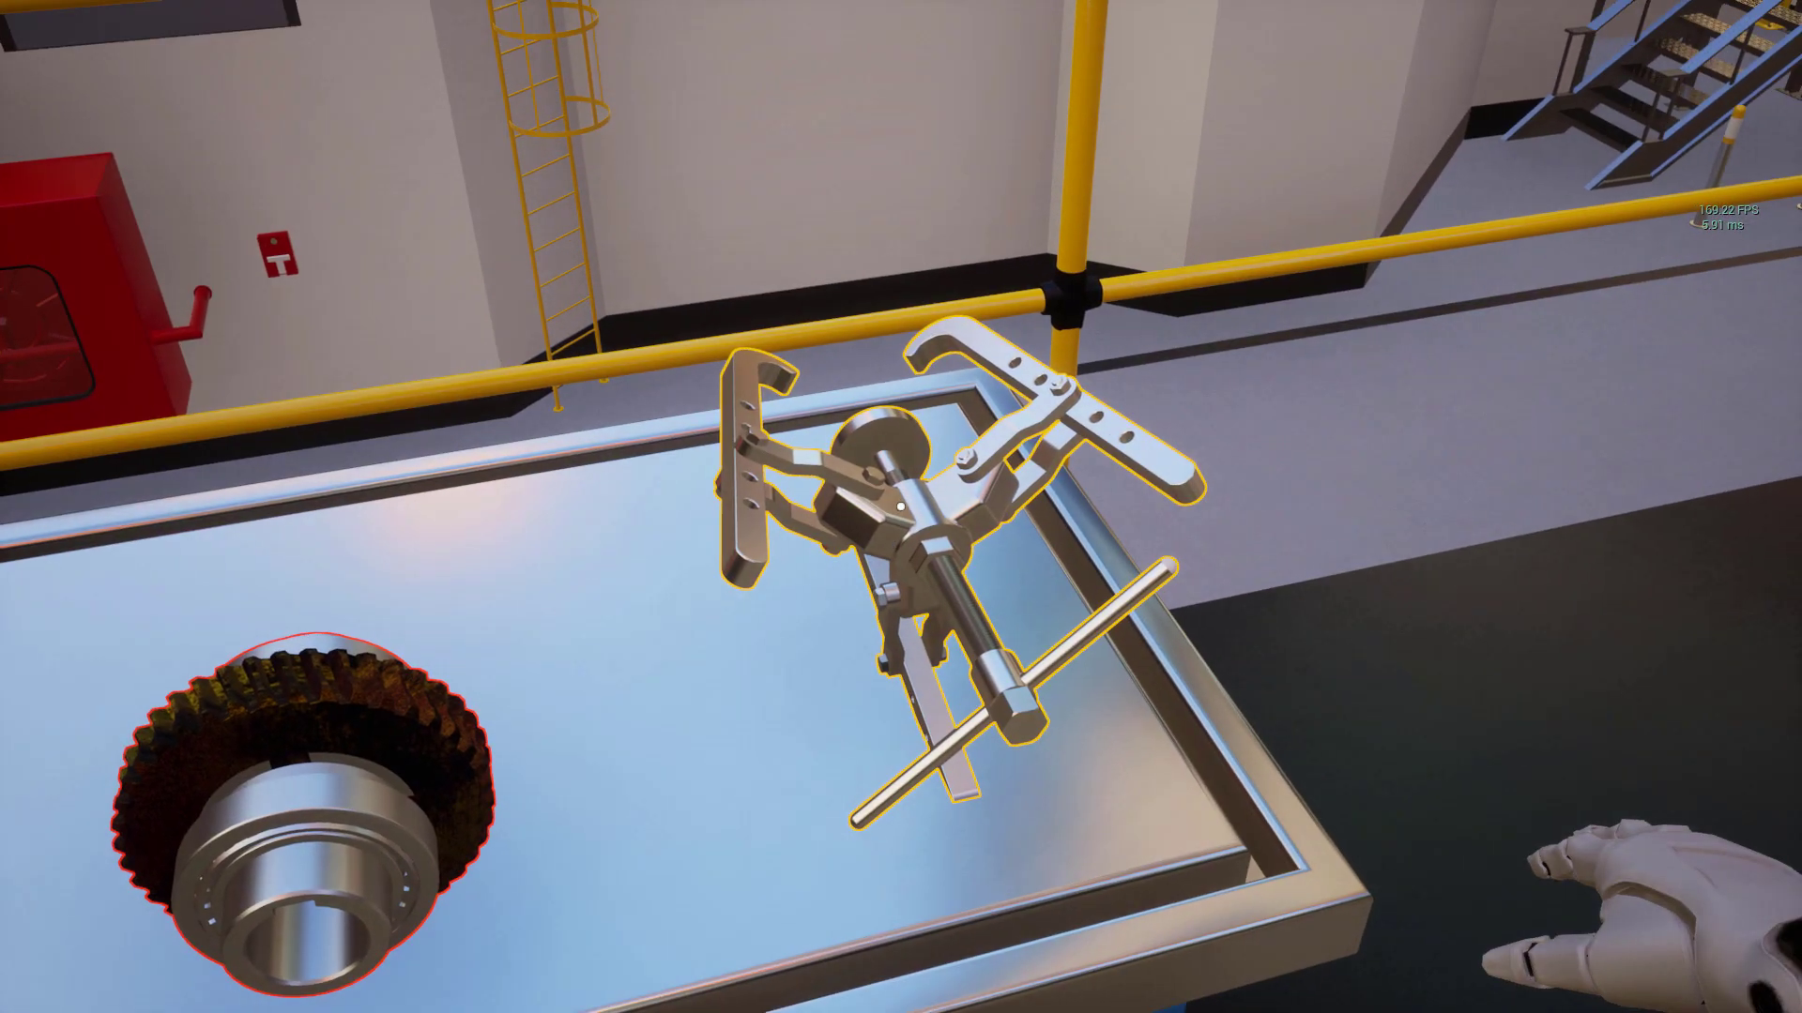
Grab the bearing puller in the VR viewer, carry it to the shaft assembly and release it there to snap on.
{"action": "left_click", "coordinate": [901, 507]}
{"action": "key", "text": "s"}
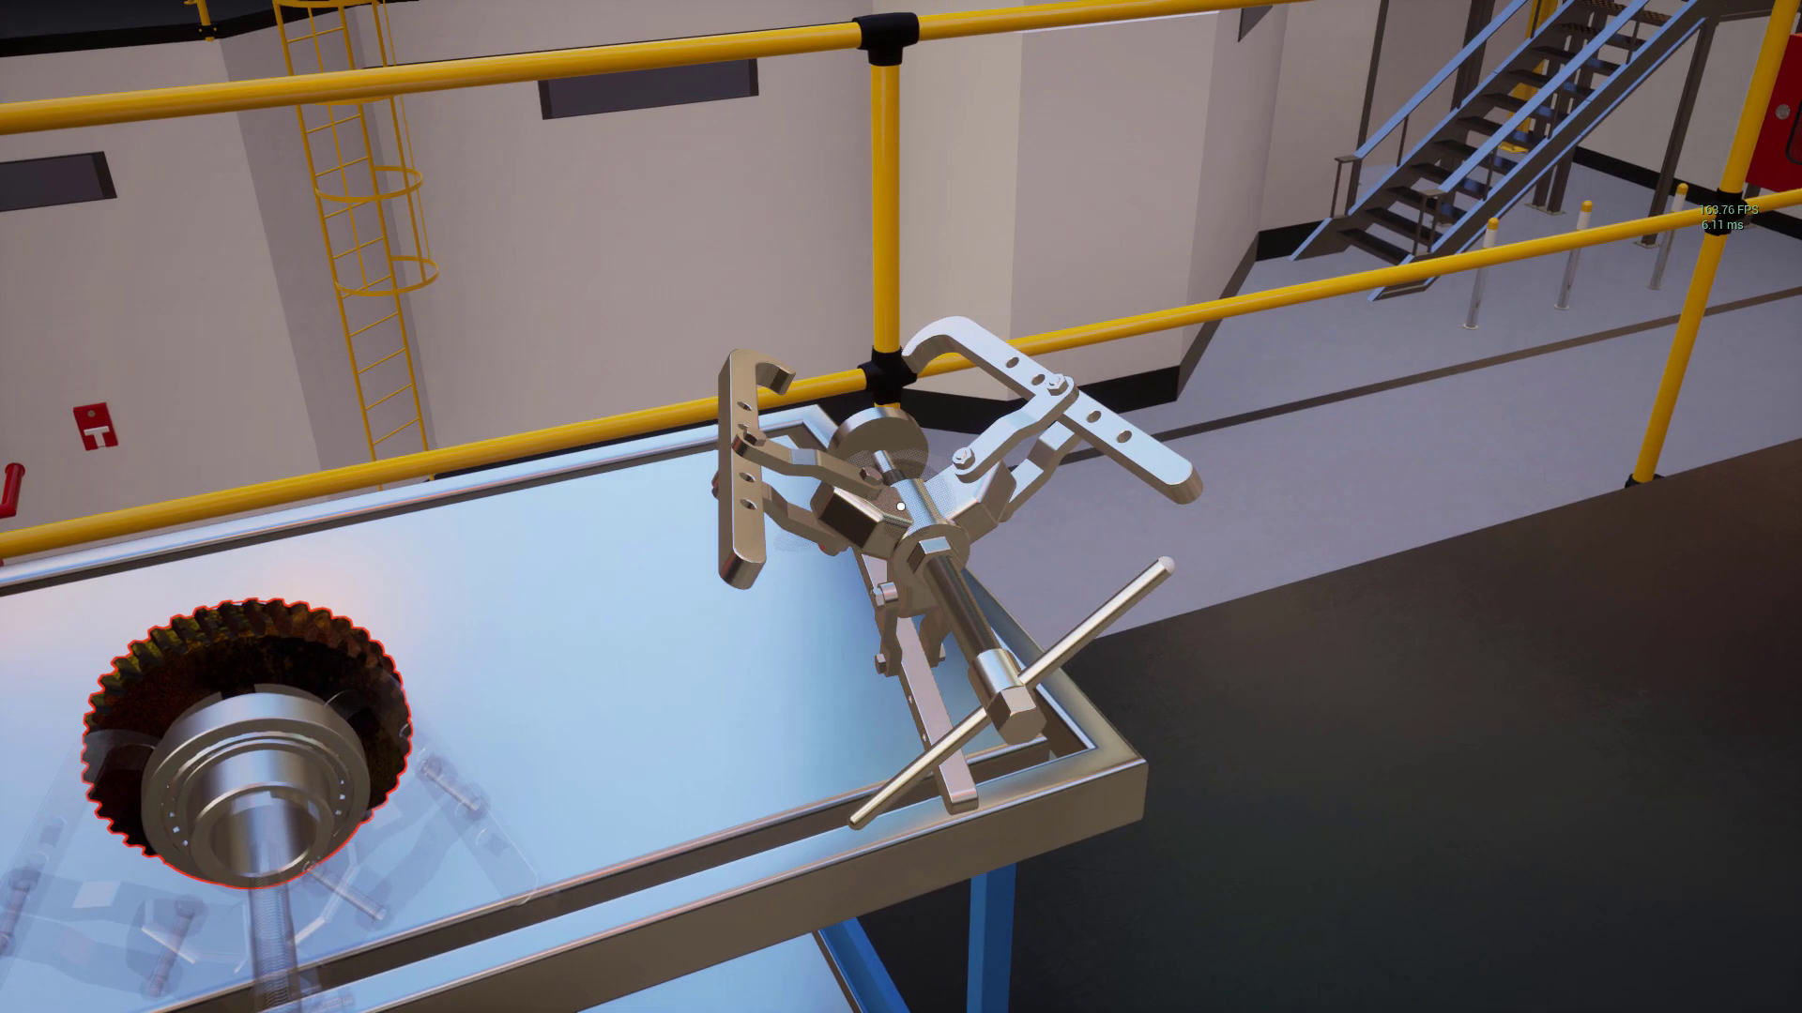
{"action": "key", "text": "a"}
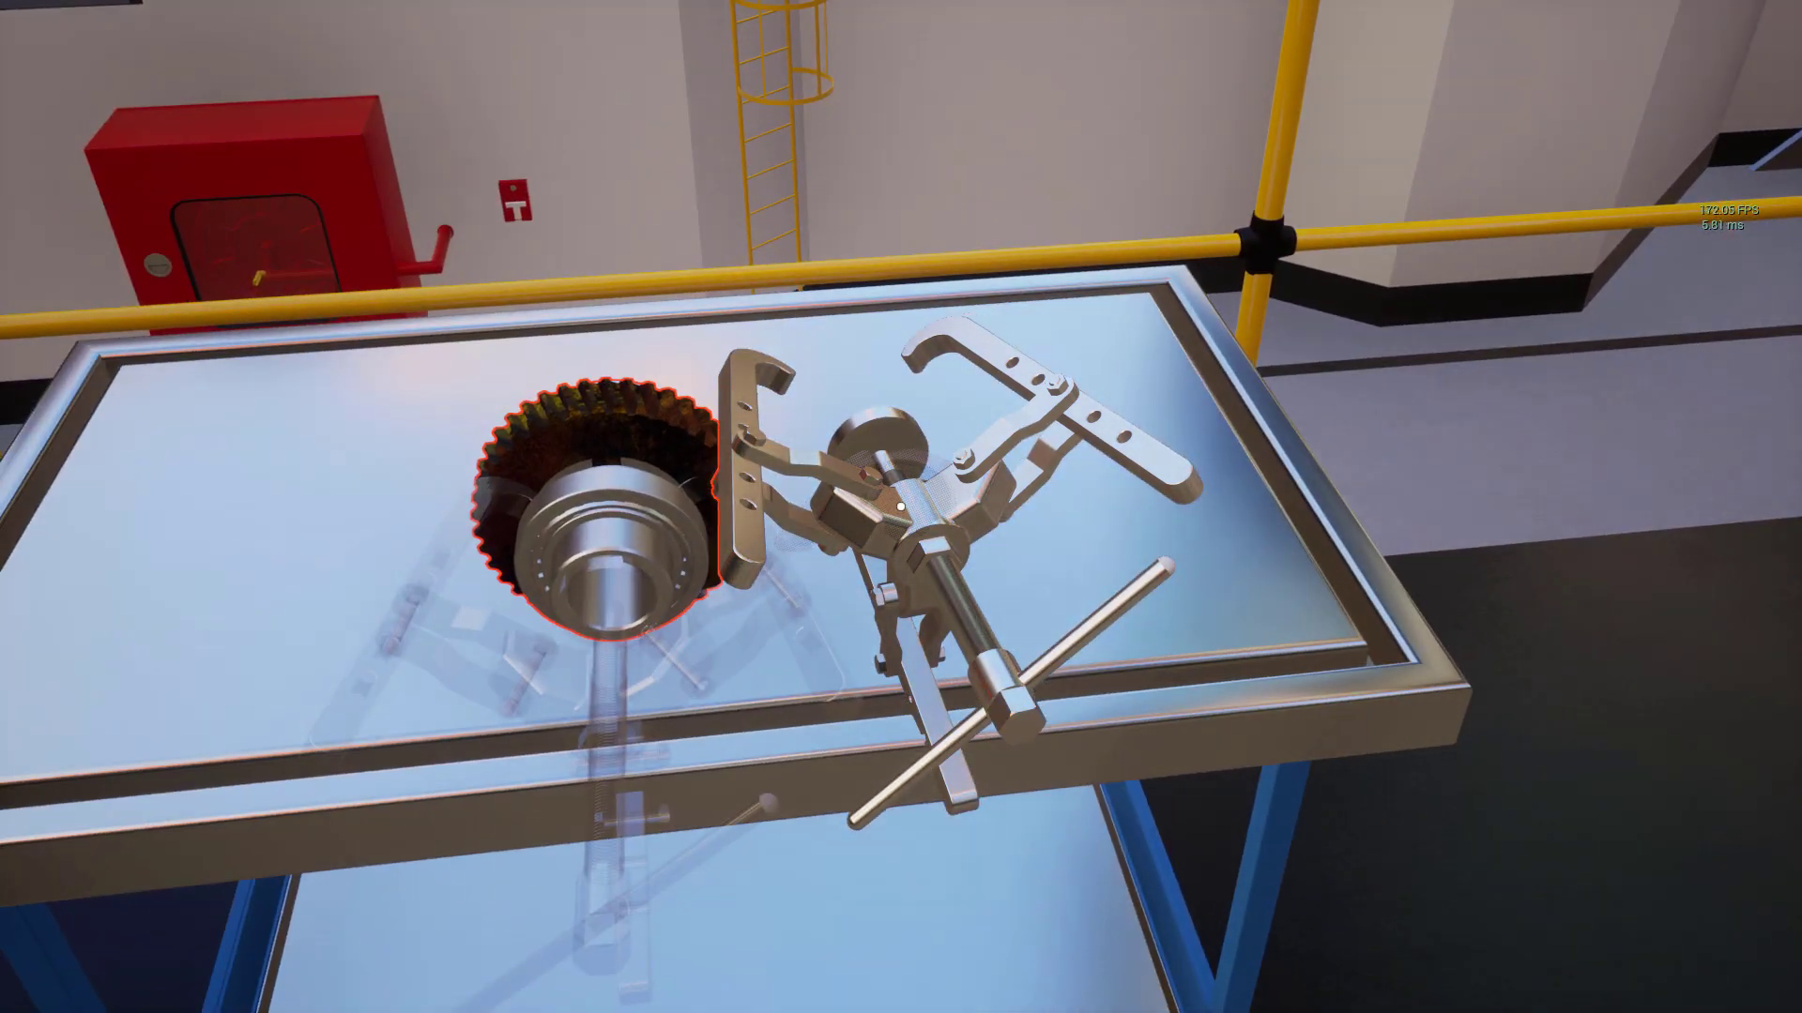
{"action": "left_click", "coordinate": [901, 507]}
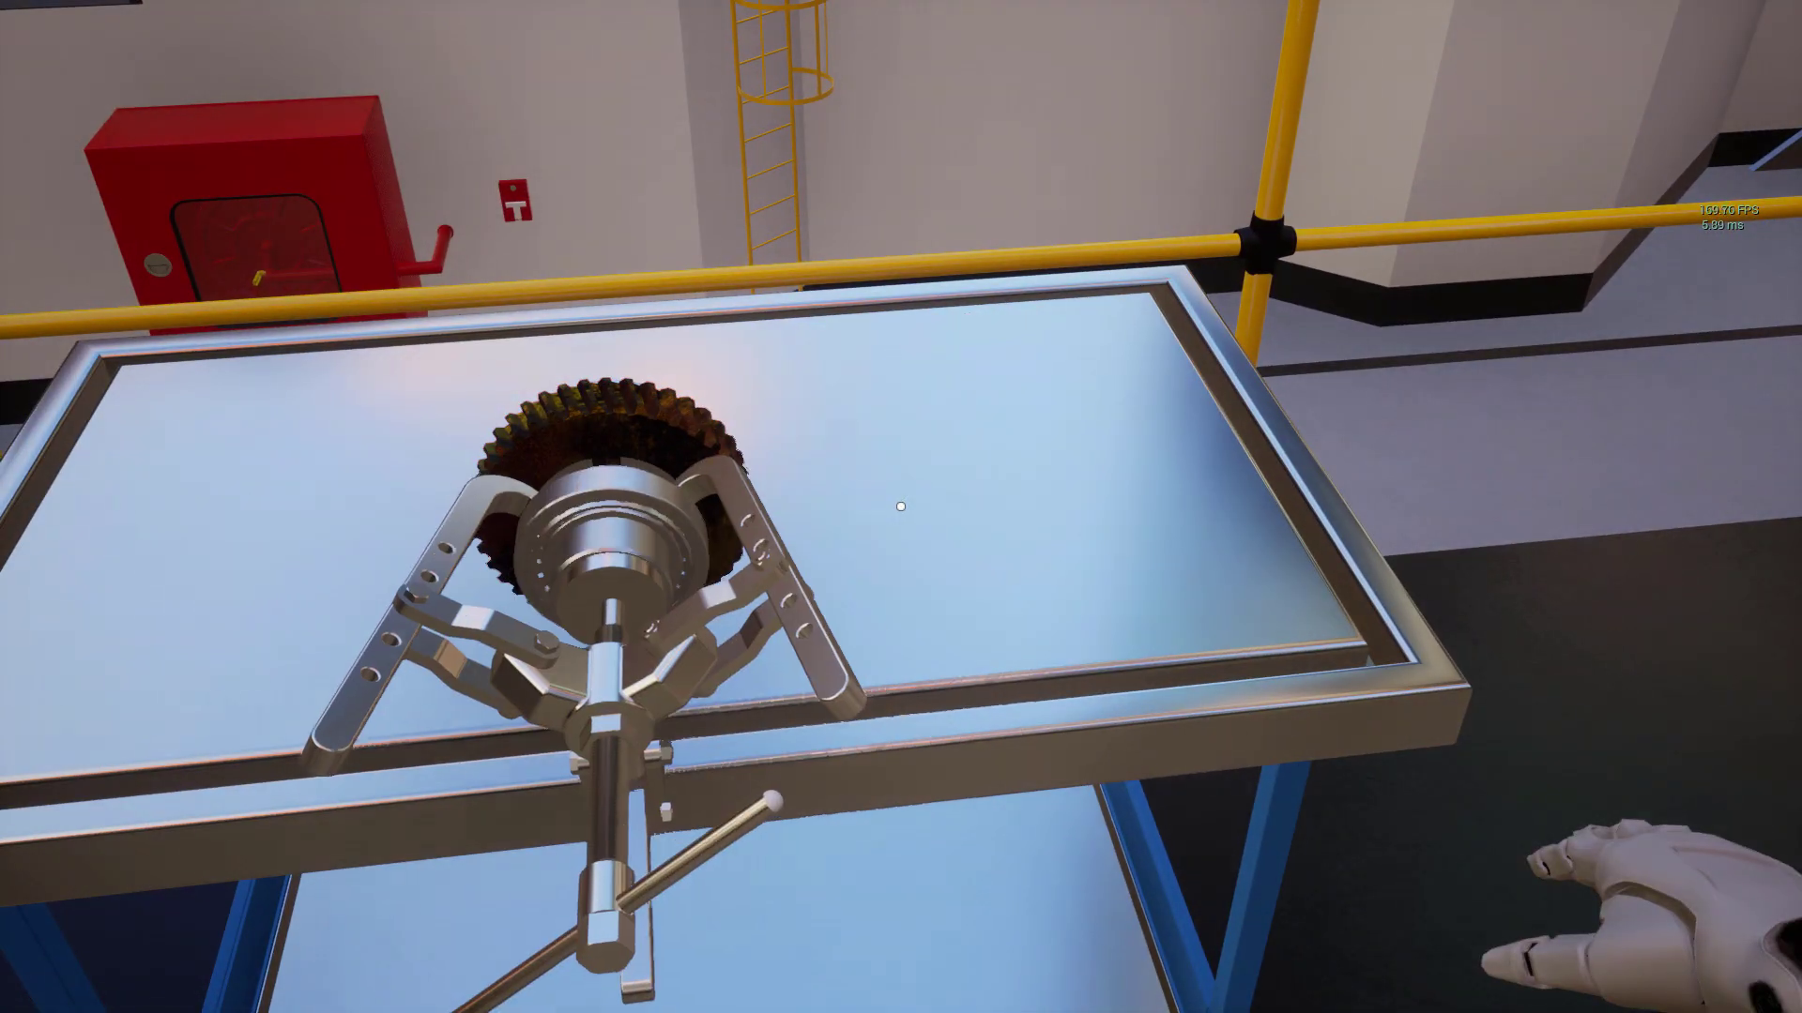
Grab the snapped puller again, pull it off the shaft, release it at its ghost and exit the VR viewer.
{"action": "key", "text": "s"}
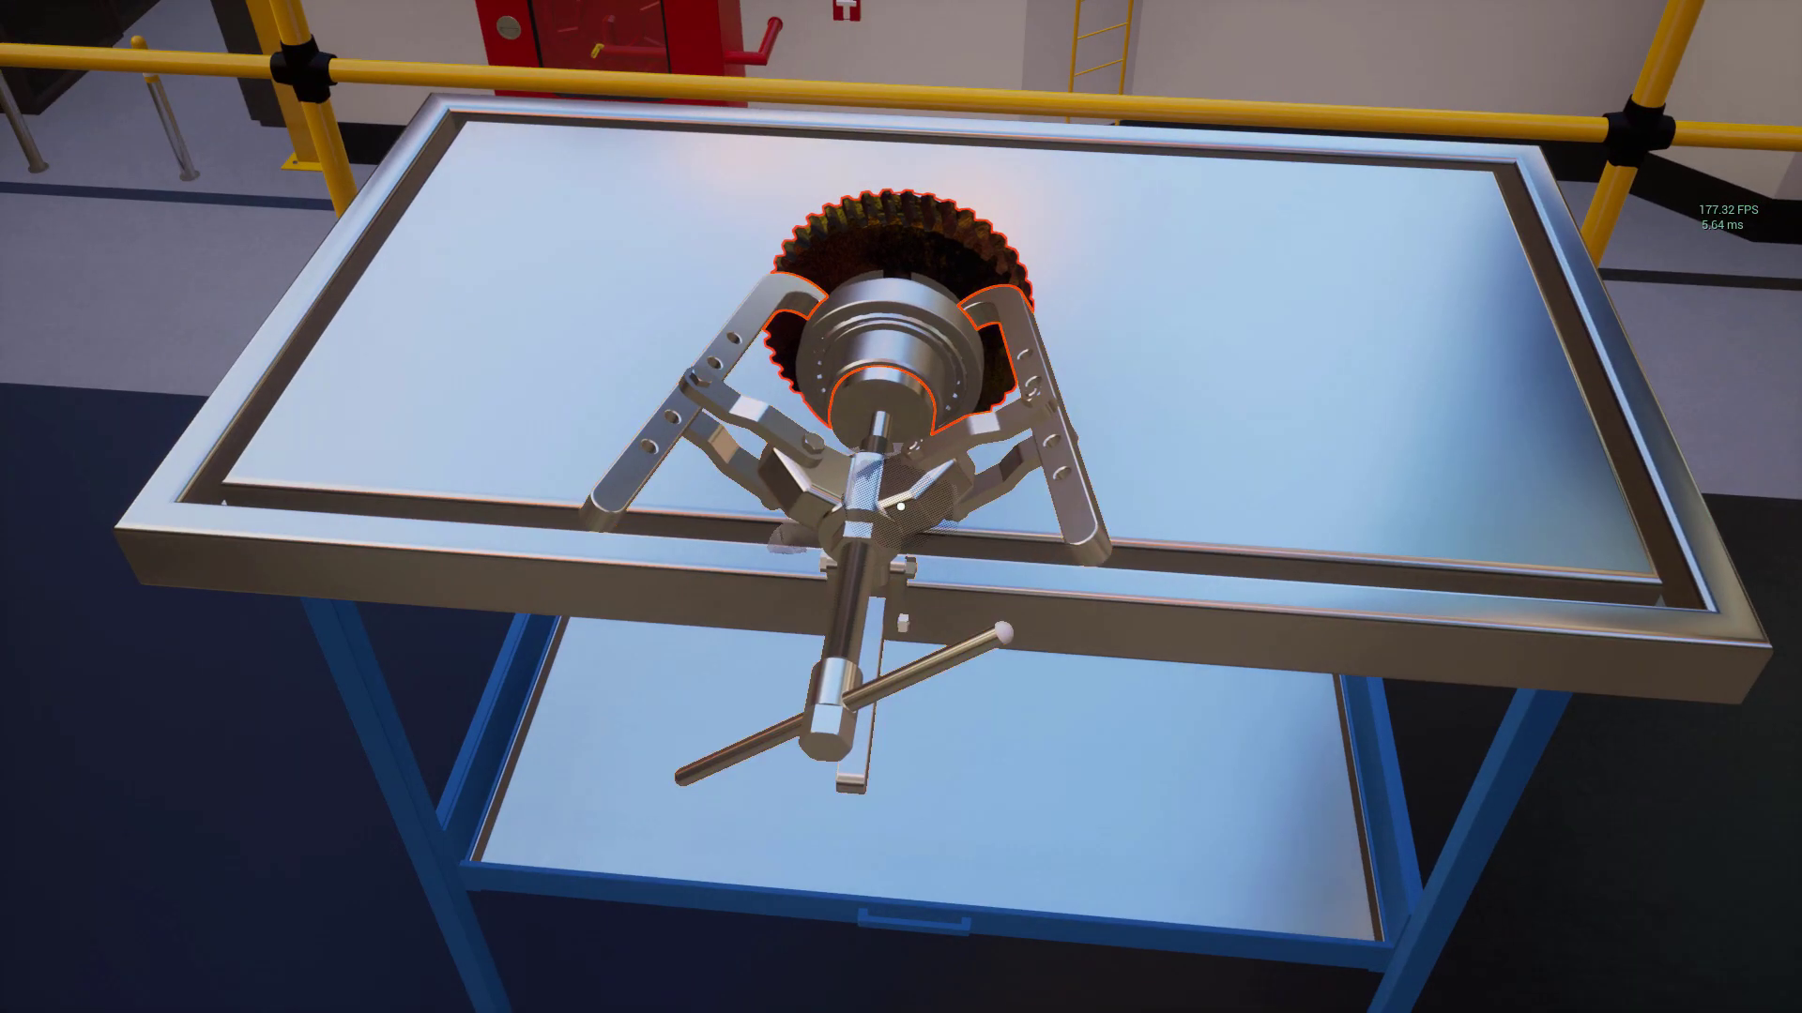
{"action": "left_click", "coordinate": [901, 507]}
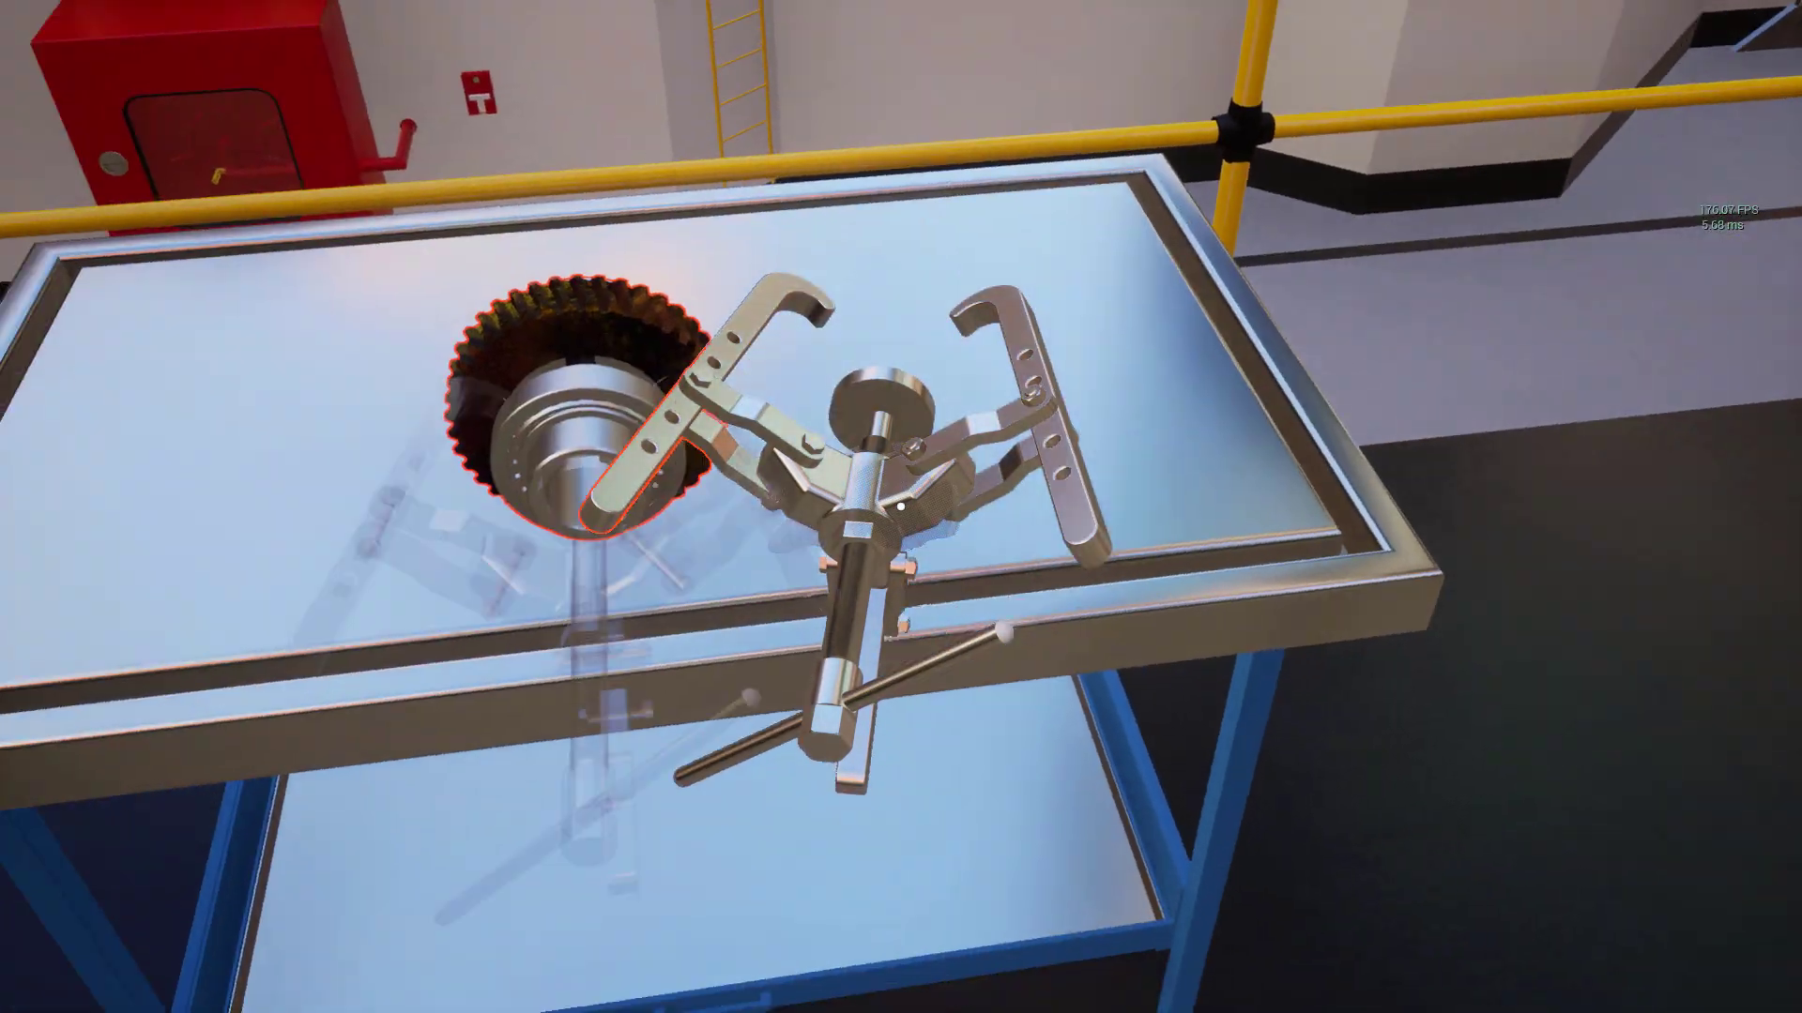
{"action": "left_click", "coordinate": [901, 507]}
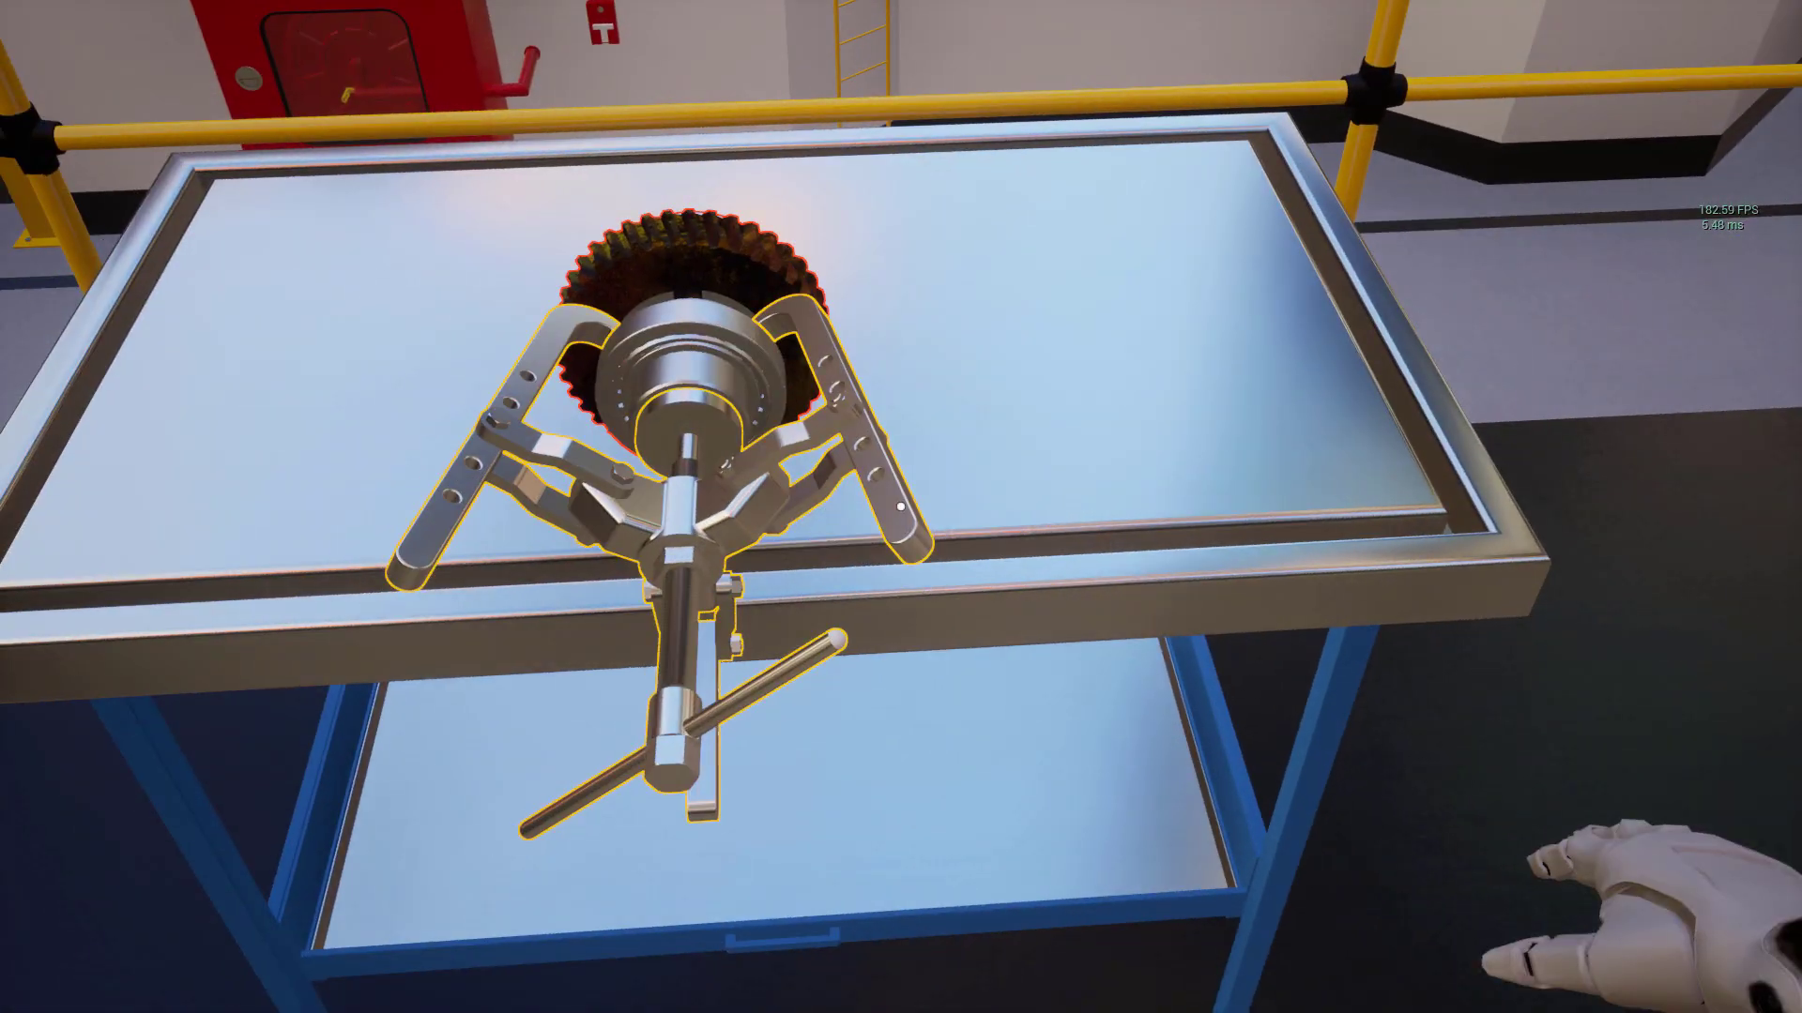
{"action": "key", "text": "Escape"}
{"action": "key", "text": "Return"}
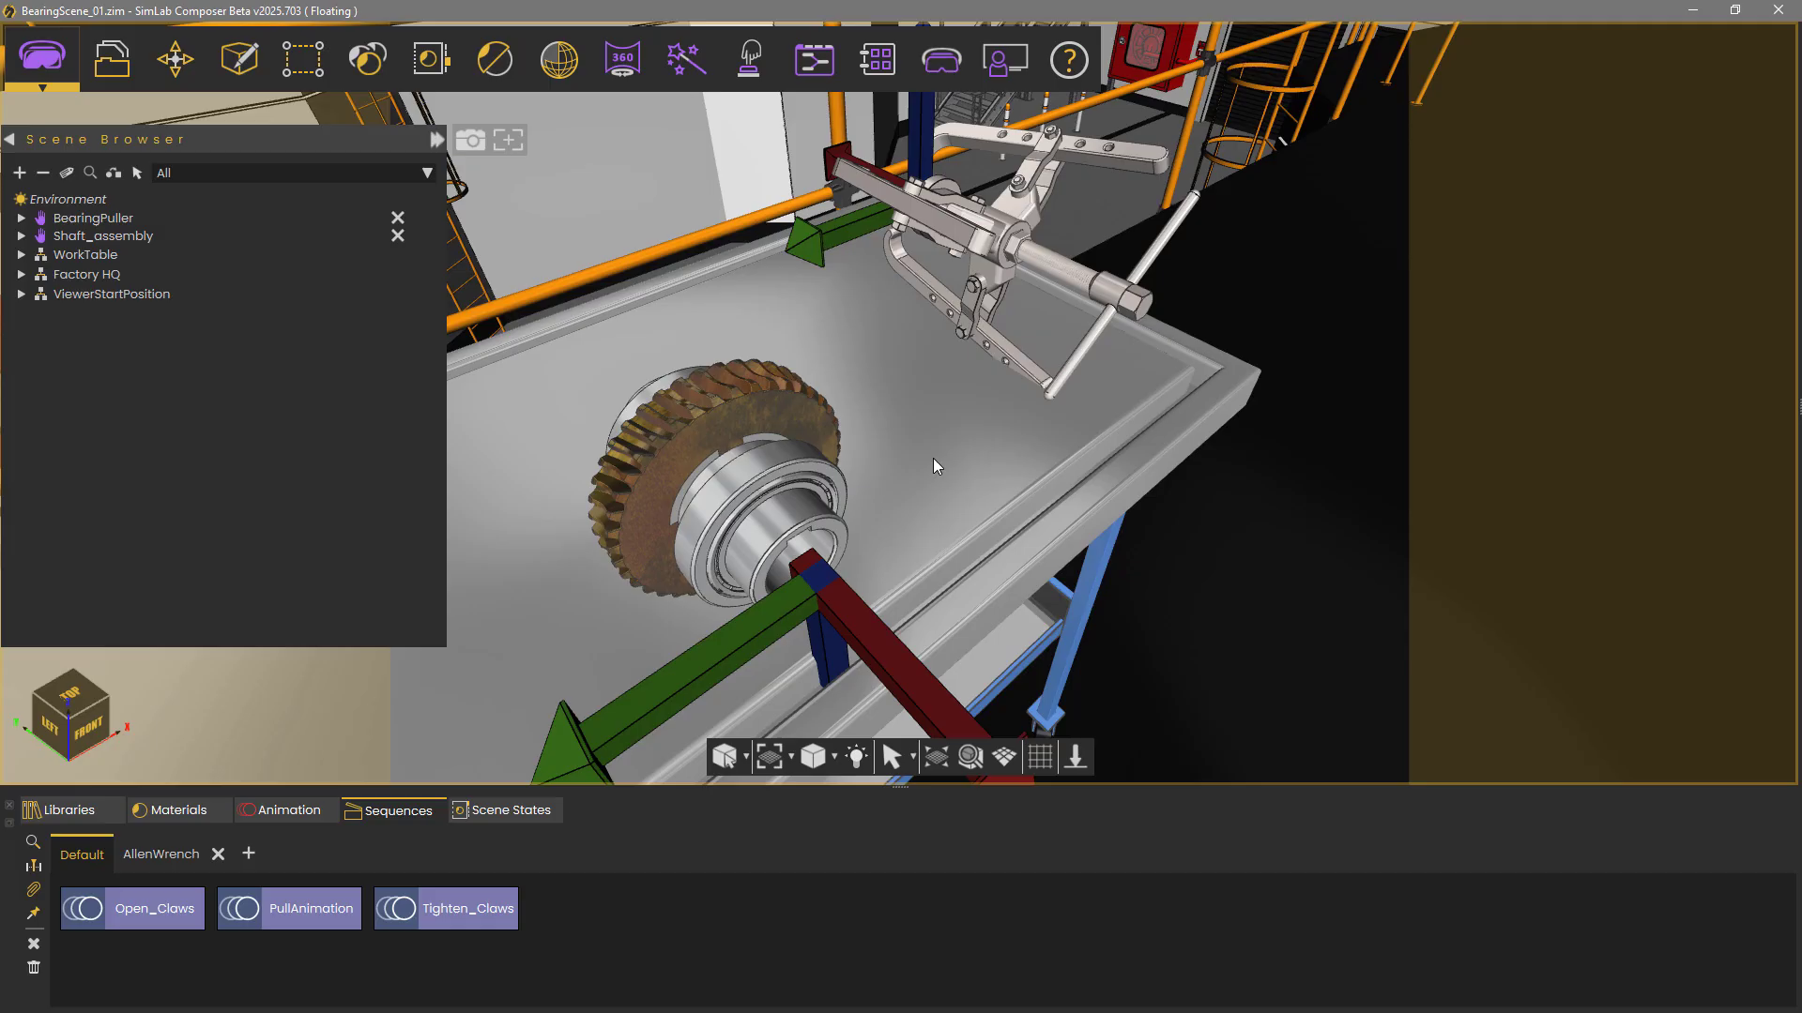
Review the search distance, max angle, obstruction distance and snapping ghost options in the Snap and Socket settings.
{"action": "left_click", "coordinate": [750, 61]}
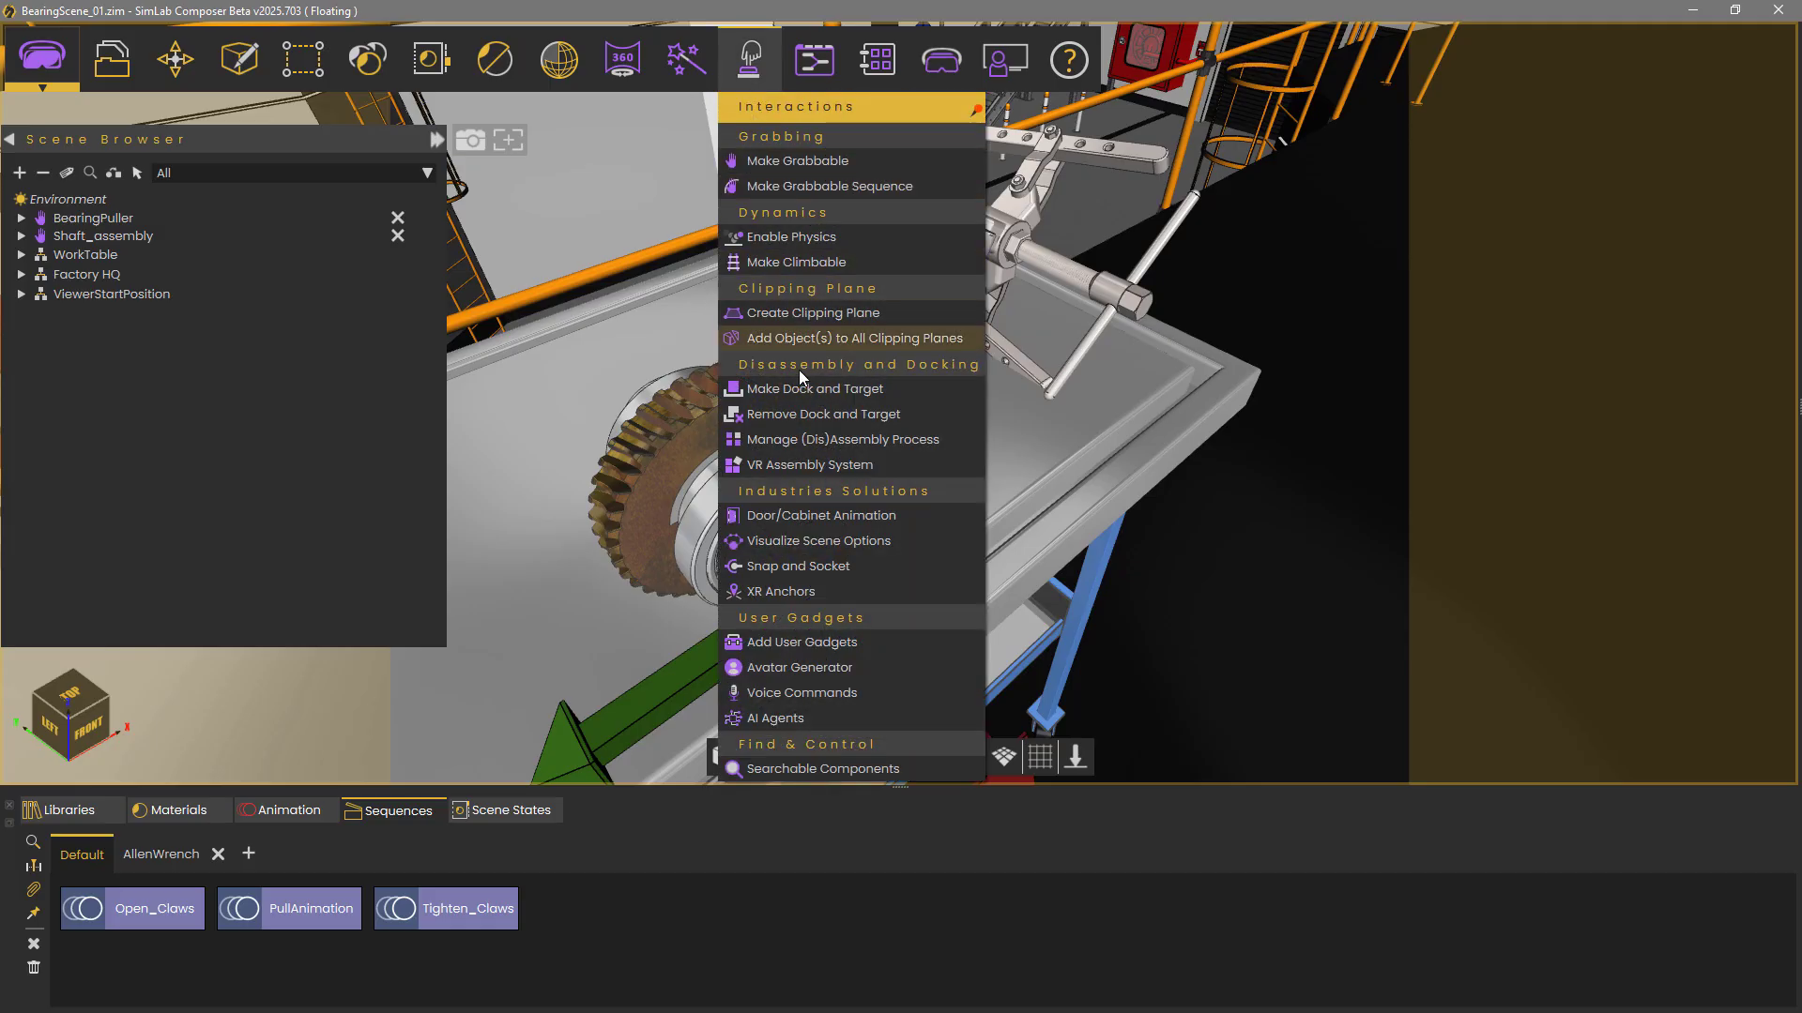
{"action": "left_click", "coordinate": [839, 566]}
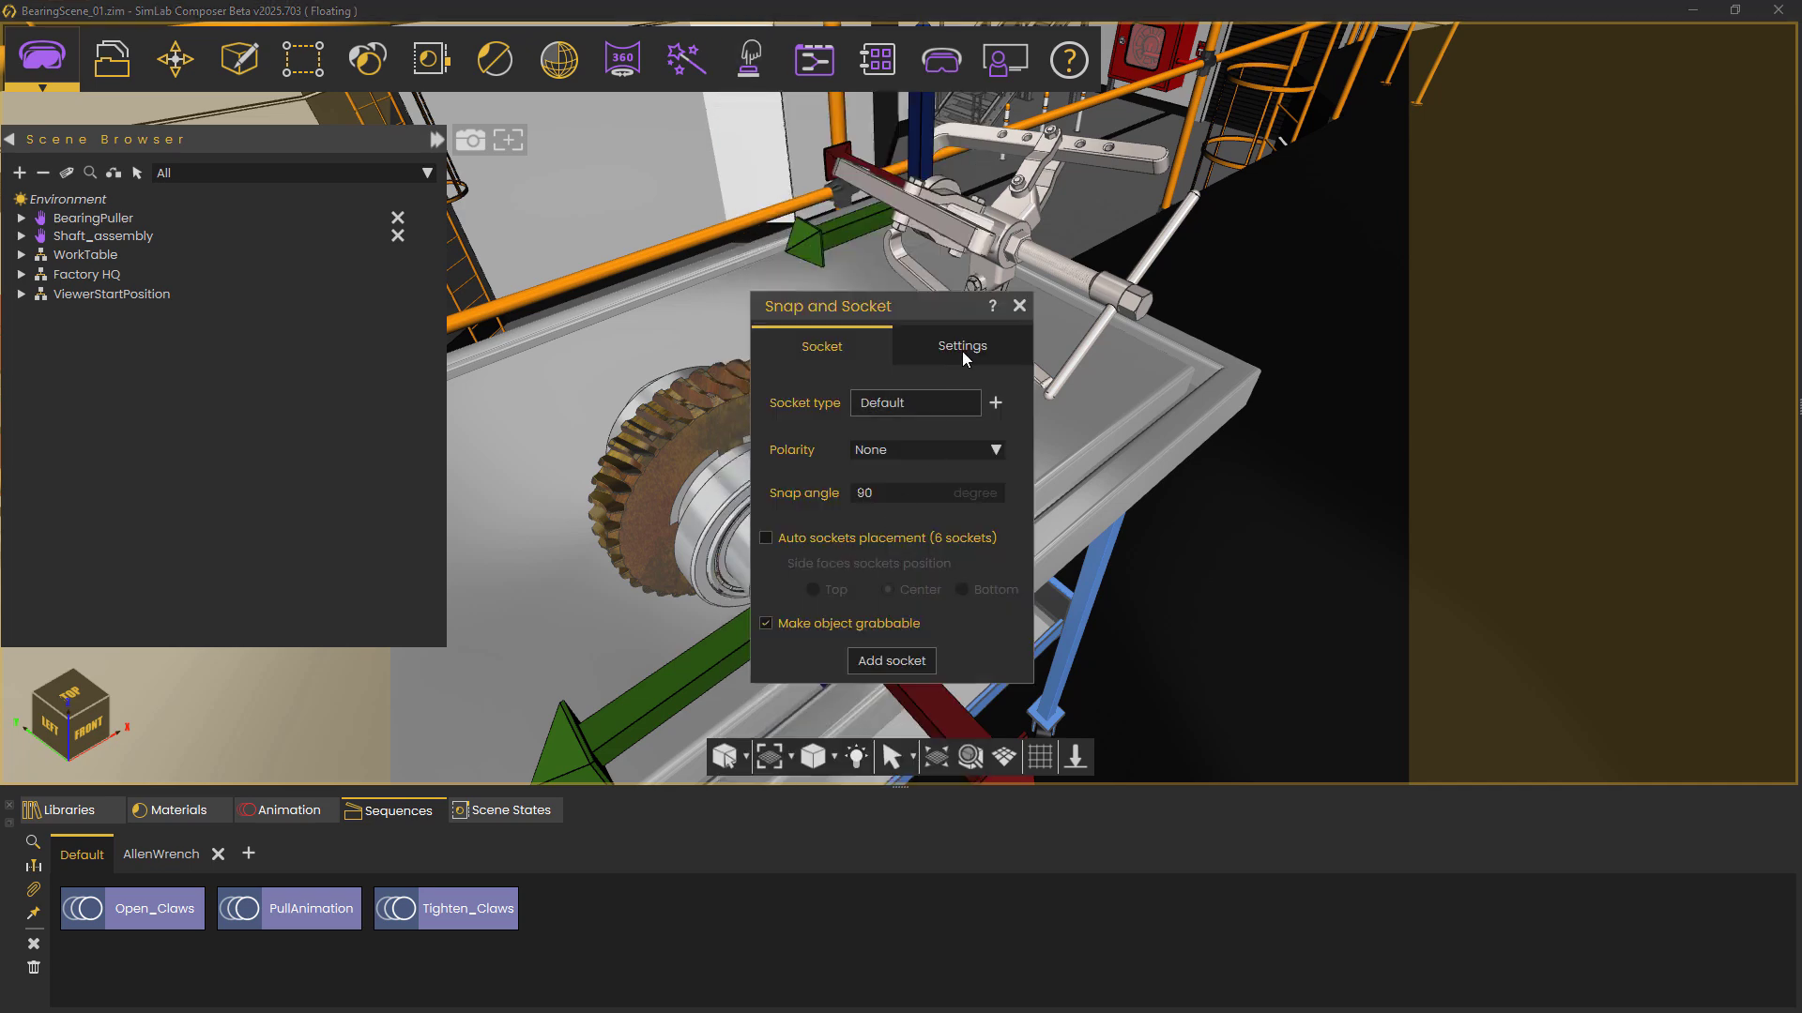
{"action": "left_click", "coordinate": [957, 352]}
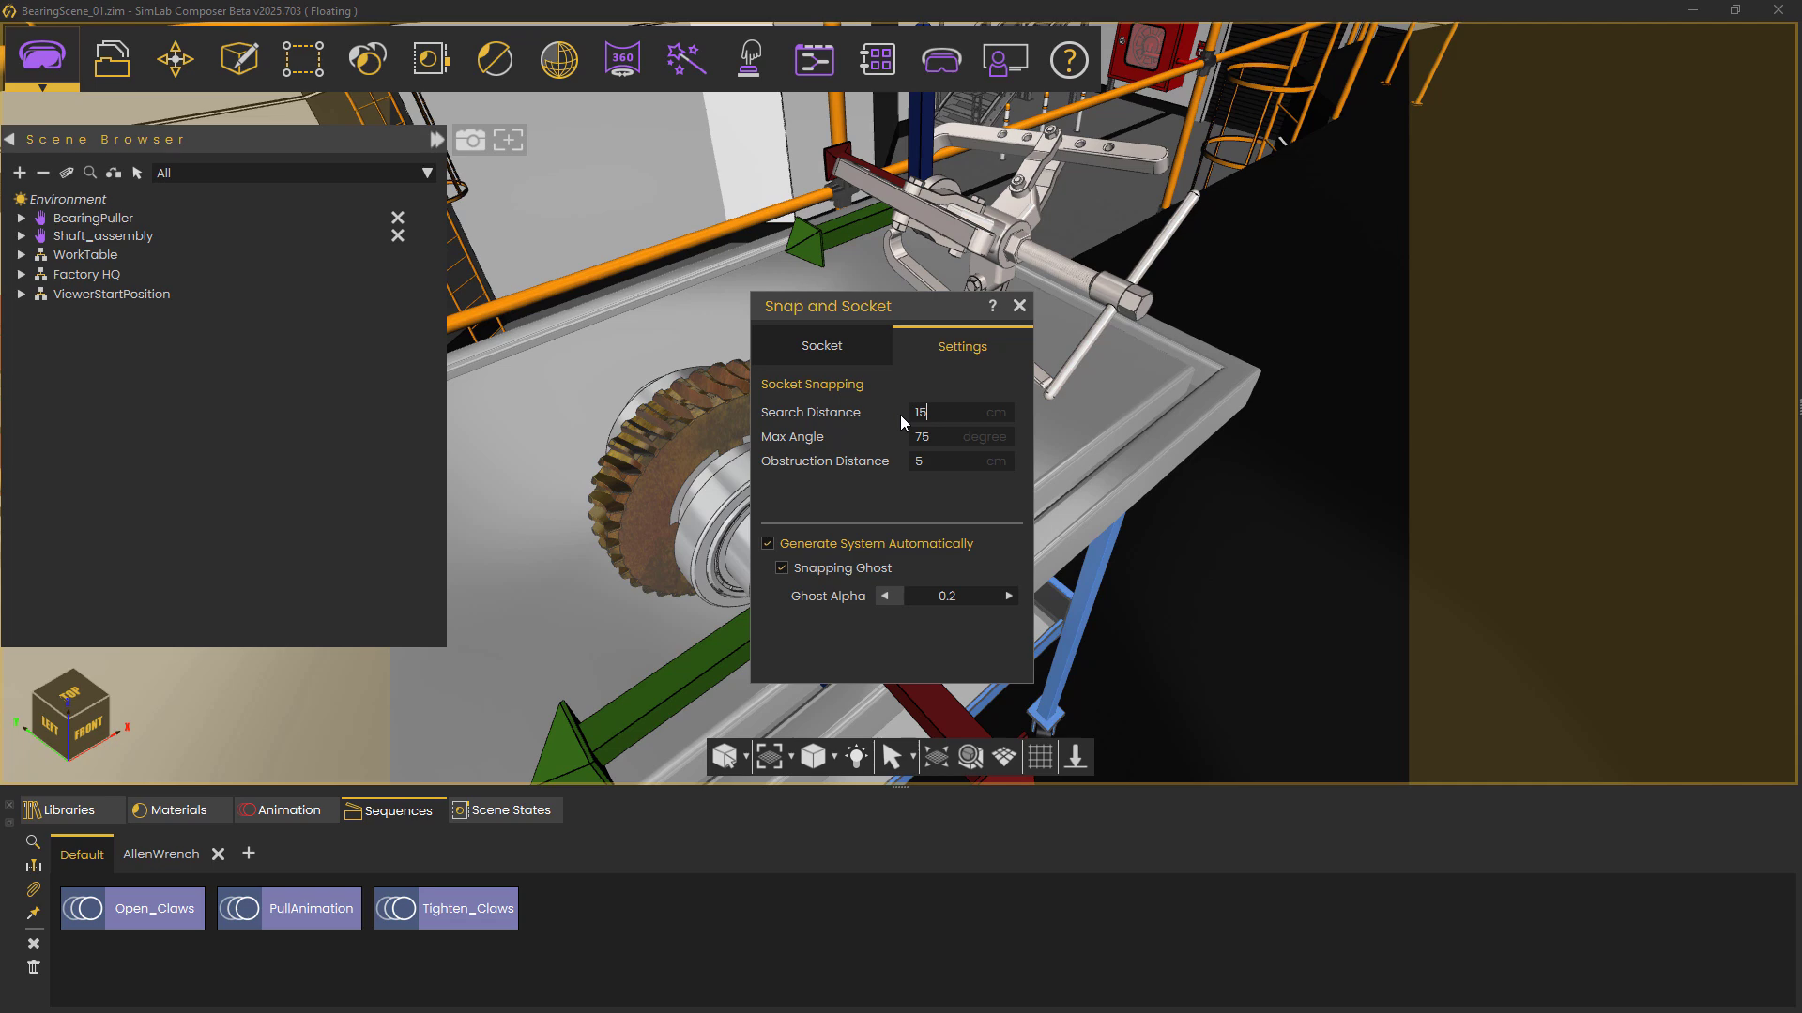
{"action": "left_click", "coordinate": [1019, 306]}
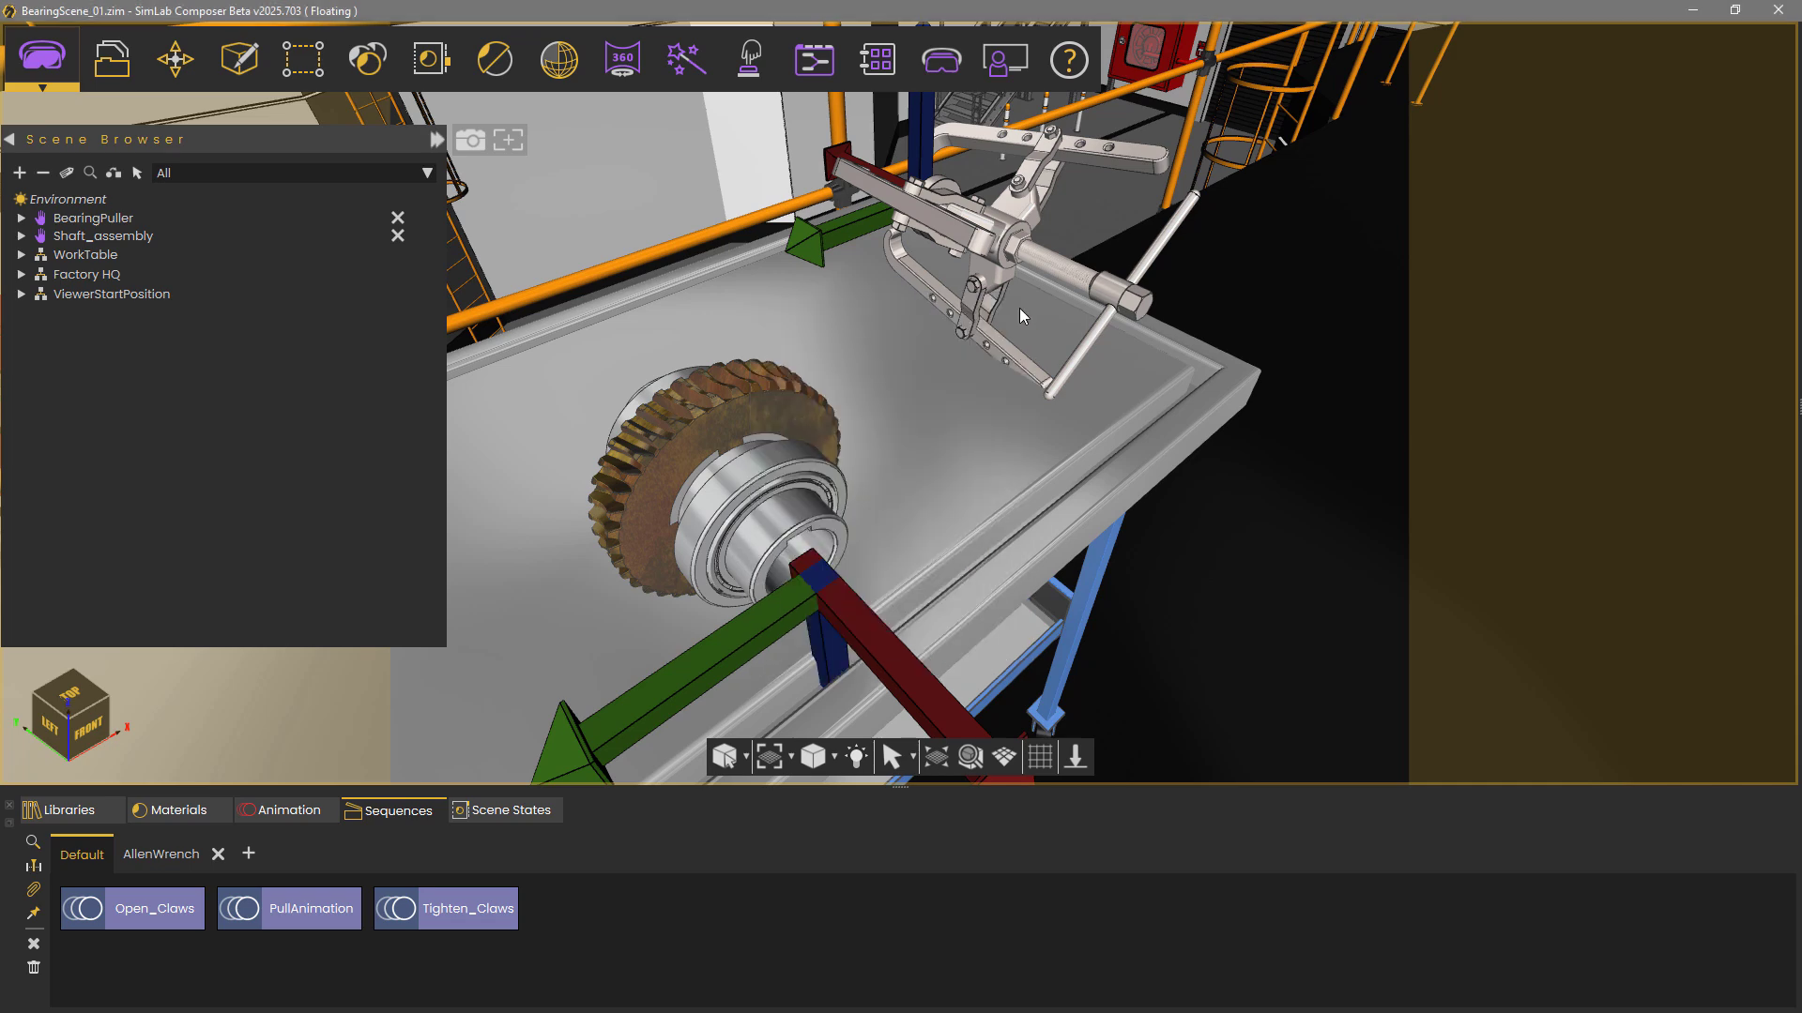
Preview the Open_Claws, Tighten_Claws and PullAnimation sequences on the bearing puller.
{"action": "left_click_drag", "start_coordinate": [1022, 312], "coordinate": [966, 343]}
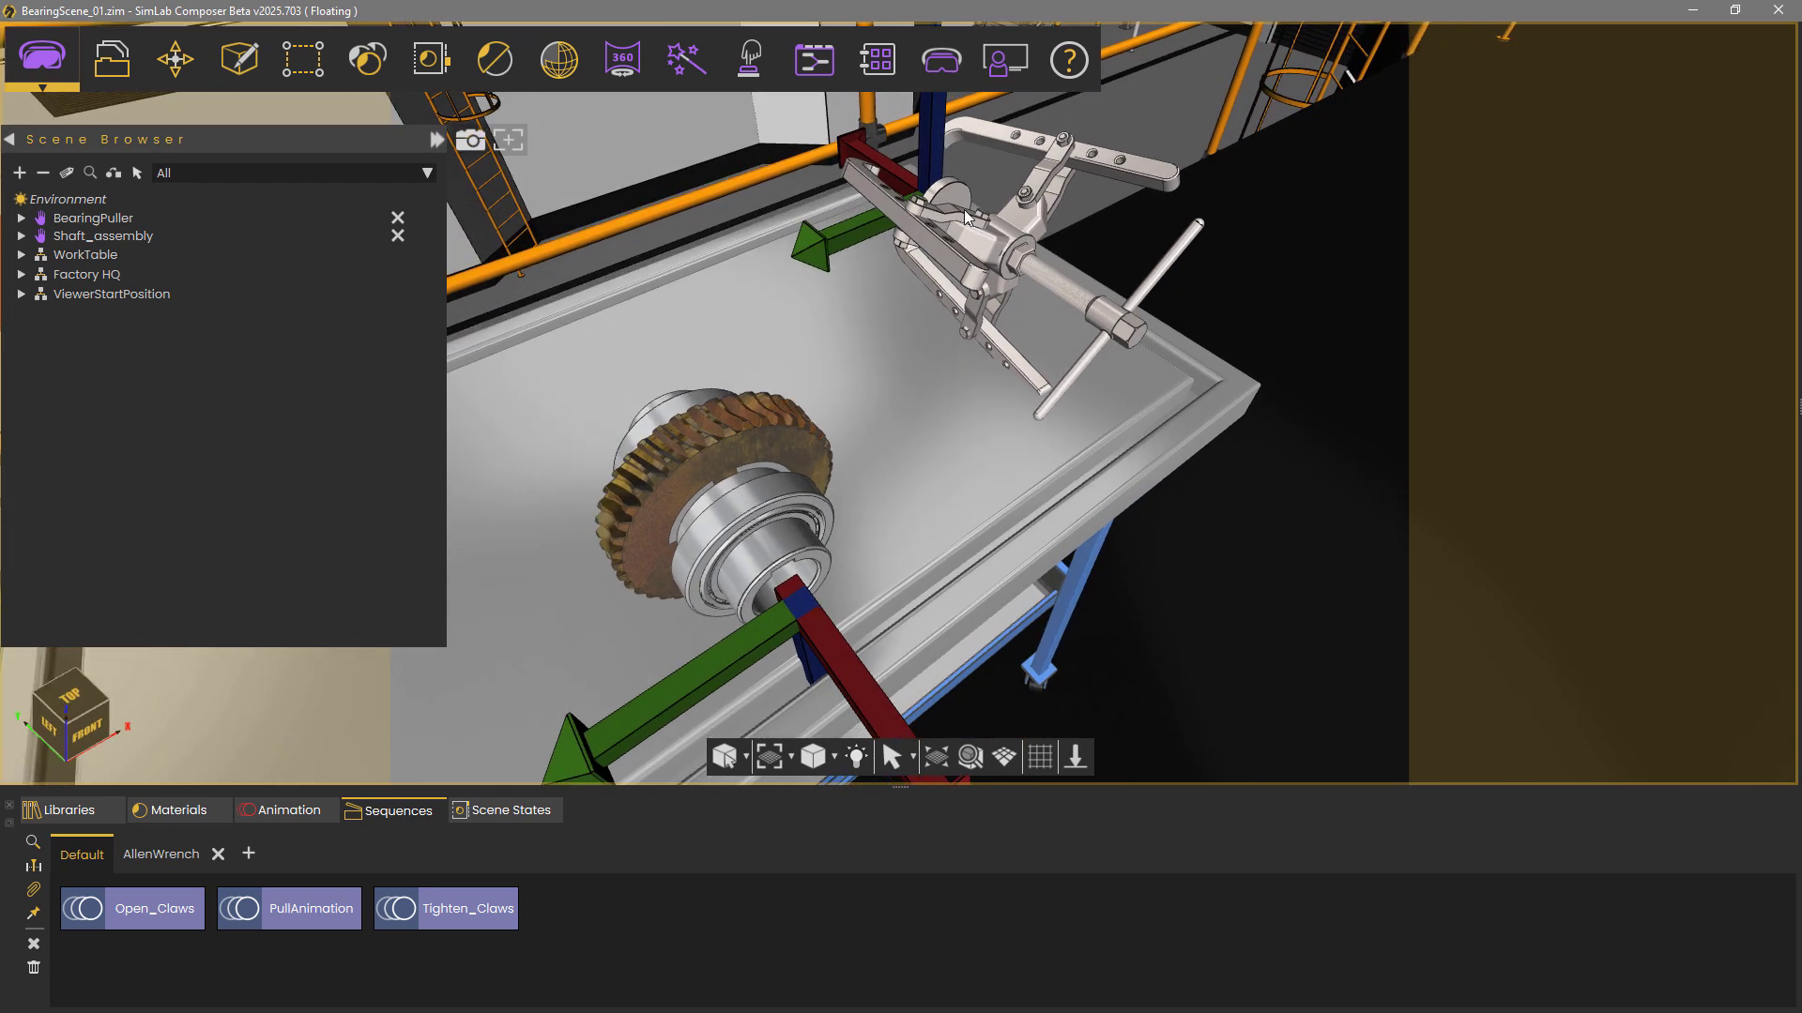
{"action": "left_click", "coordinate": [81, 910]}
{"action": "left_click", "coordinate": [396, 918]}
{"action": "left_click", "coordinate": [240, 910]}
Add a Ready to Snap event to DynamicDiagram_0 in the Training Builder and assign BearingPuller as its scene node.
{"action": "left_click", "coordinate": [815, 64]}
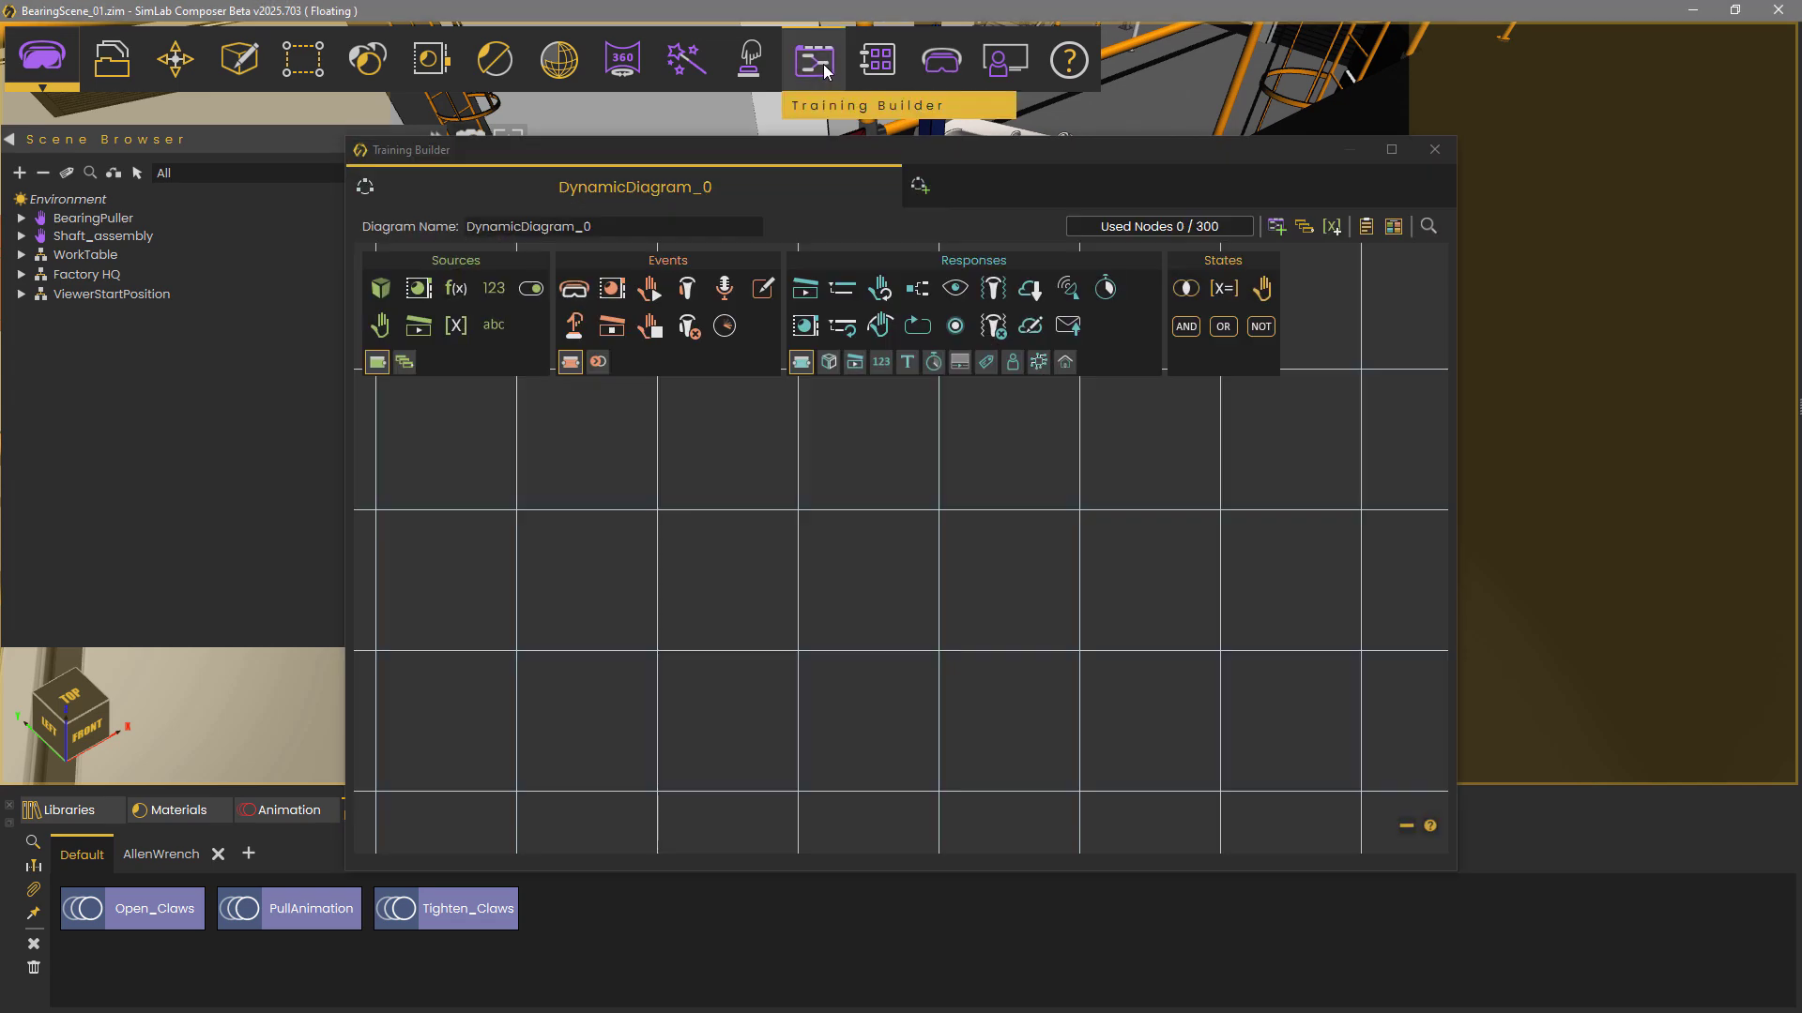
{"action": "right_click", "coordinate": [740, 471]}
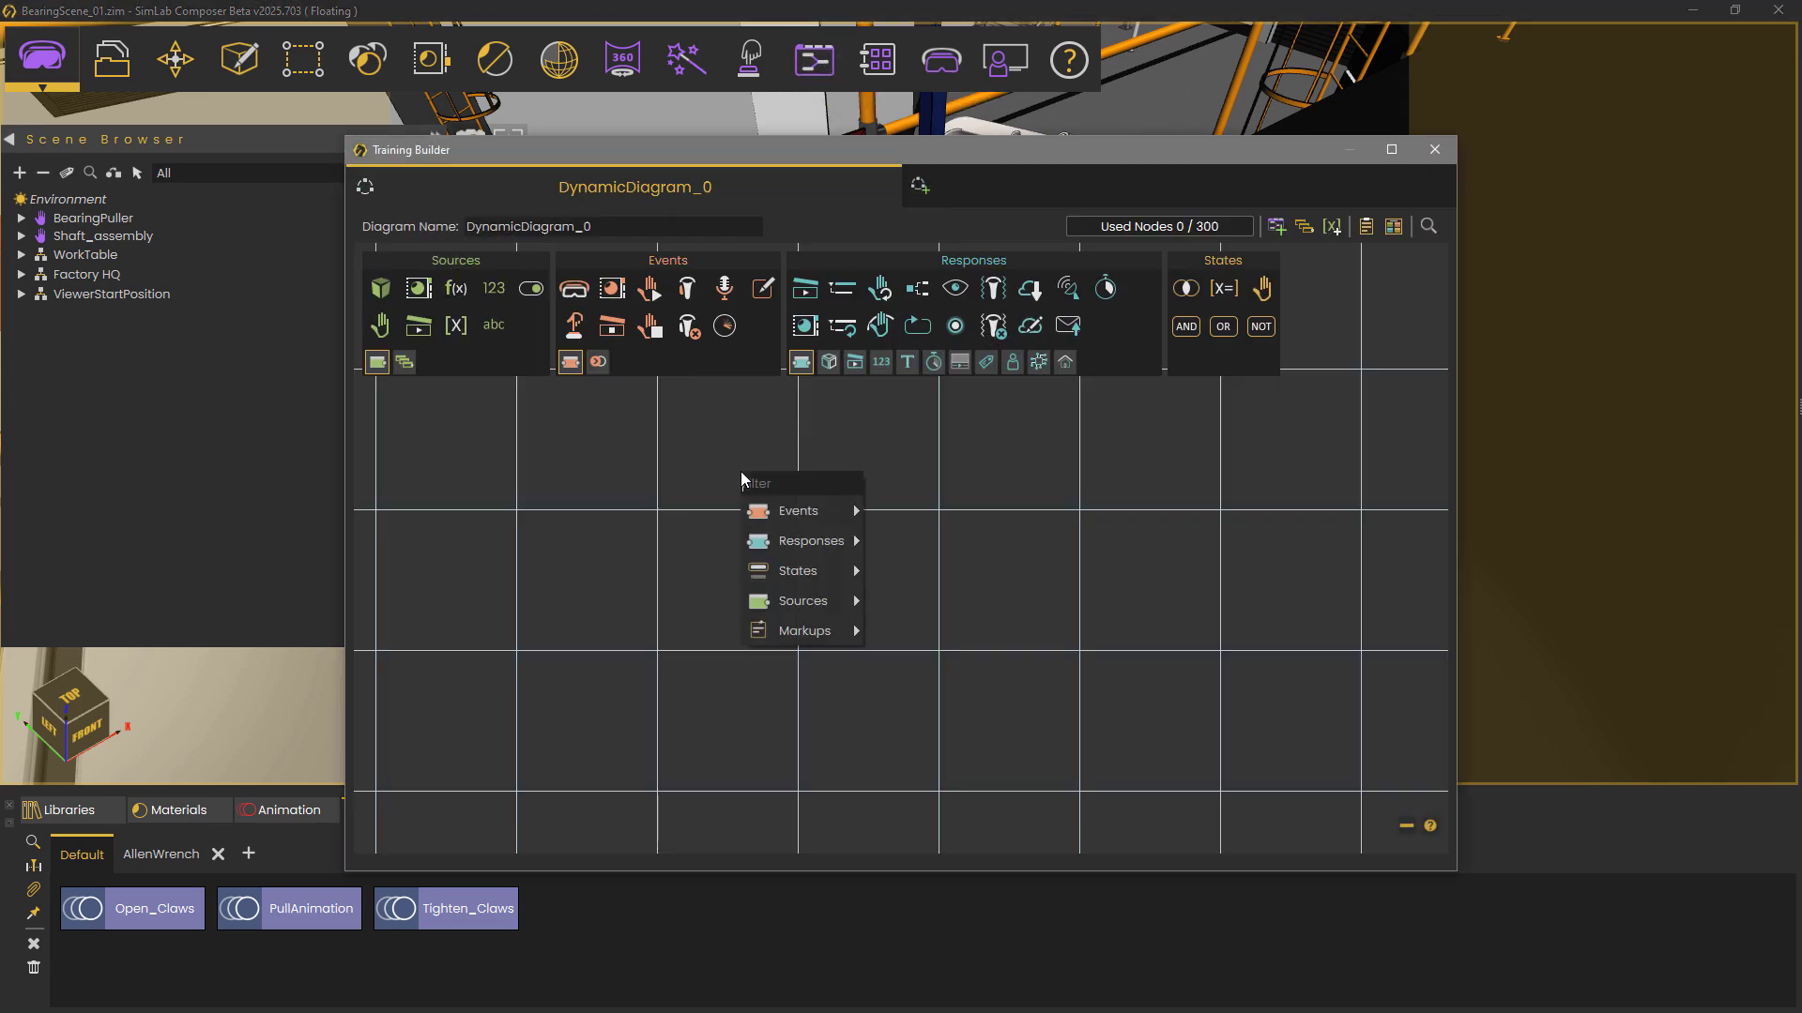
{"action": "mouse_move", "coordinate": [819, 509]}
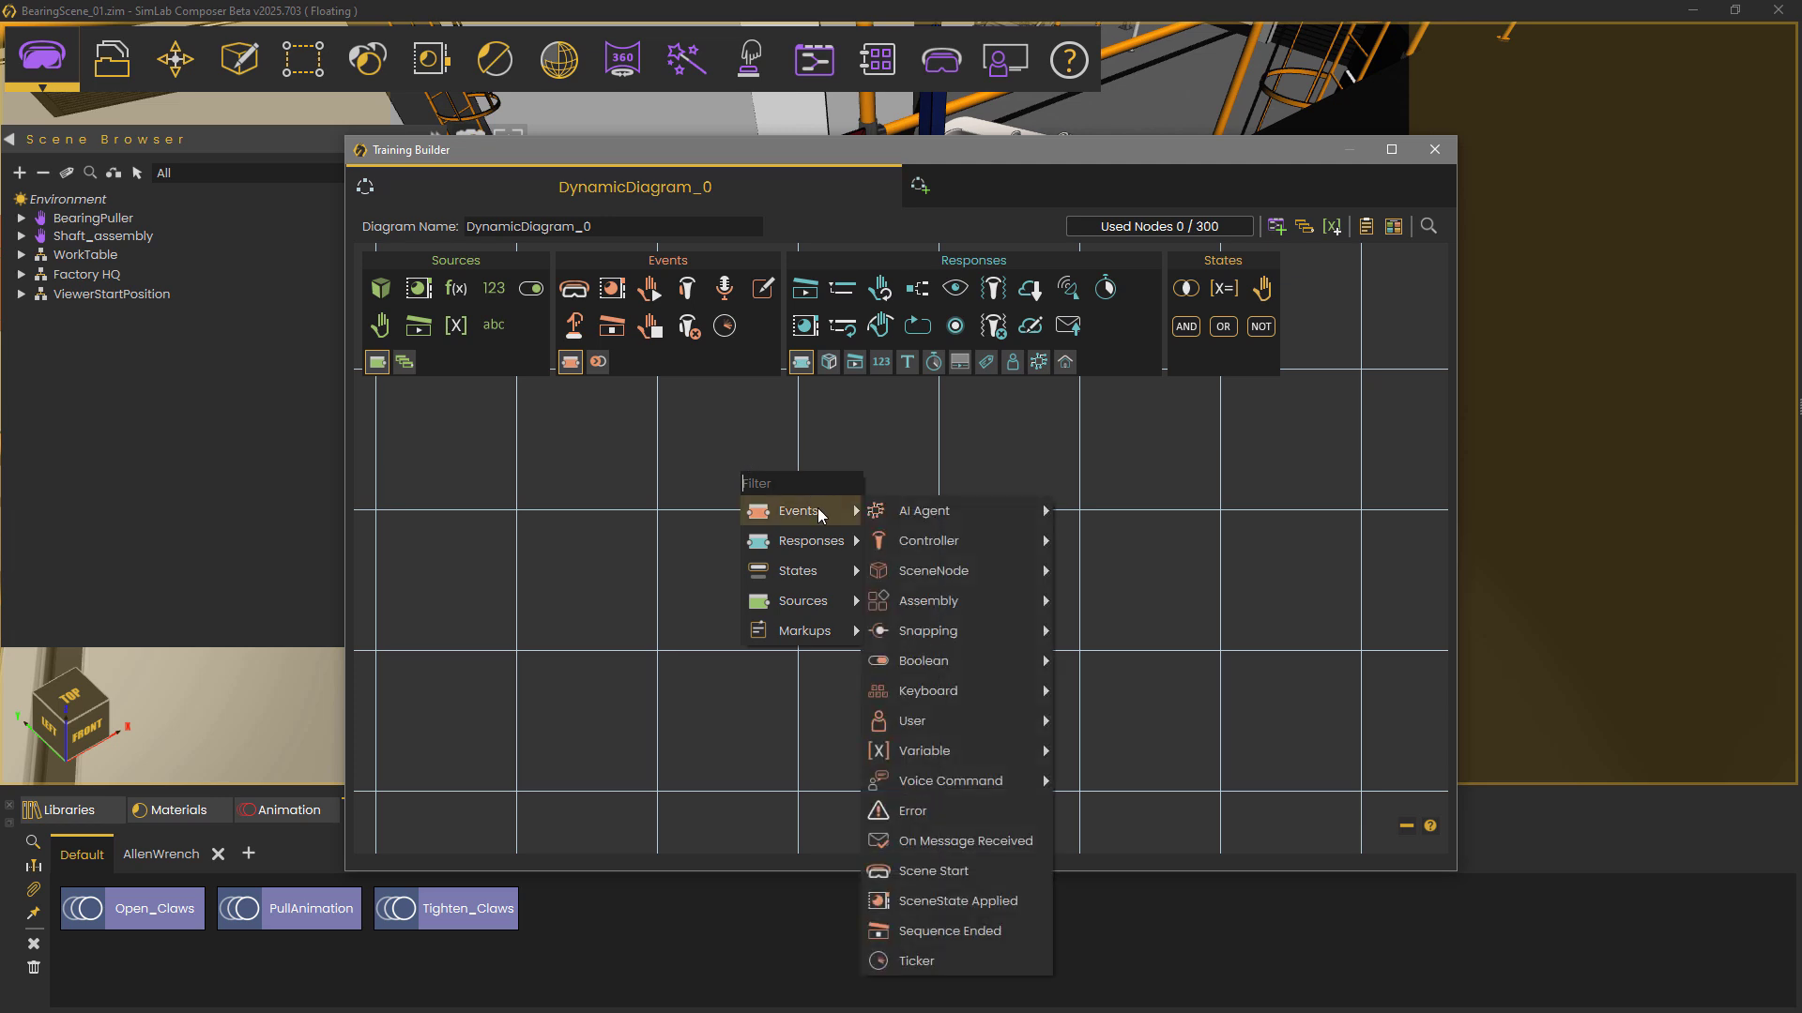
{"action": "mouse_move", "coordinate": [961, 634]}
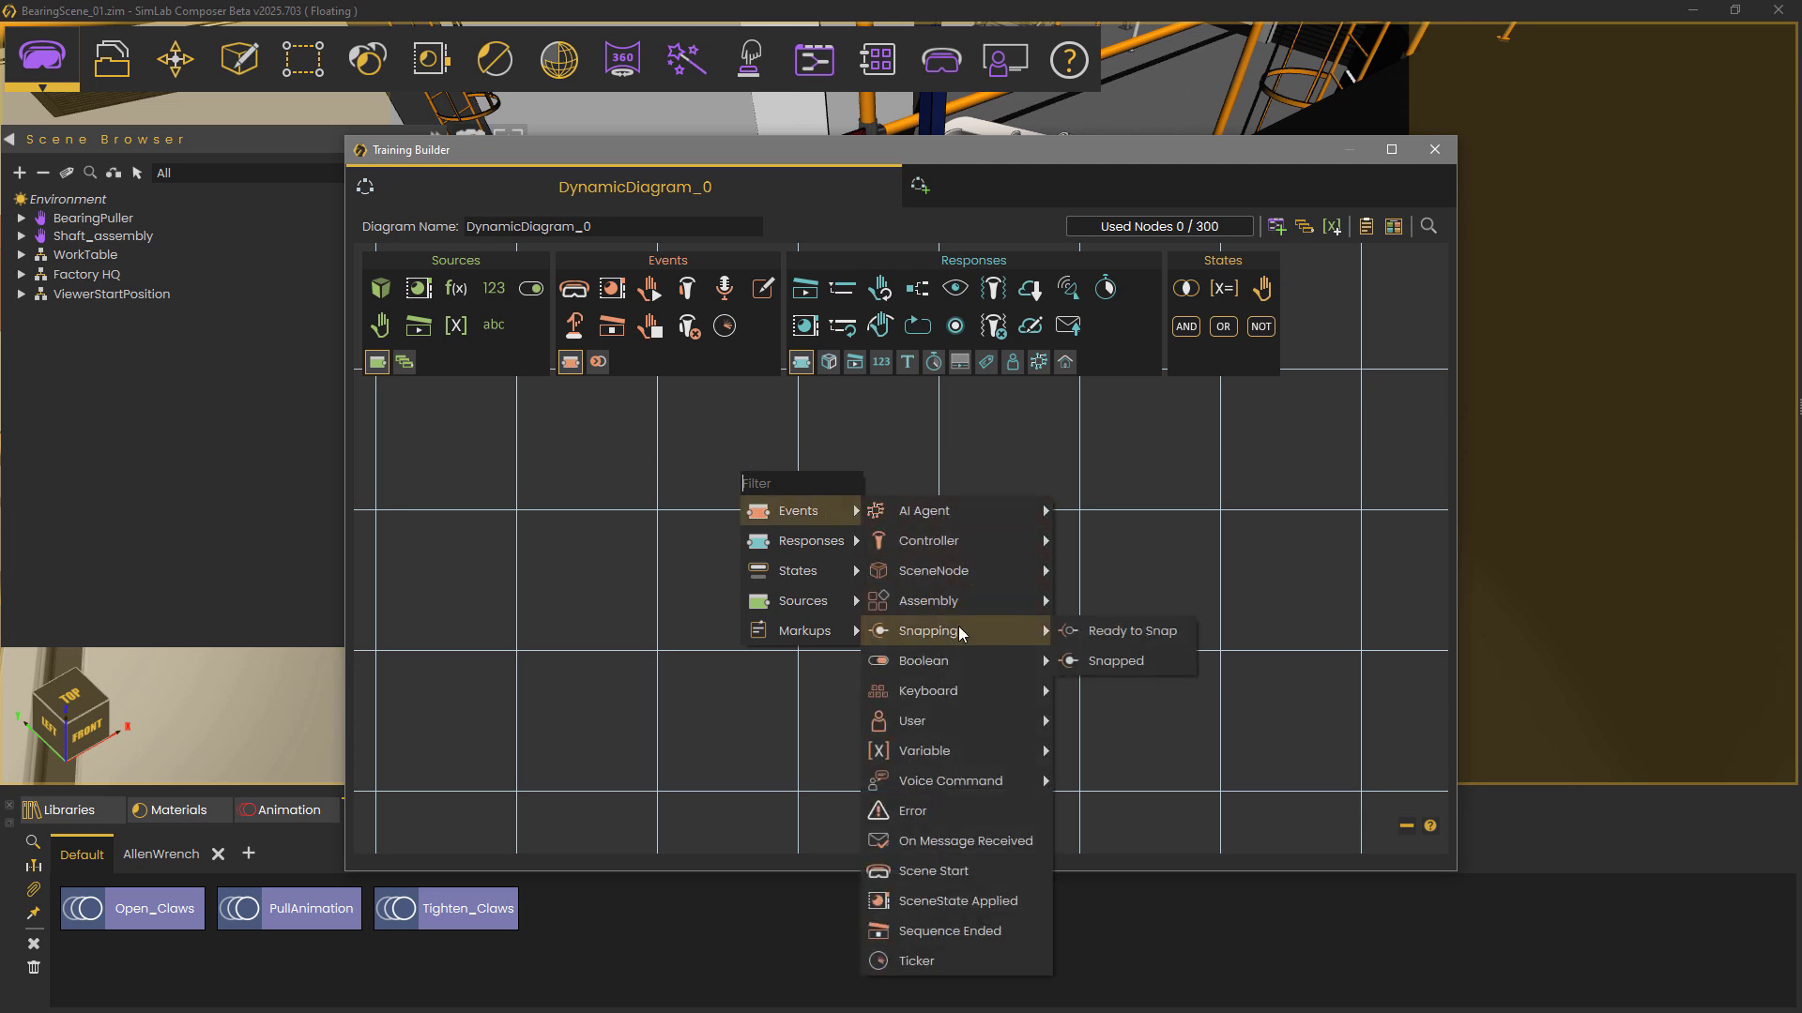
{"action": "left_click", "coordinate": [1115, 633]}
{"action": "left_click_drag", "start_coordinate": [993, 484], "coordinate": [787, 477]}
{"action": "left_click", "coordinate": [106, 218]}
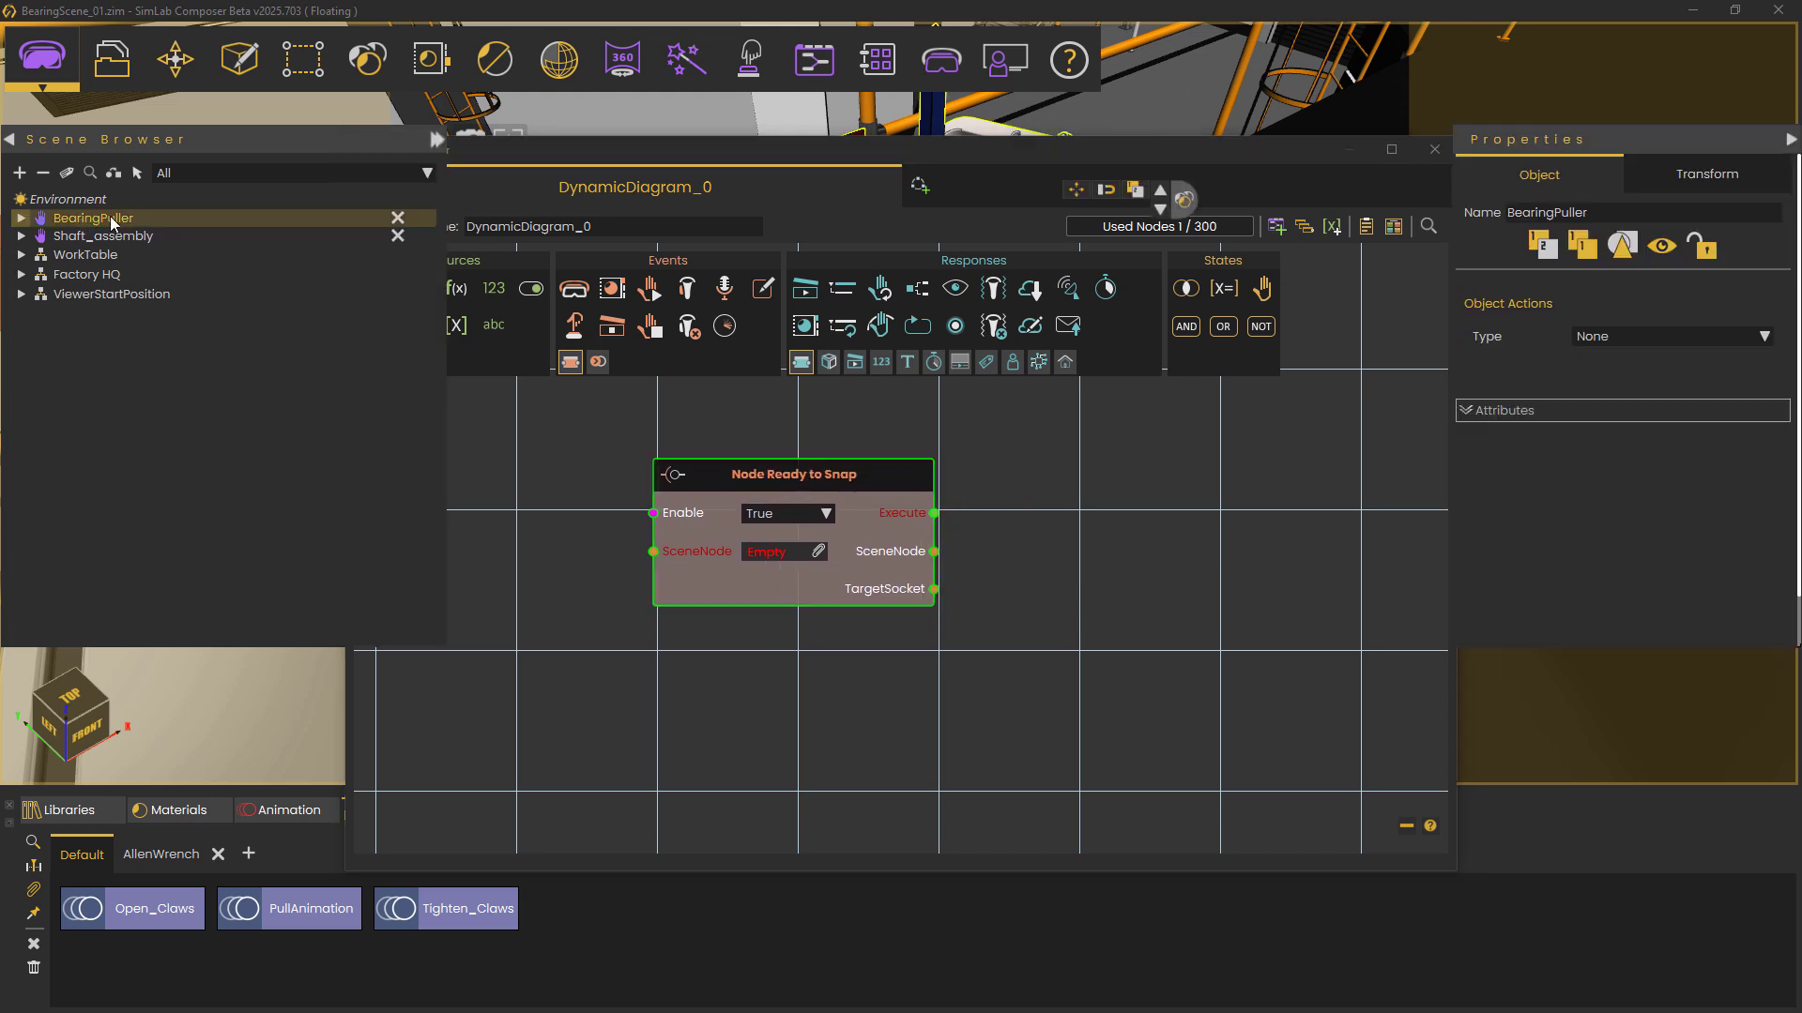
{"action": "left_click", "coordinate": [817, 552]}
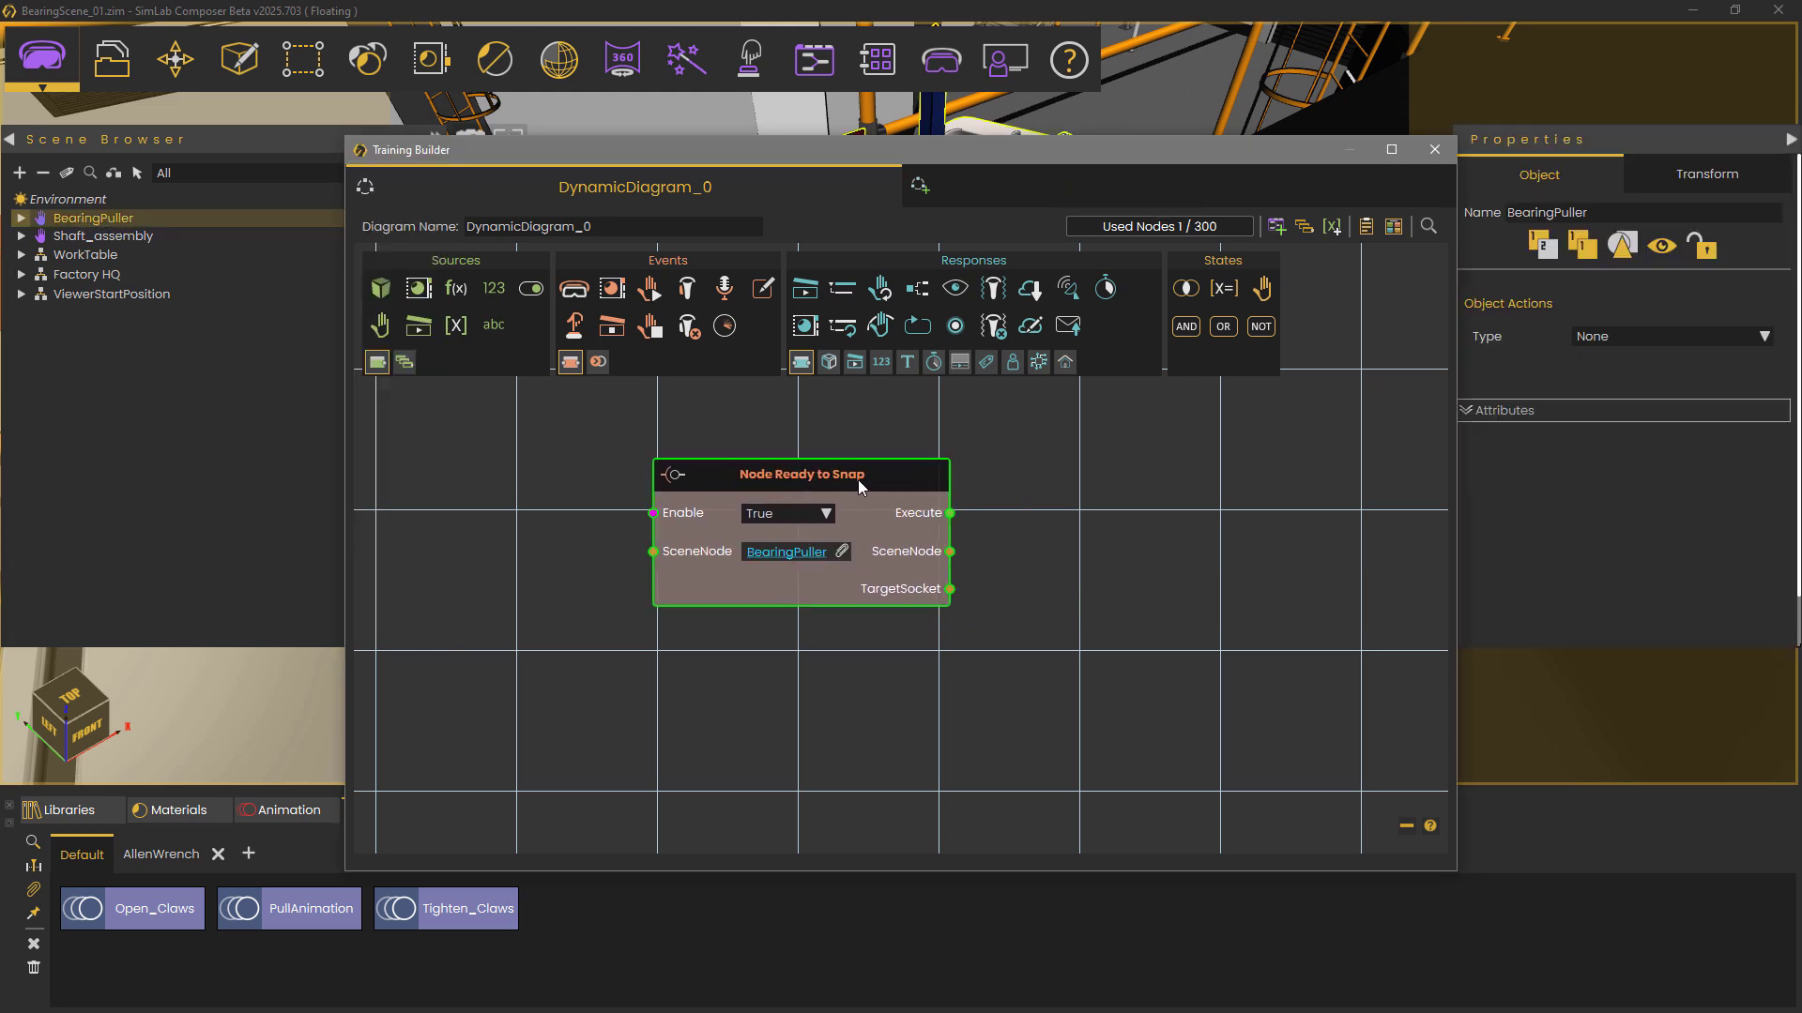
{"action": "left_click_drag", "start_coordinate": [858, 480], "coordinate": [775, 472]}
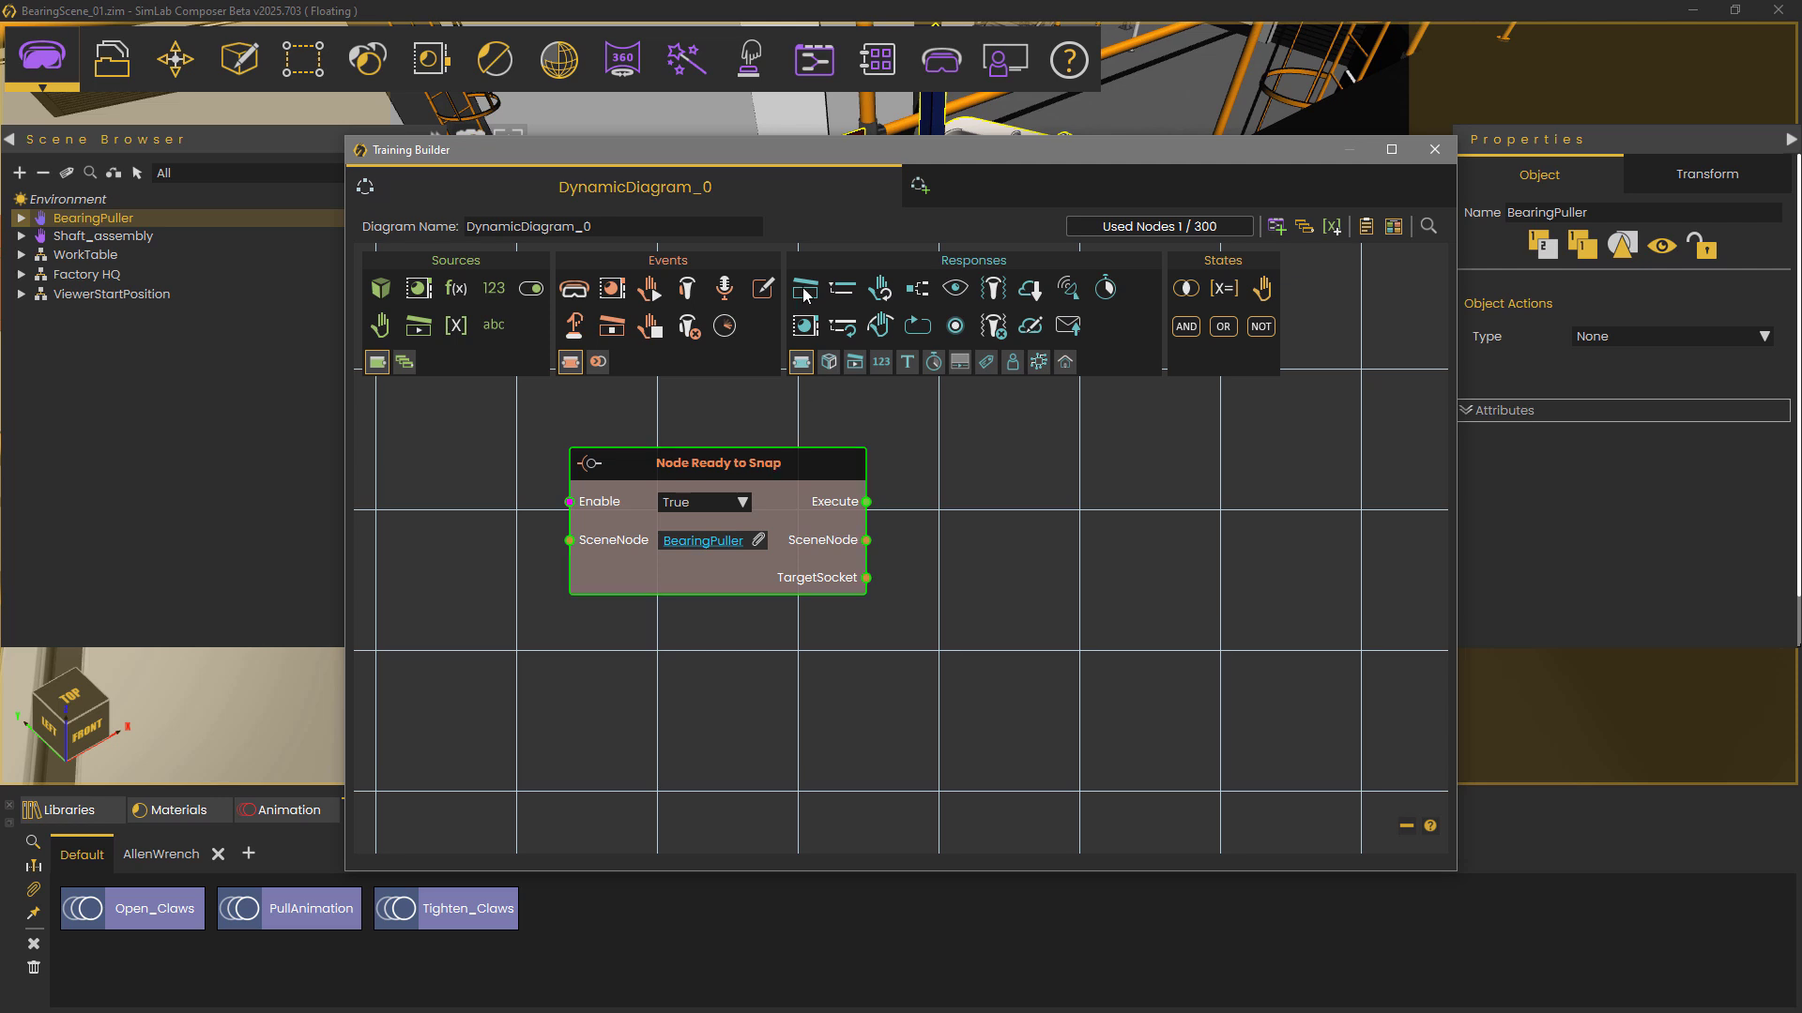
Add a Play Animation Sequence response for Open_Claws and connect the Node Ready to Snap event's Execute output to it.
{"action": "left_click_drag", "start_coordinate": [954, 449], "coordinate": [1017, 451]}
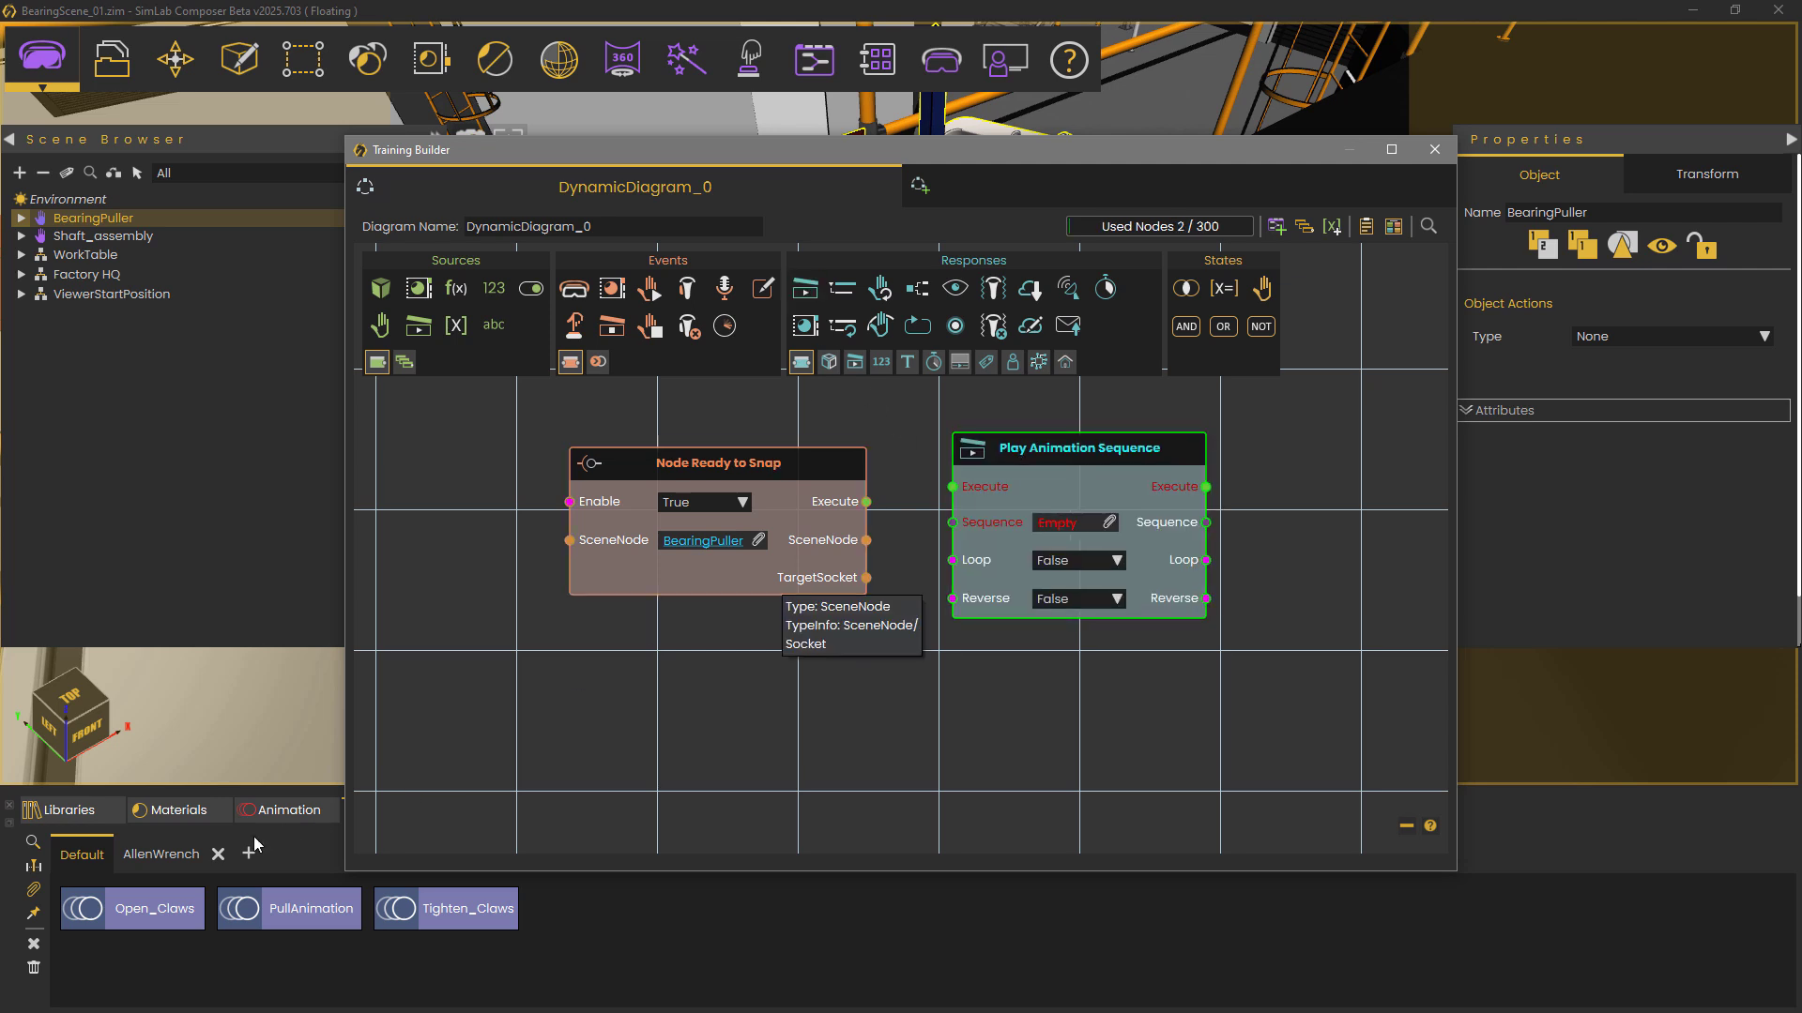
{"action": "left_click", "coordinate": [177, 914]}
{"action": "left_click", "coordinate": [161, 916]}
{"action": "left_click_drag", "start_coordinate": [172, 916], "coordinate": [1112, 524]}
{"action": "left_click_drag", "start_coordinate": [864, 505], "coordinate": [850, 447]}
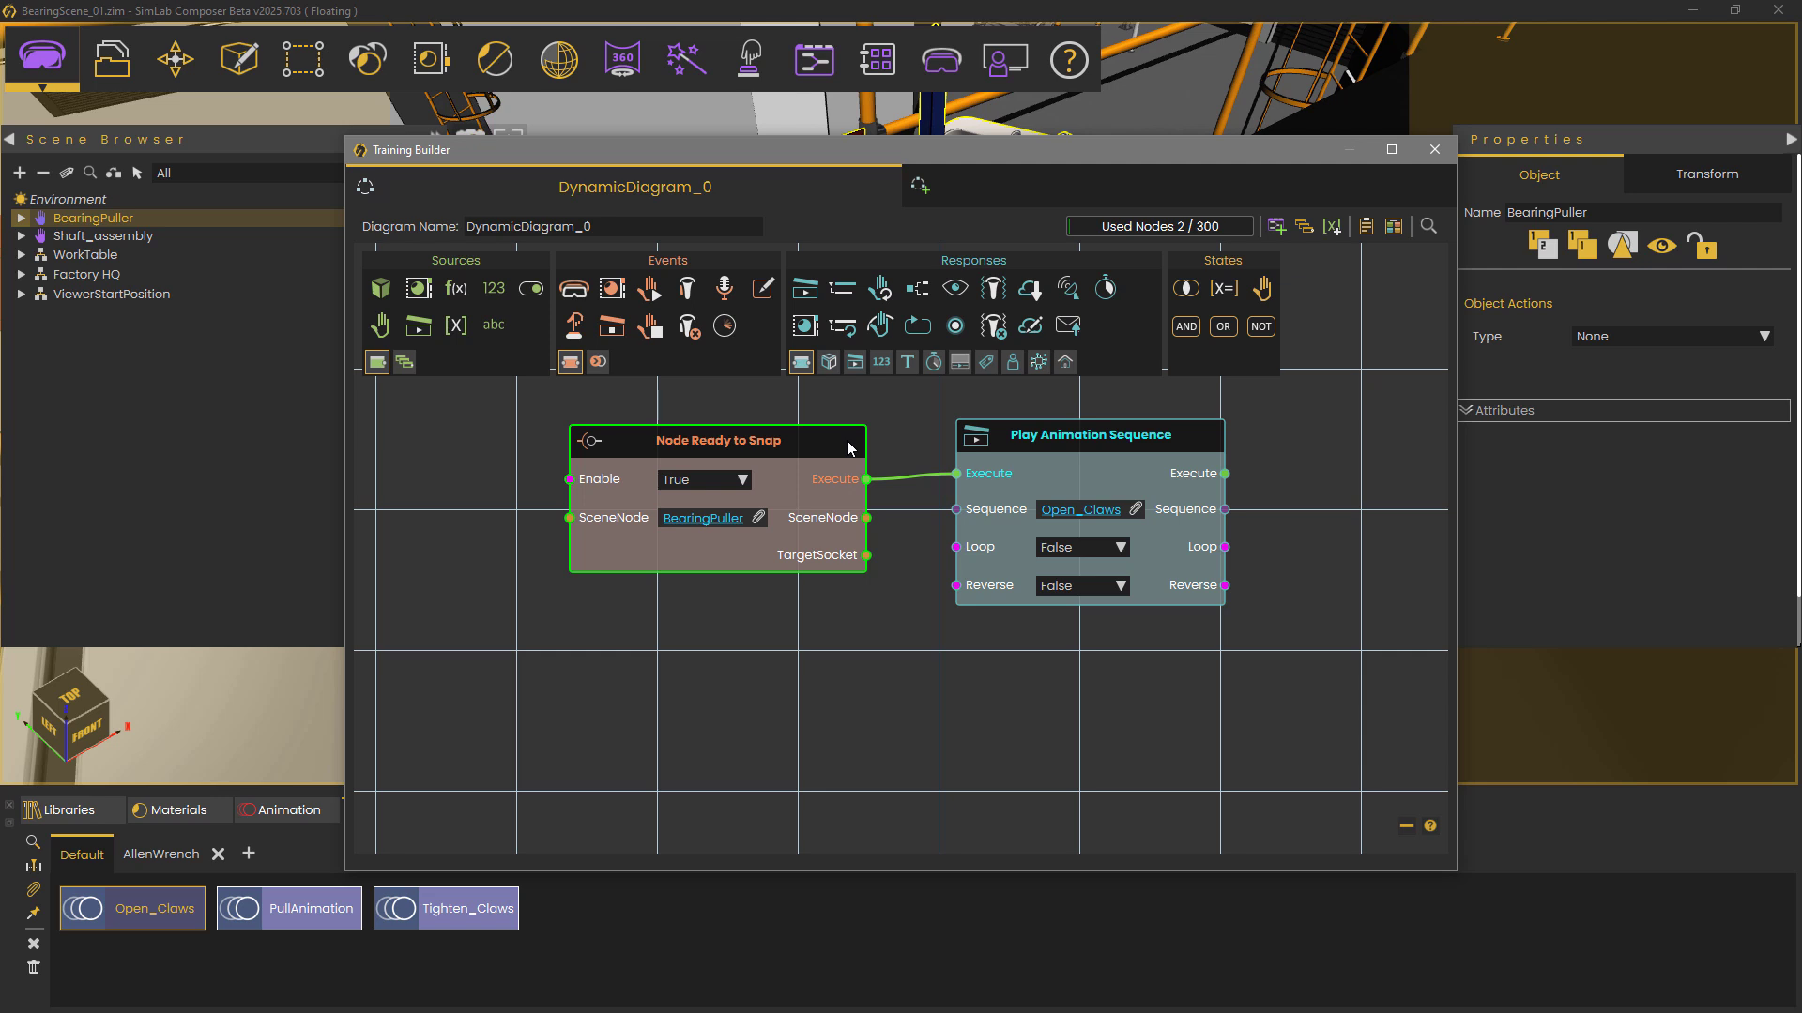
Add a Snapped event below the Node Ready to Snap node and assign BearingPuller as its scene node.
{"action": "right_click", "coordinate": [791, 656]}
{"action": "mouse_move", "coordinate": [873, 697]}
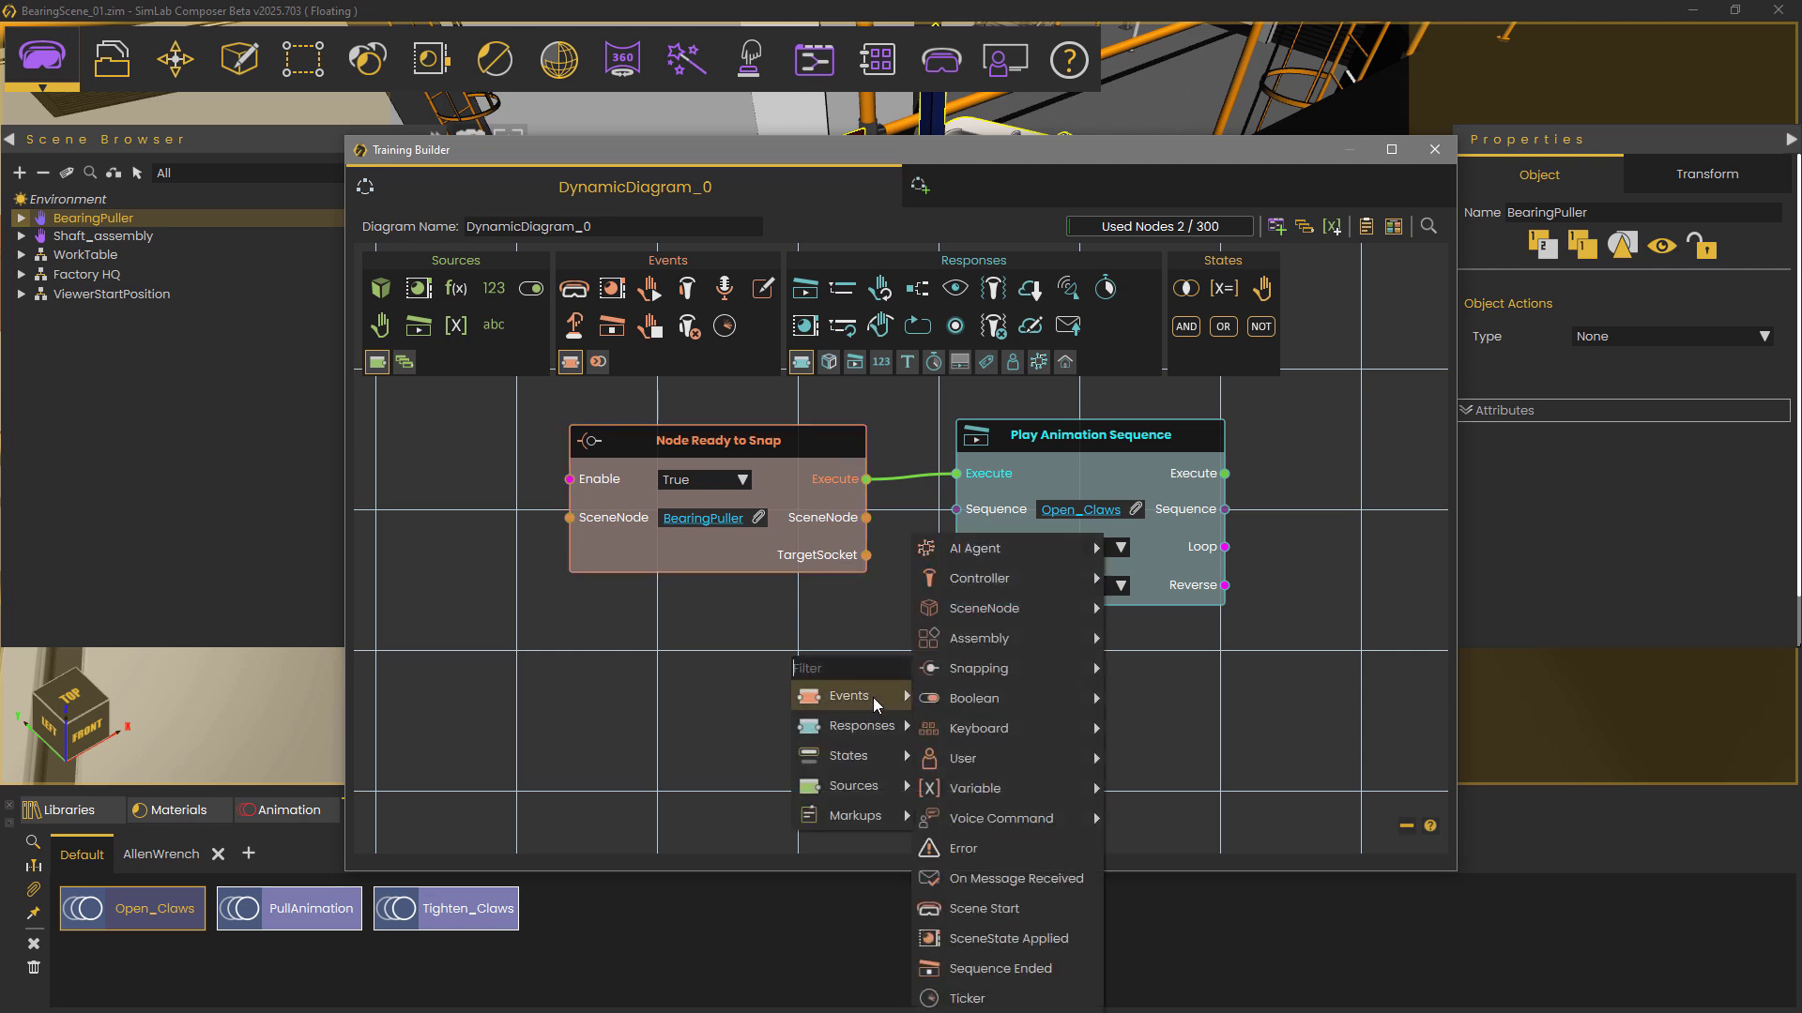
{"action": "mouse_move", "coordinate": [1007, 671]}
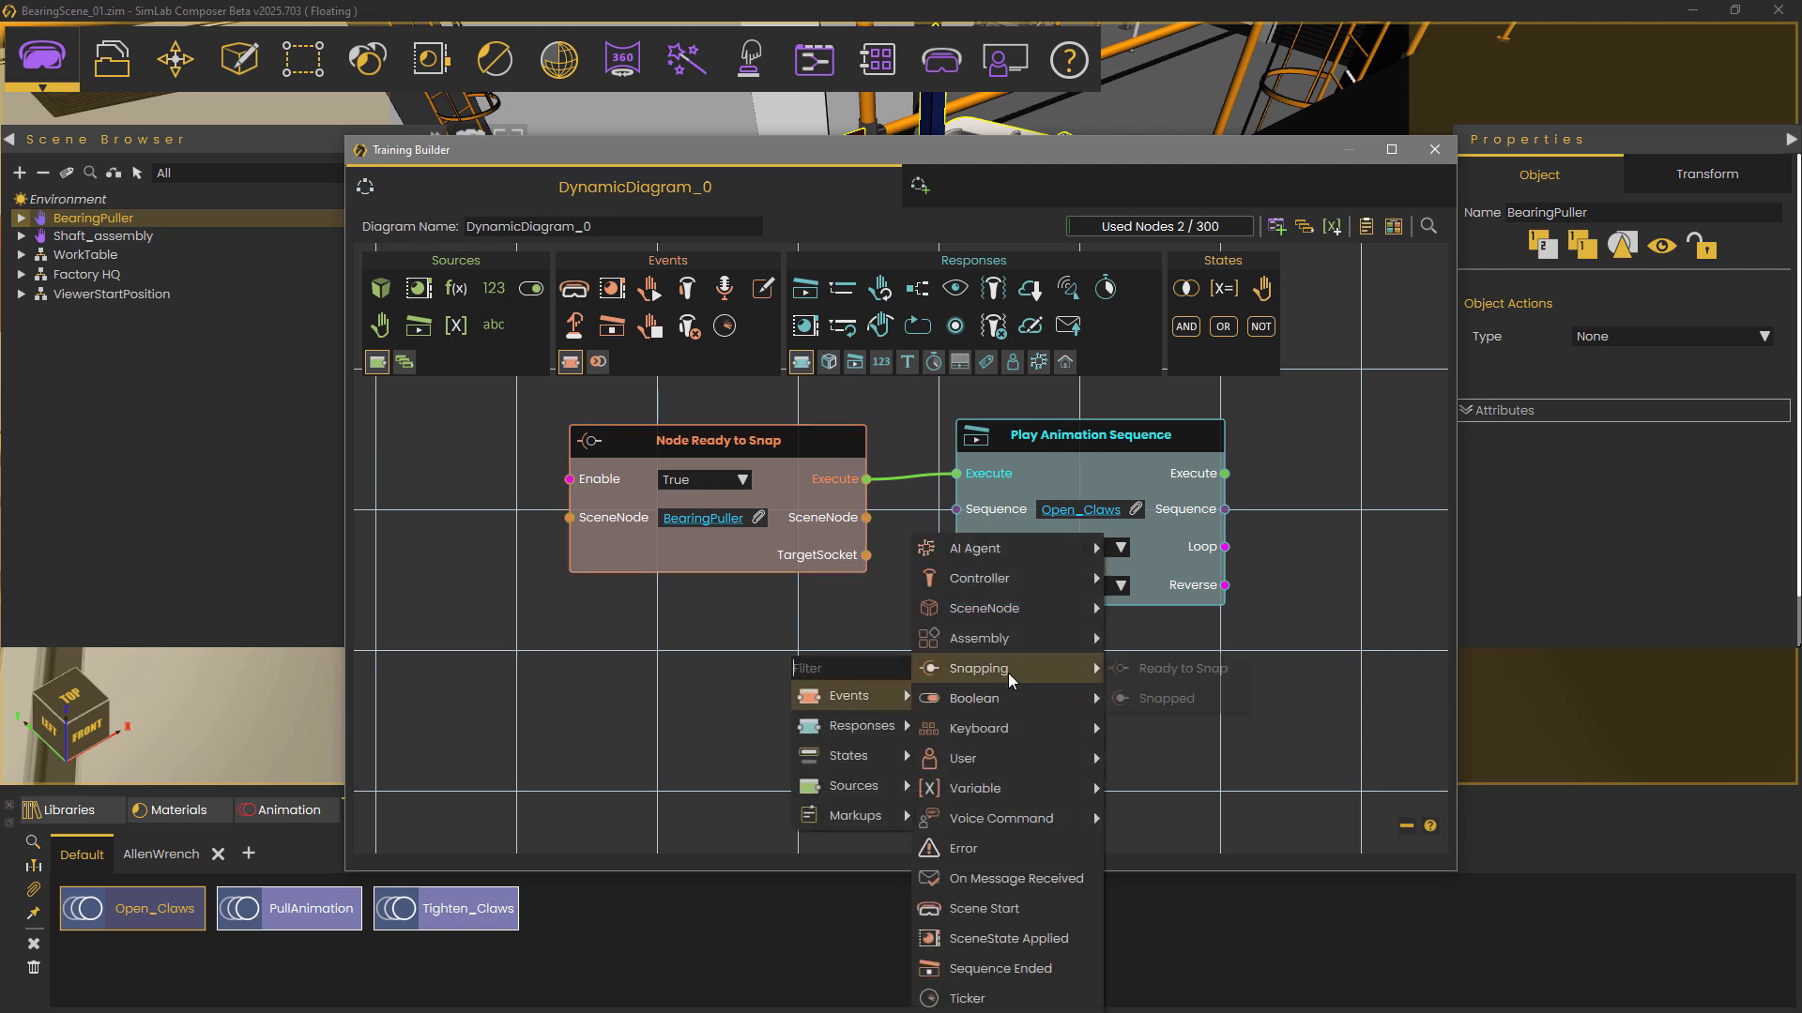
{"action": "left_click", "coordinate": [1130, 695]}
{"action": "left_click_drag", "start_coordinate": [932, 668], "coordinate": [706, 663]}
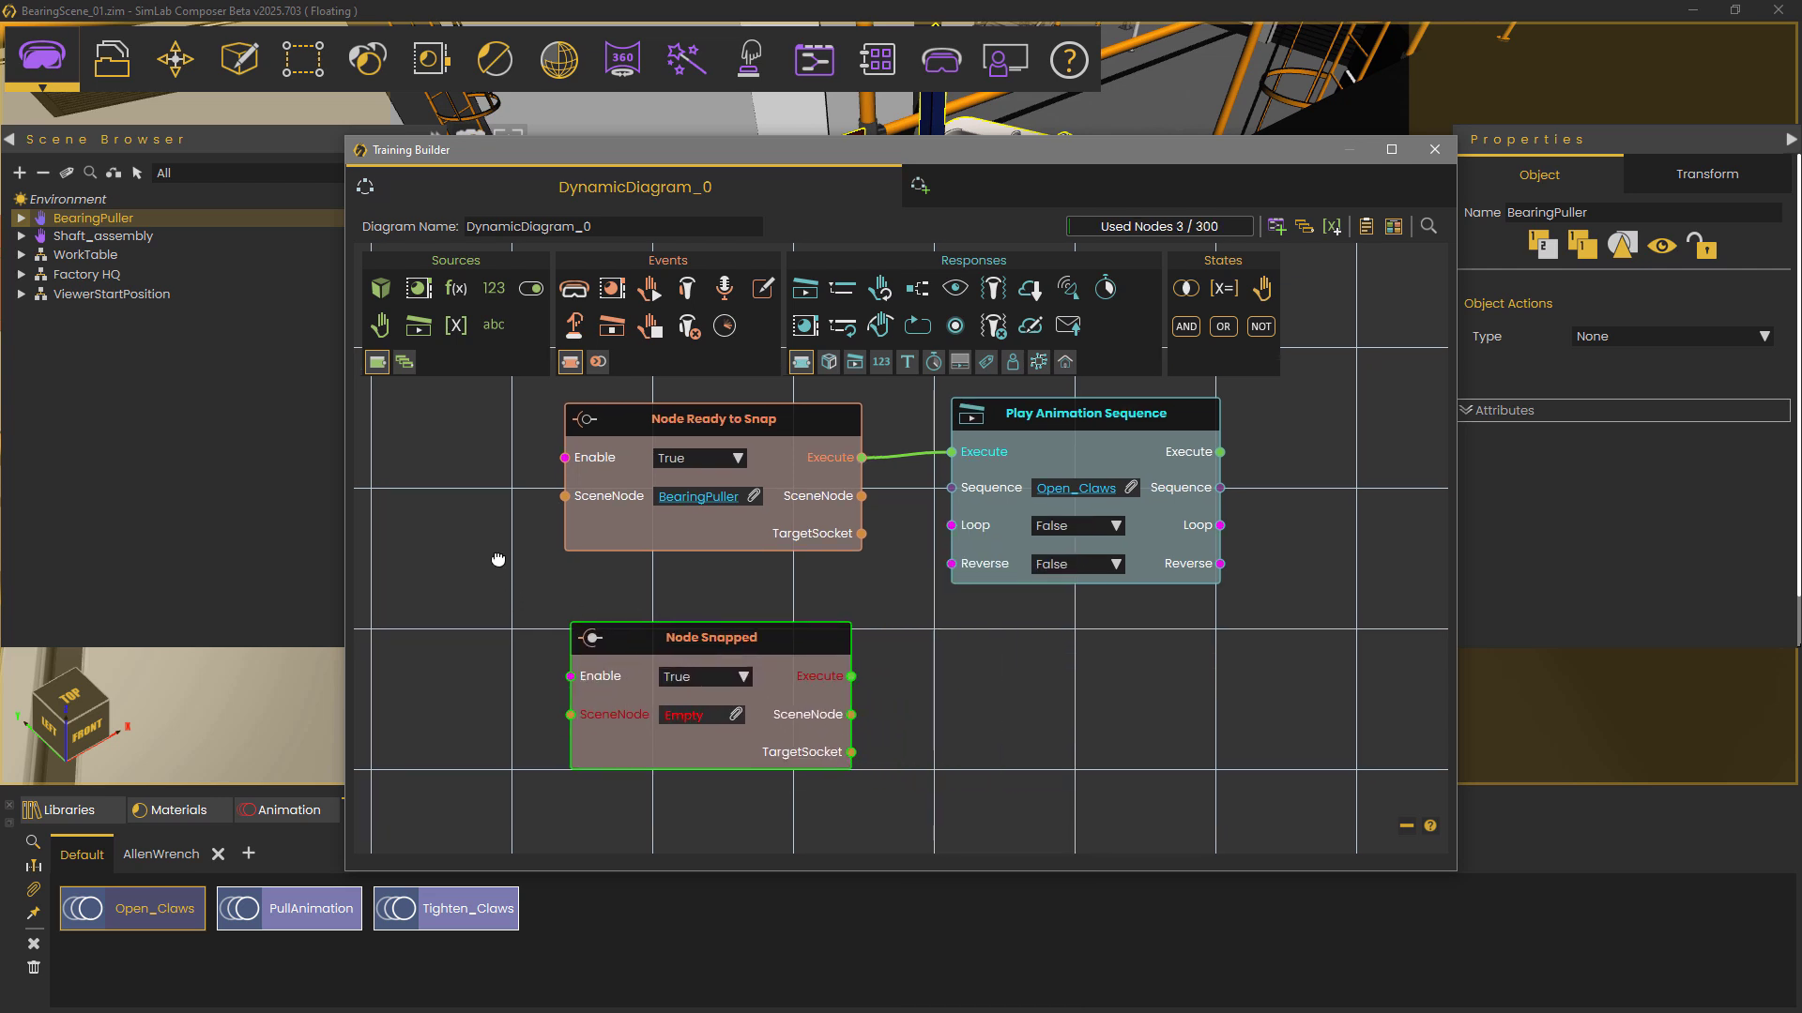
{"action": "left_click", "coordinate": [741, 670]}
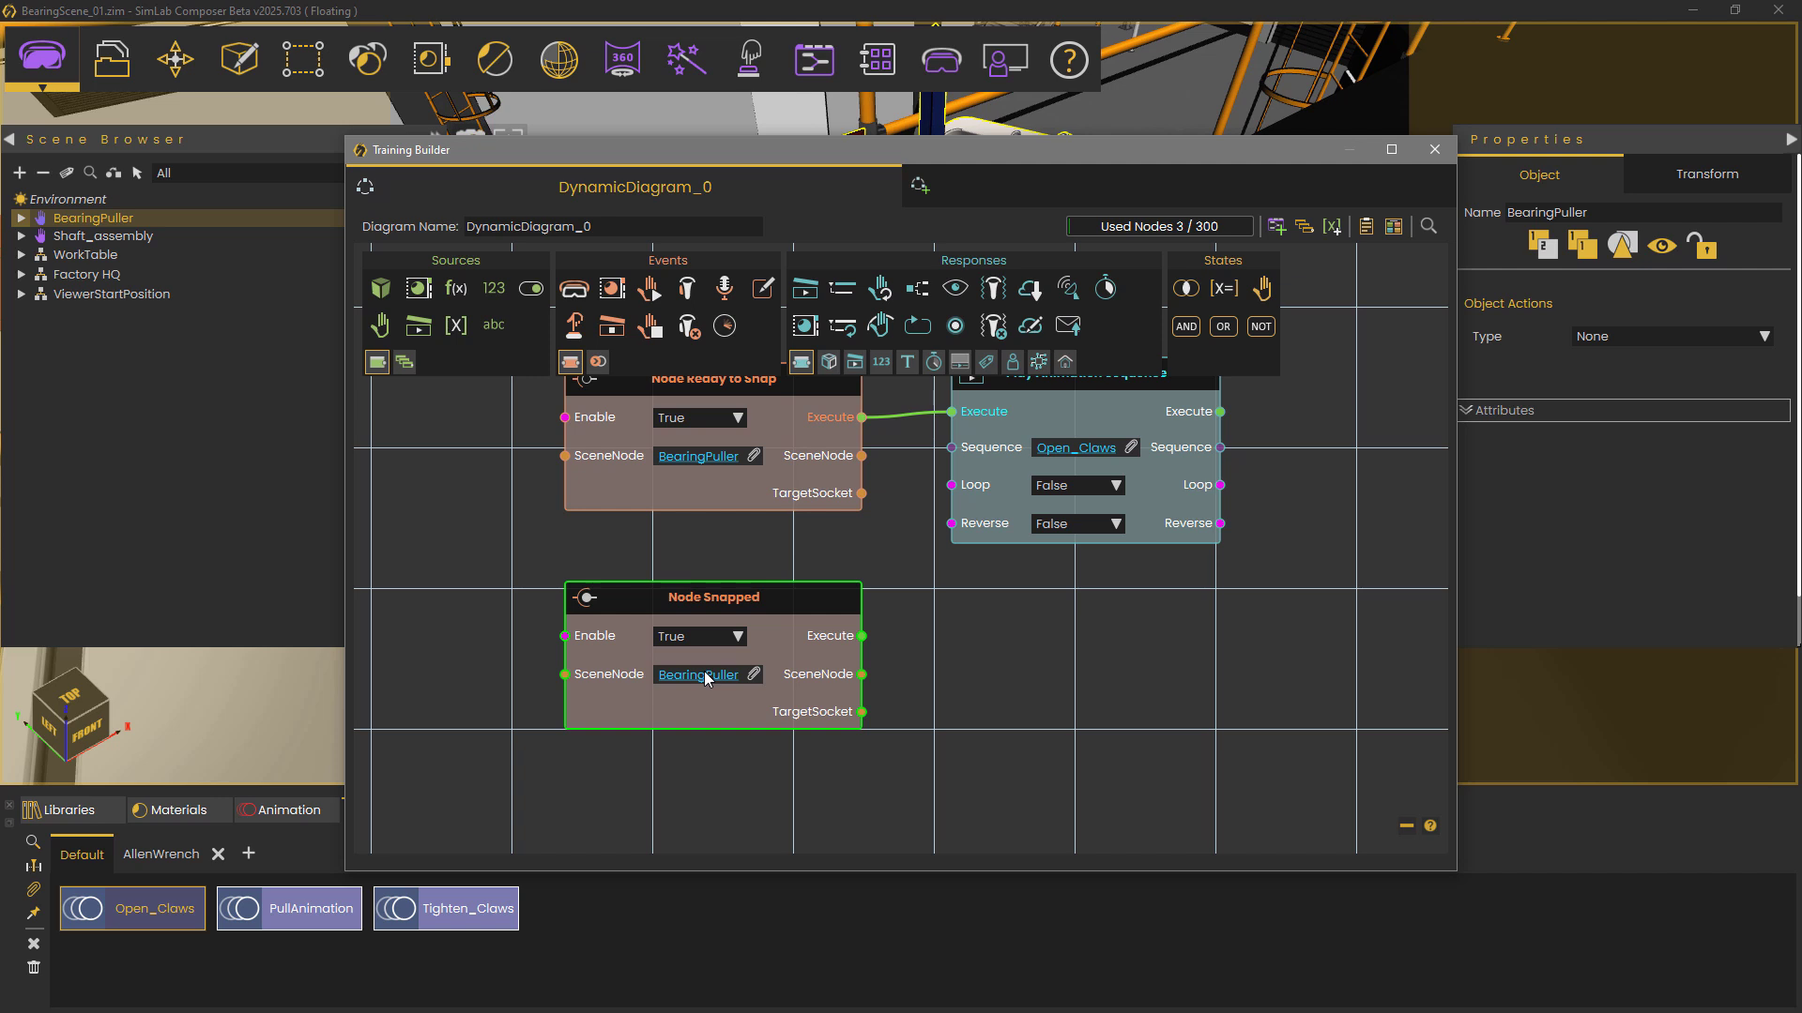
Add a Play Animation Sequence response for Tighten_Claws and connect the Node Snapped event's Execute output to it.
{"action": "left_click", "coordinate": [480, 910]}
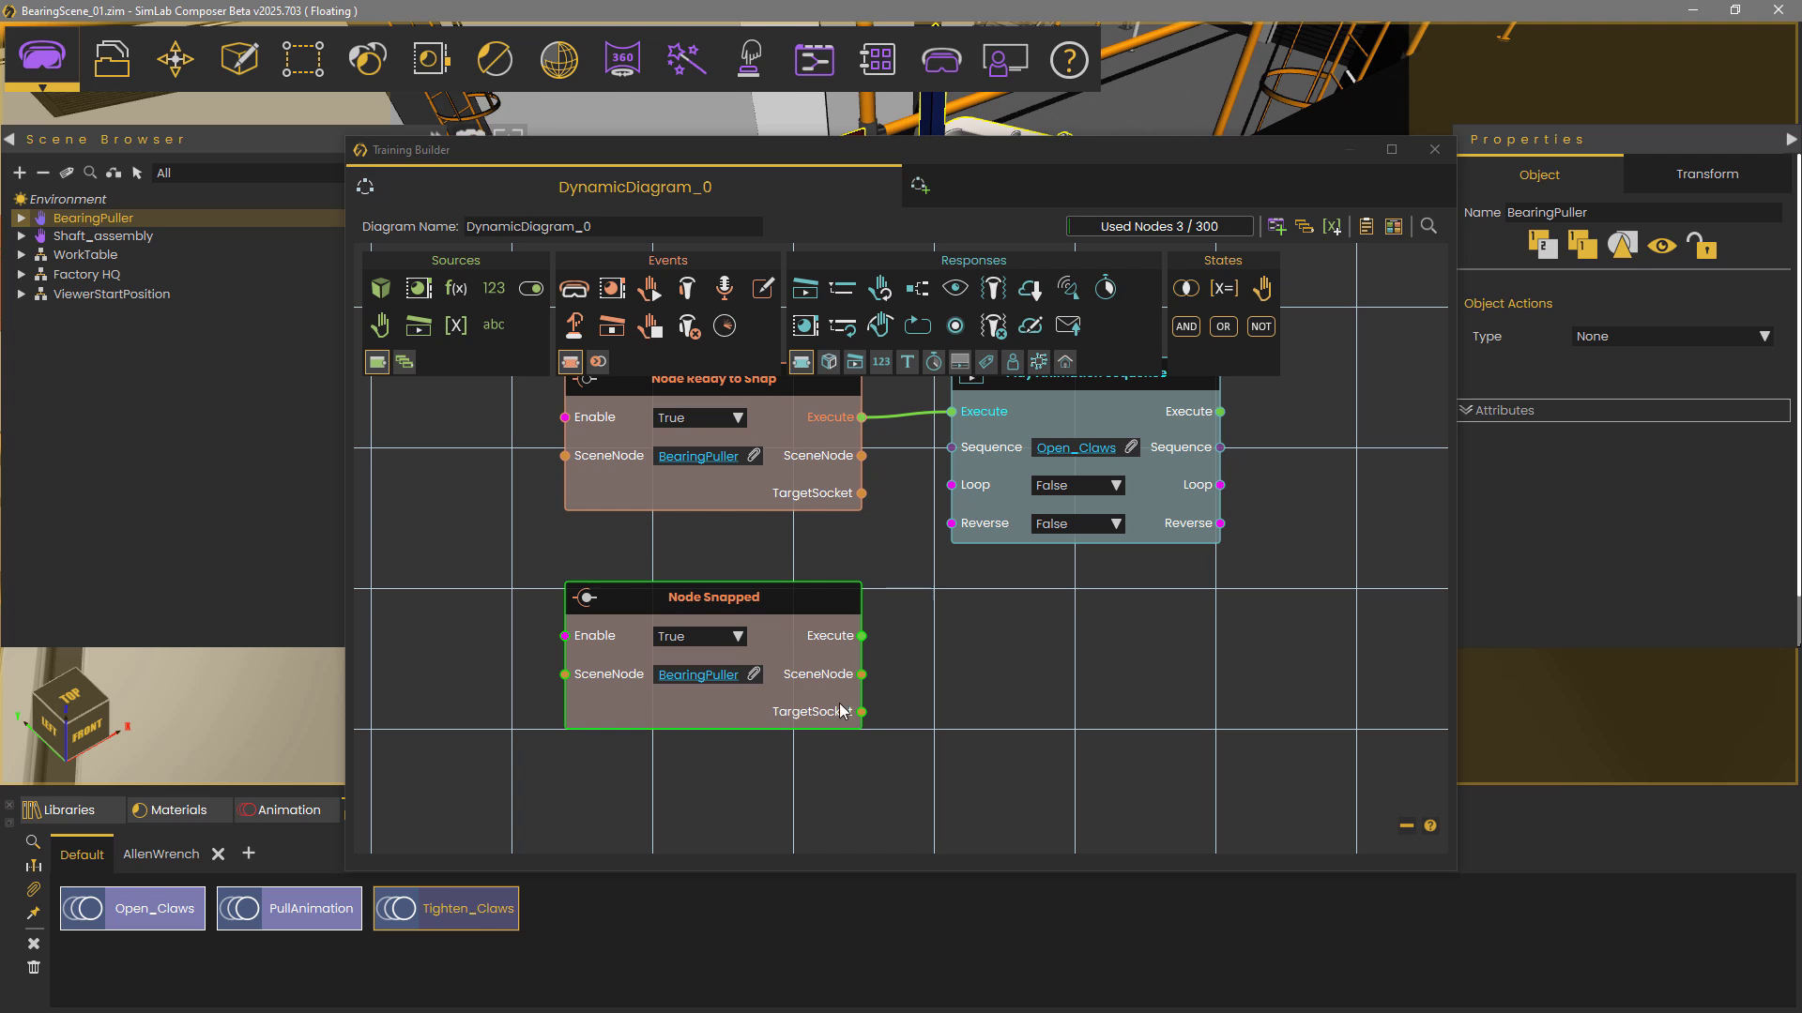
{"action": "left_click_drag", "start_coordinate": [993, 631], "coordinate": [1045, 607]}
{"action": "left_click", "coordinate": [1147, 713]}
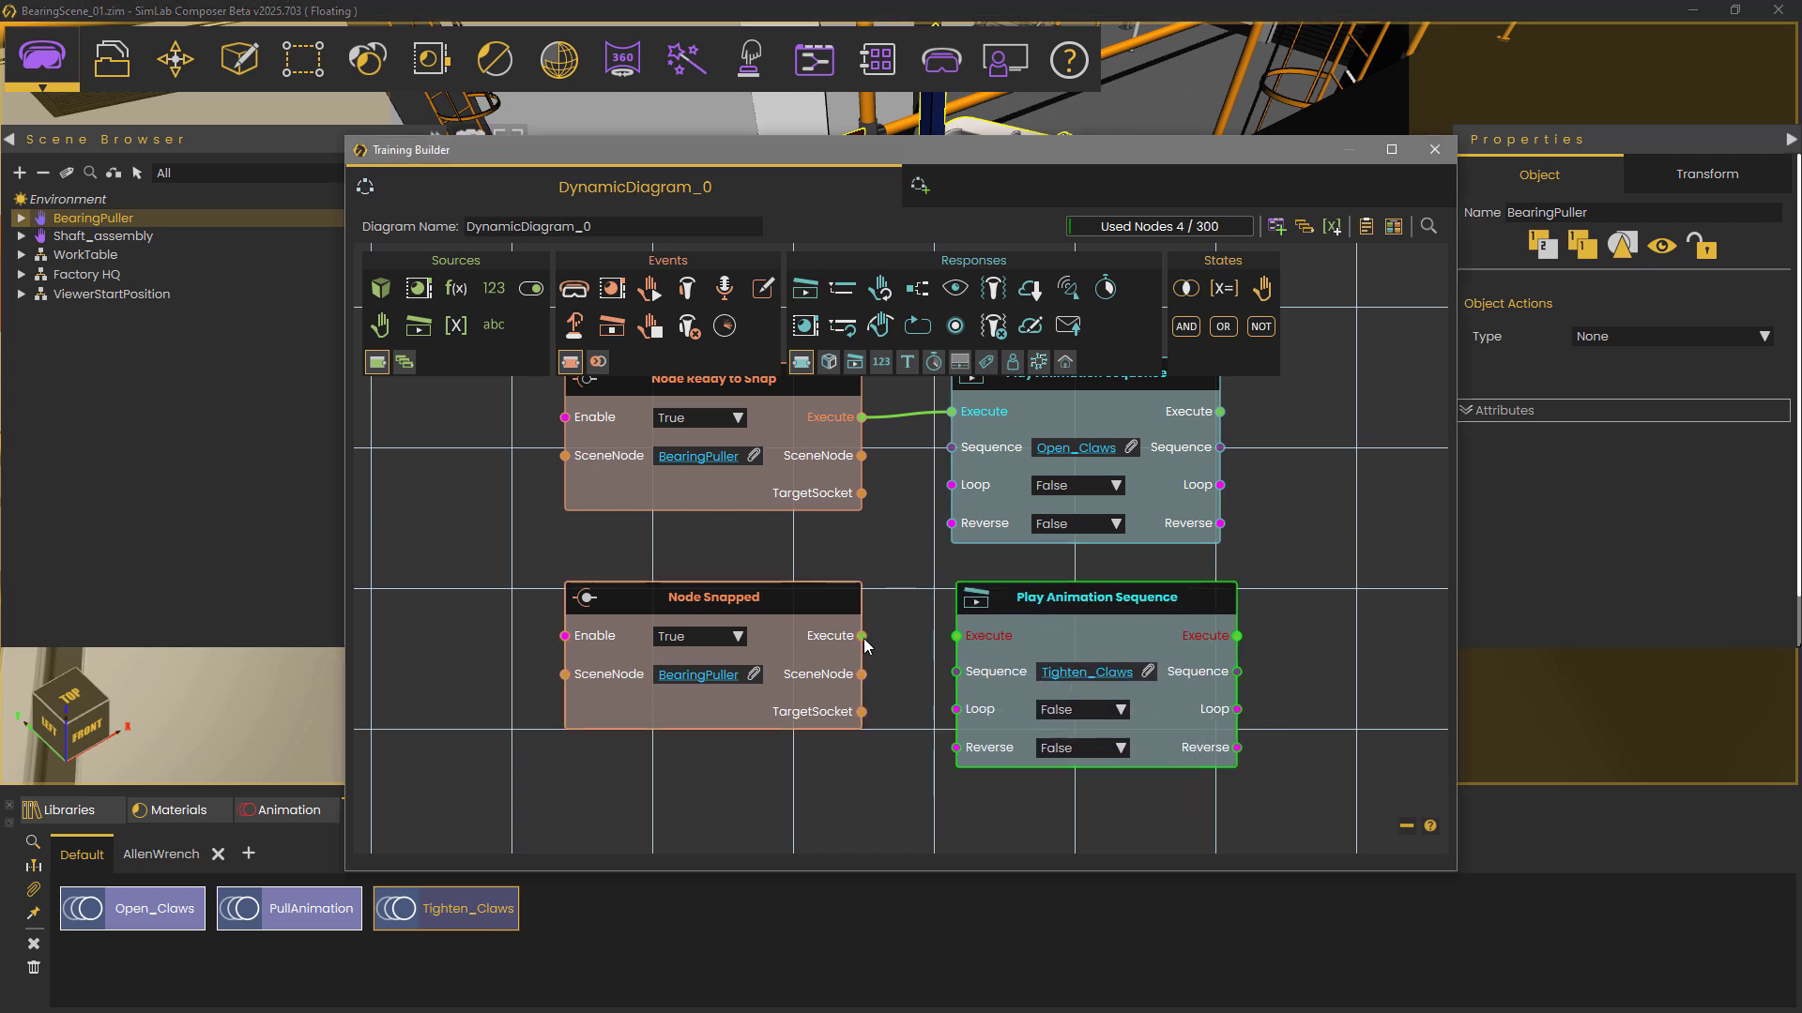
{"action": "left_click_drag", "start_coordinate": [862, 635], "coordinate": [959, 637]}
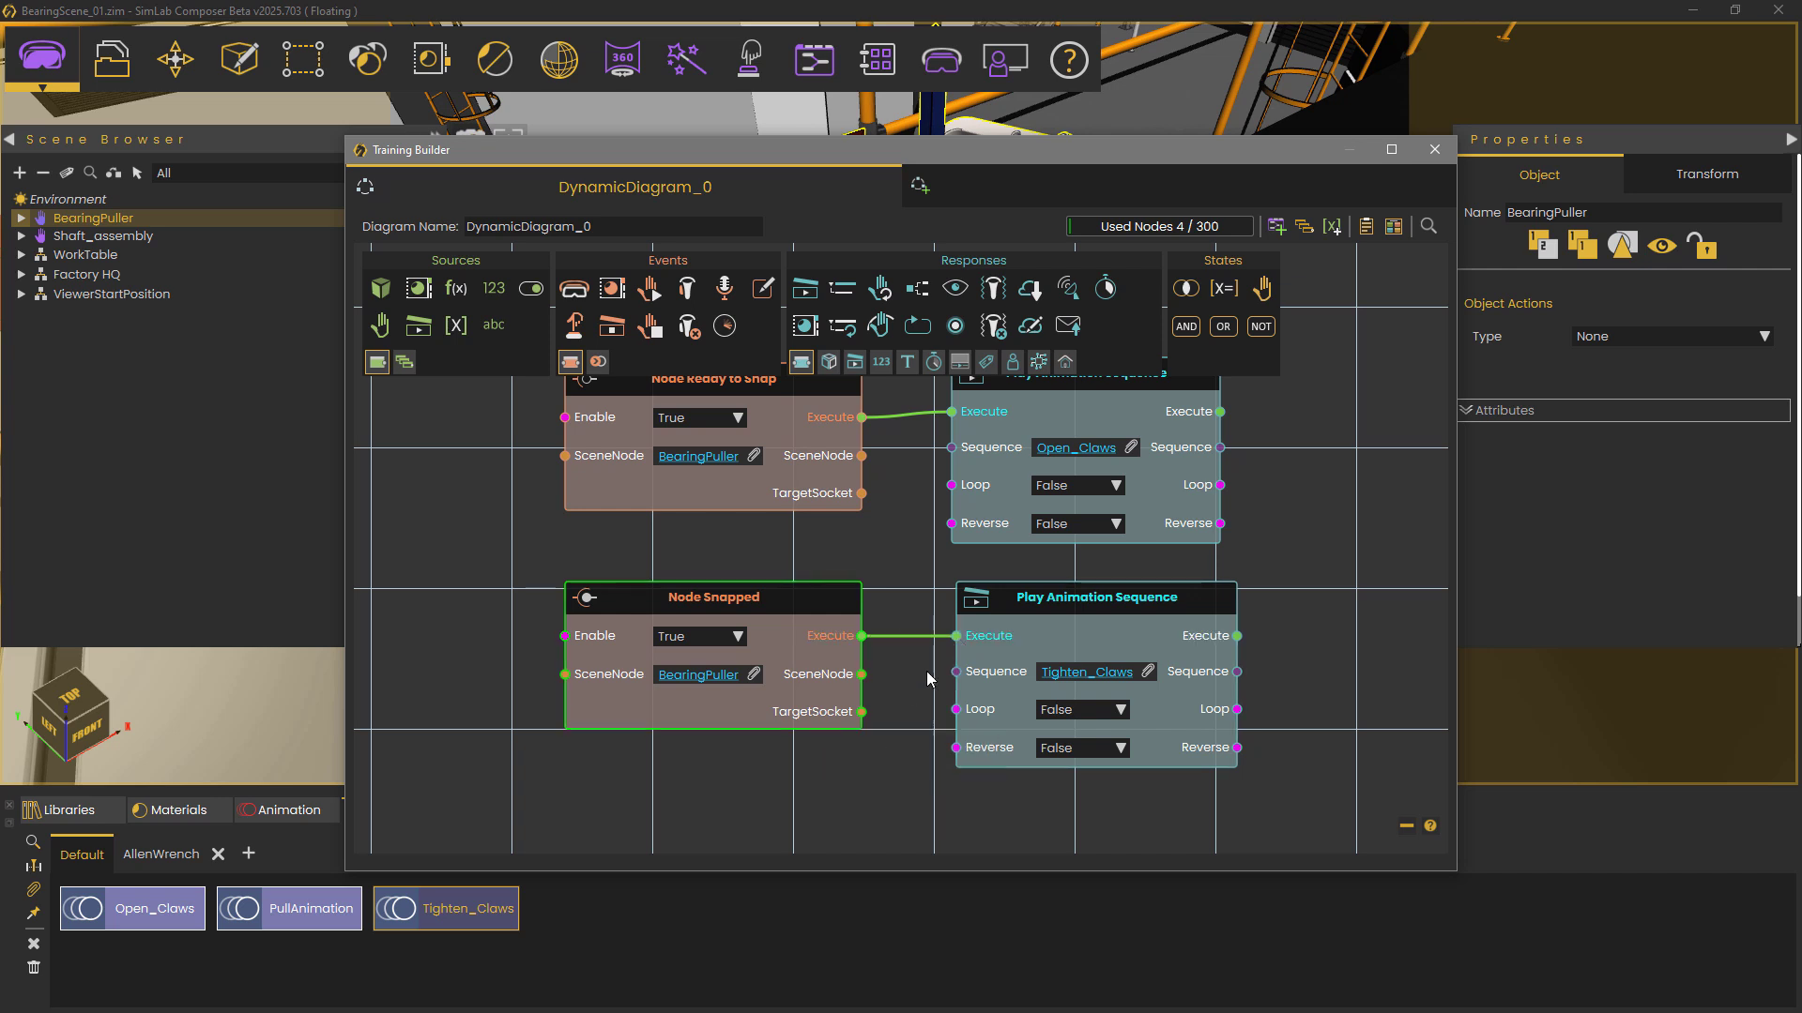
Add a Sequence Ended event below the Node Snapped node and assign Tighten_Claws as its sequence.
{"action": "middle_click_drag", "start_coordinate": [884, 738], "coordinate": [906, 650]}
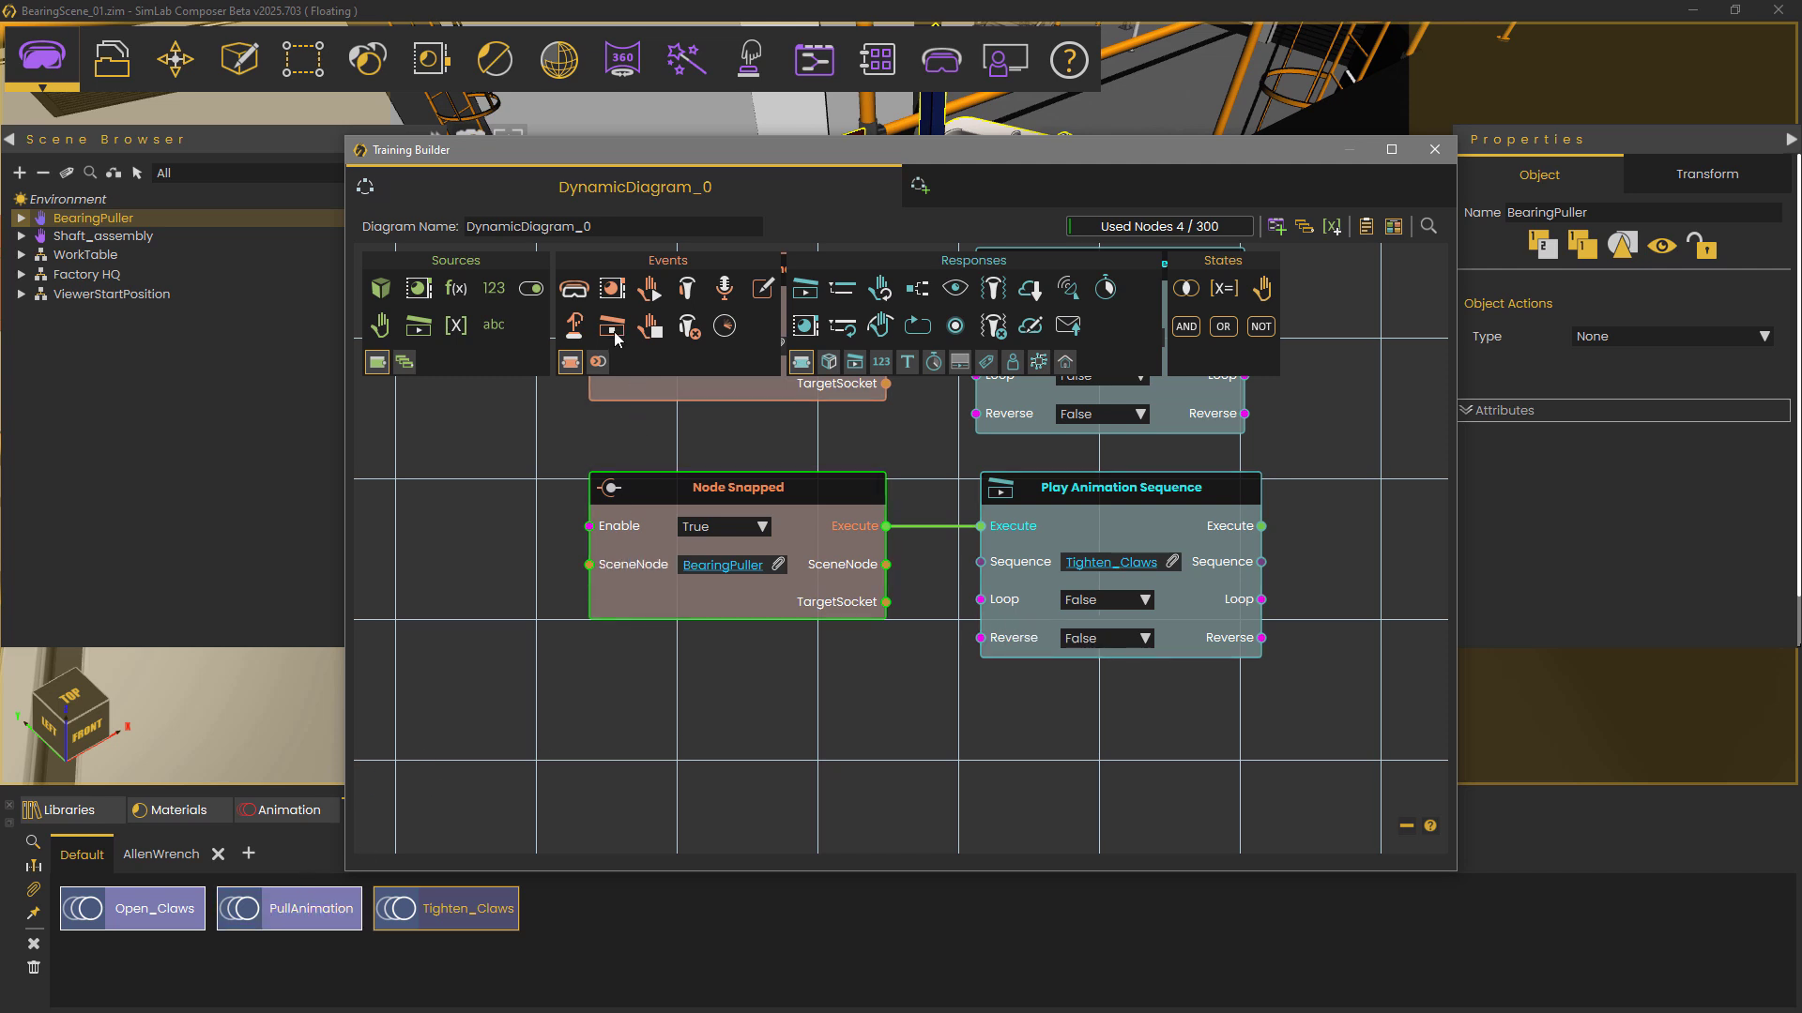
{"action": "left_click_drag", "start_coordinate": [615, 338], "coordinate": [689, 718]}
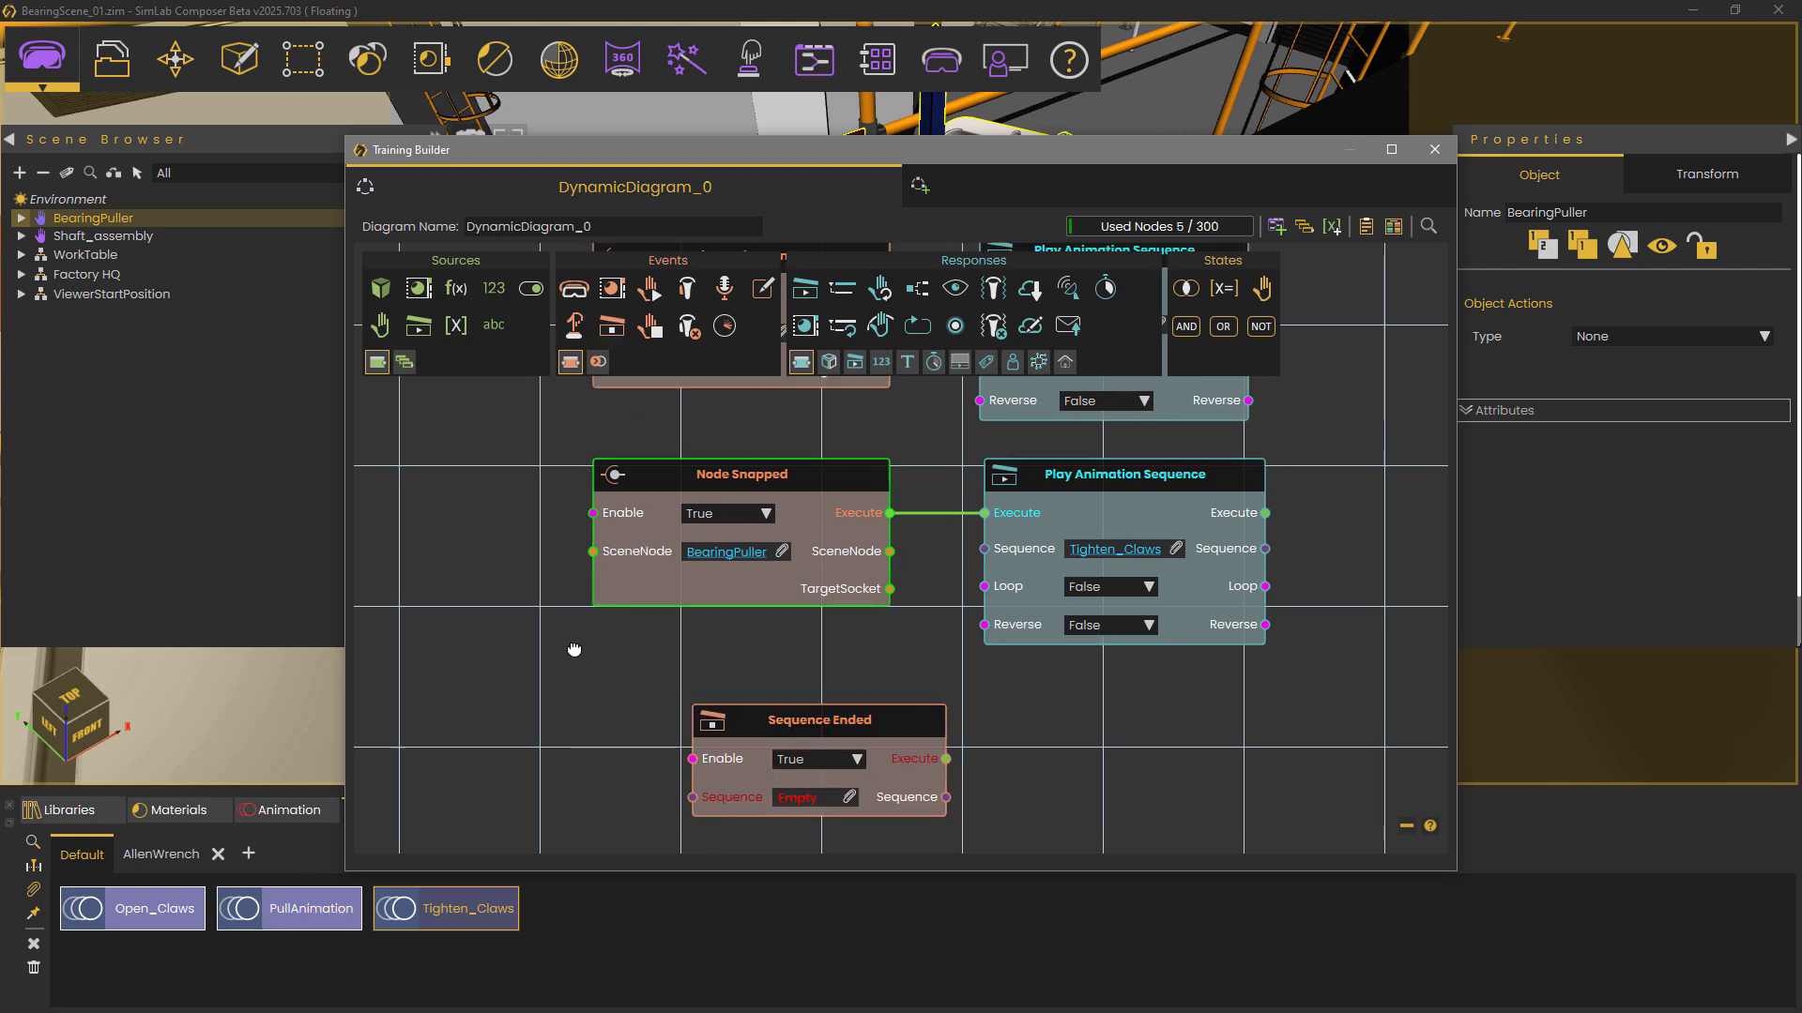
{"action": "left_click_drag", "start_coordinate": [902, 693], "coordinate": [804, 664]}
{"action": "left_click", "coordinate": [776, 731]}
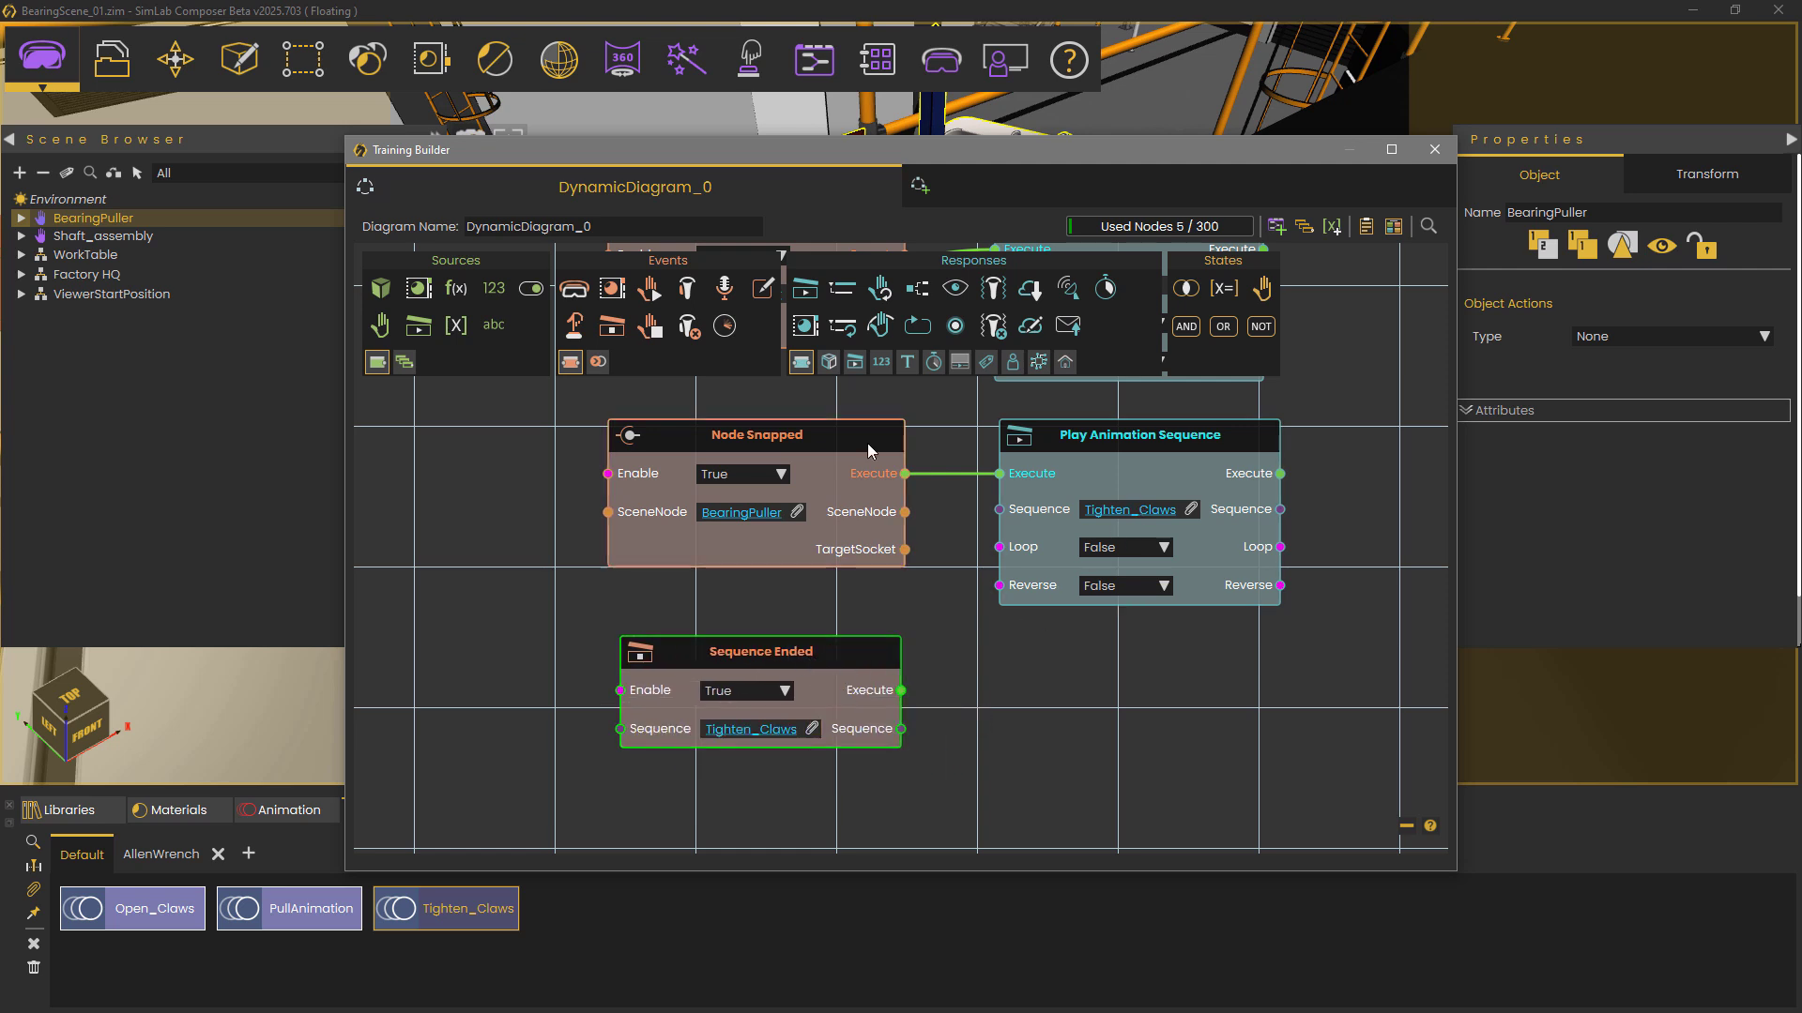
Add a Play Animation Sequence response for PullAnimation, link it to the Sequence Ended event, and move the Training Builder window off the scene.
{"action": "left_click_drag", "start_coordinate": [804, 288], "coordinate": [1081, 665]}
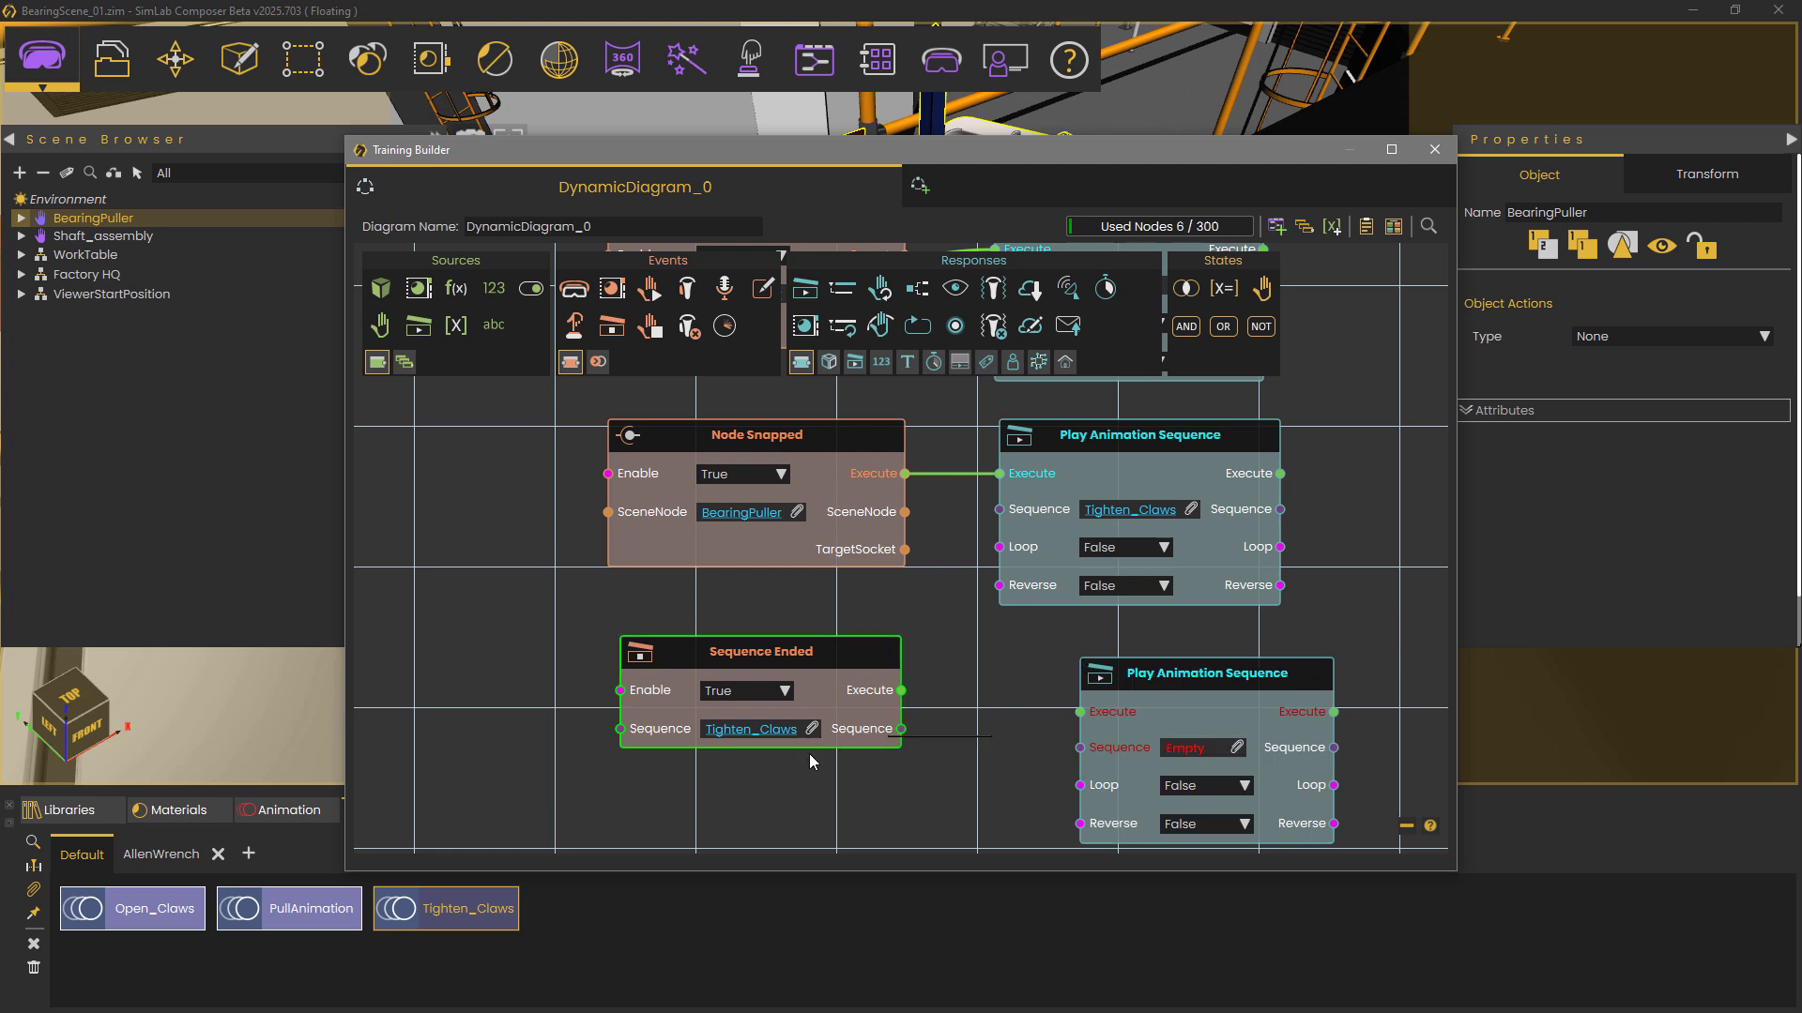
{"action": "left_click", "coordinate": [332, 912]}
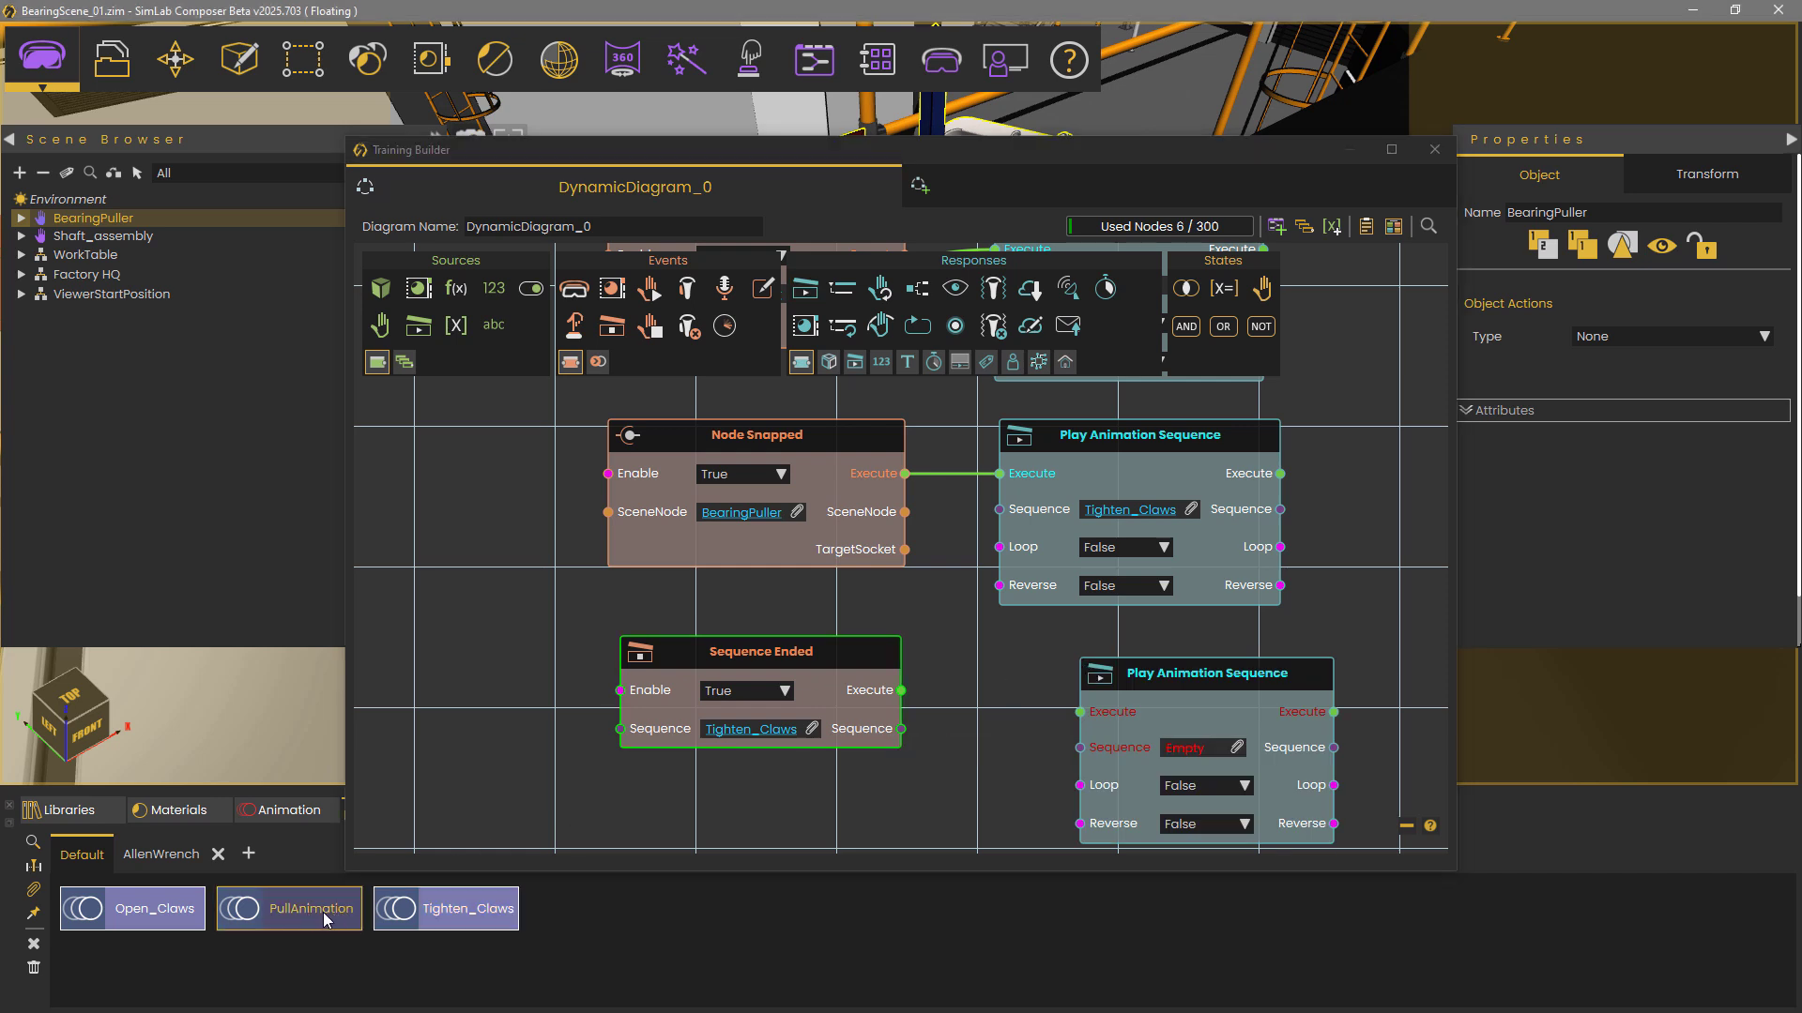
{"action": "left_click", "coordinate": [1237, 751]}
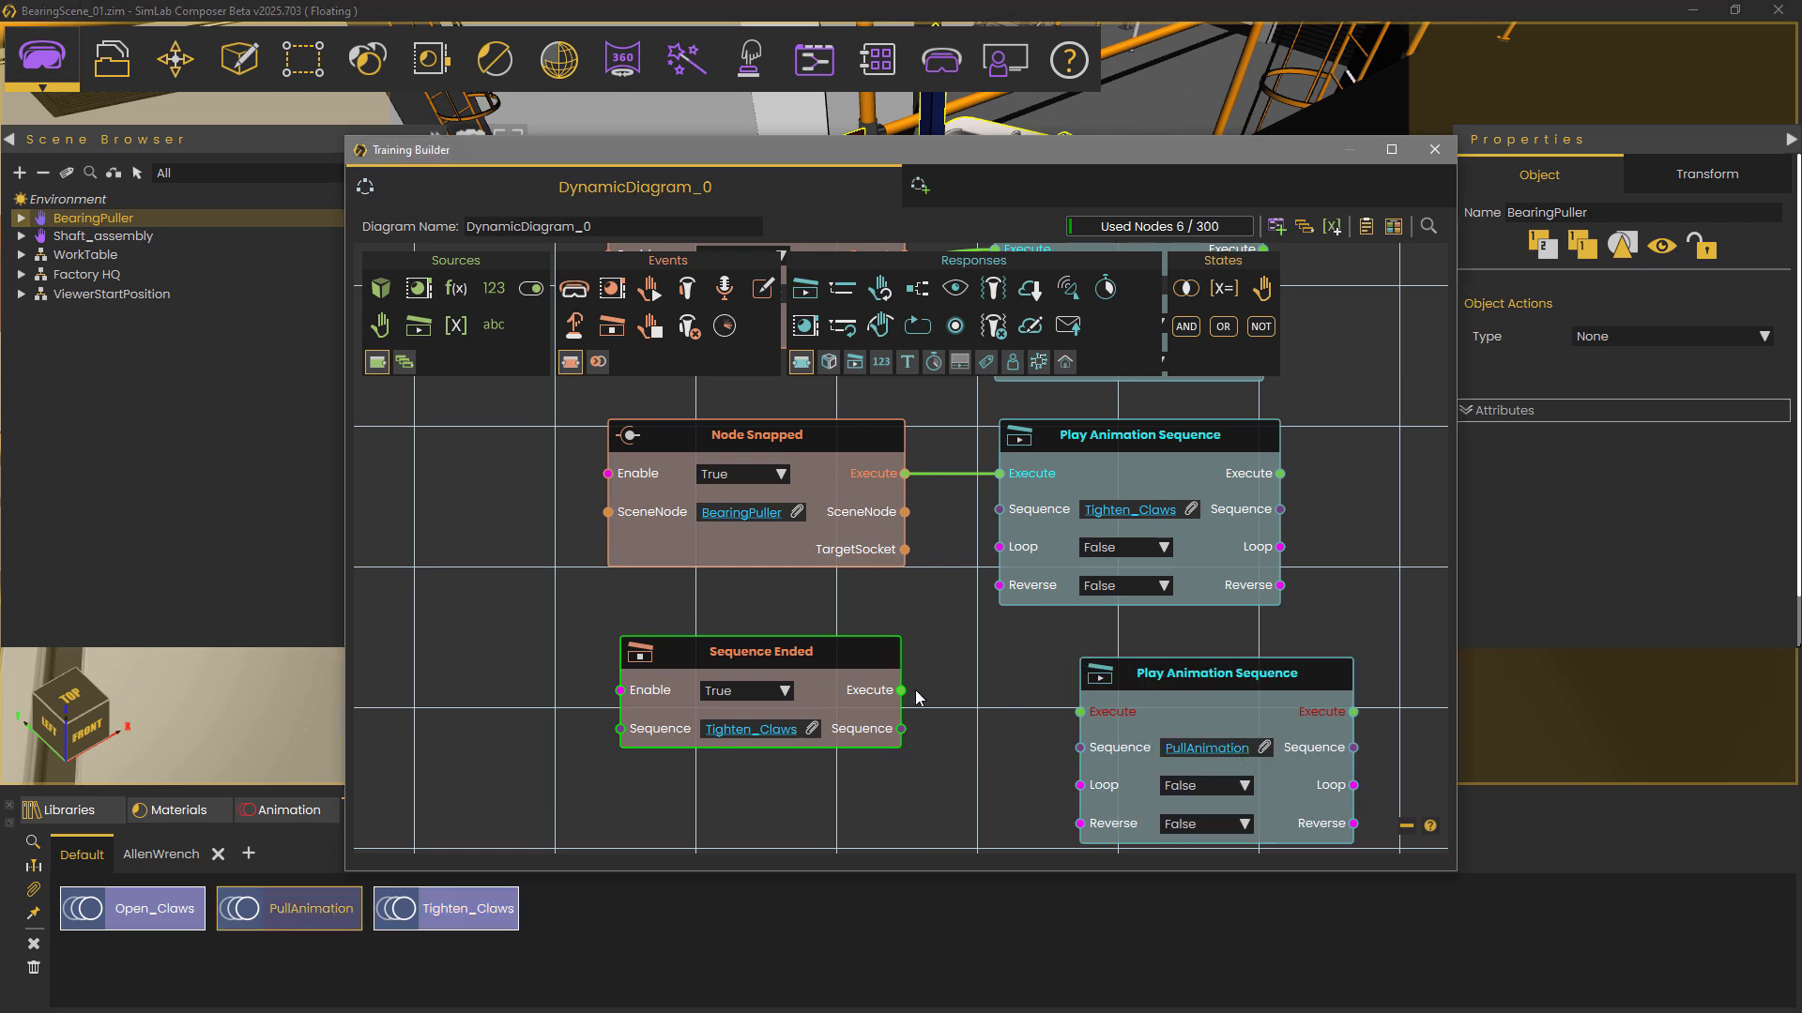
{"action": "left_click_drag", "start_coordinate": [1071, 713], "coordinate": [1077, 652]}
{"action": "left_click_drag", "start_coordinate": [967, 156], "coordinate": [996, 680]}
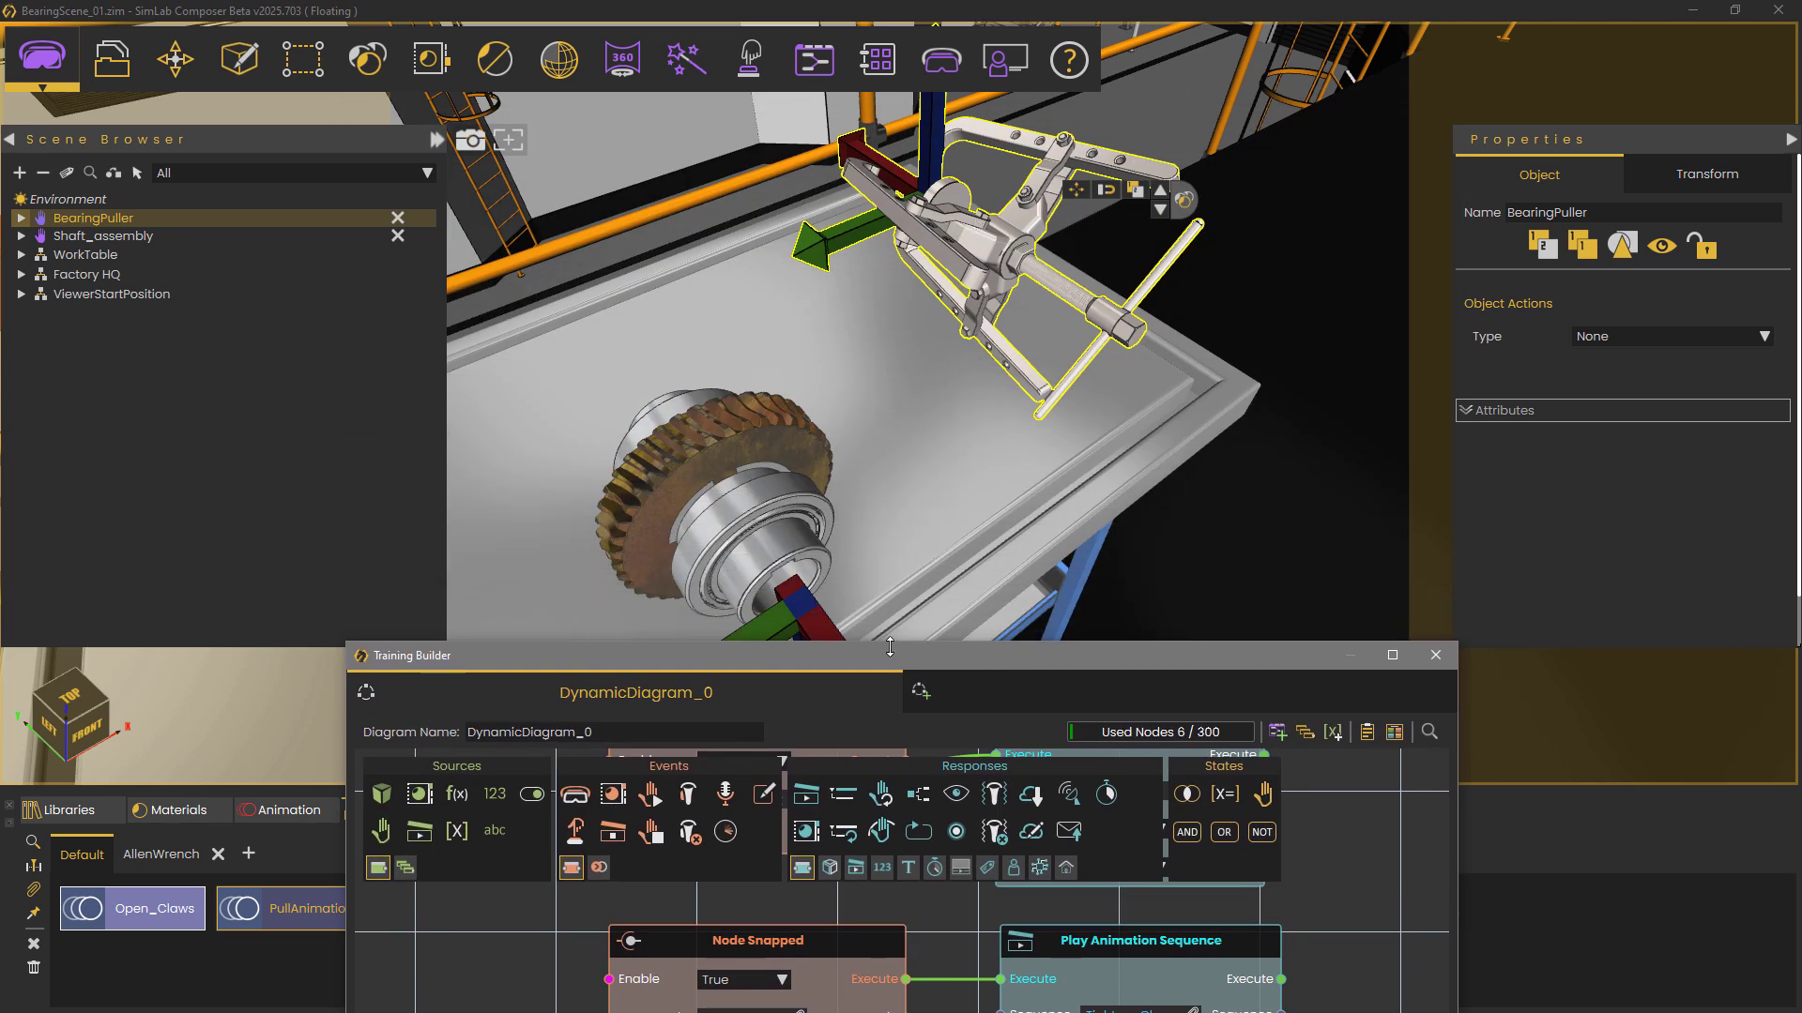
Examine the front bearing in the shaft assembly and the Yoke-1 and LegBase2 parts under the bearing puller's Retractor.
{"action": "left_click_drag", "start_coordinate": [890, 648], "coordinate": [946, 726]}
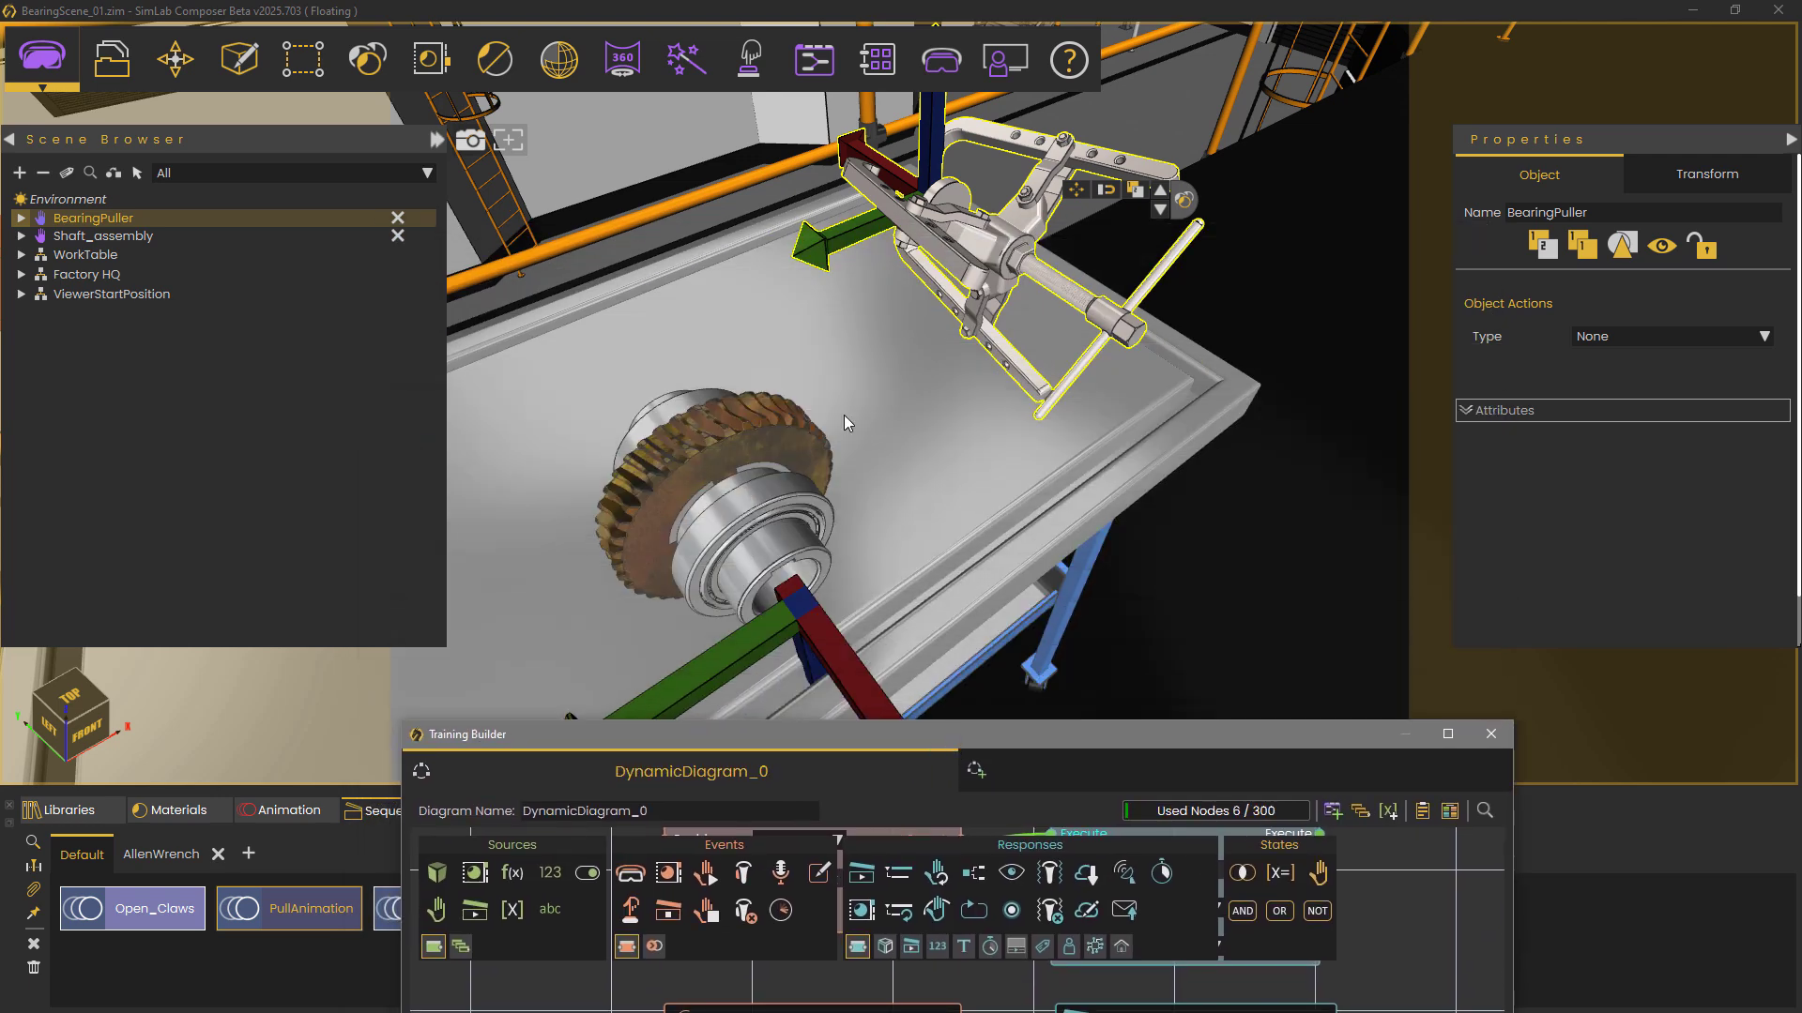
{"action": "left_click_drag", "start_coordinate": [843, 416], "coordinate": [800, 499]}
{"action": "left_click", "coordinate": [740, 565]}
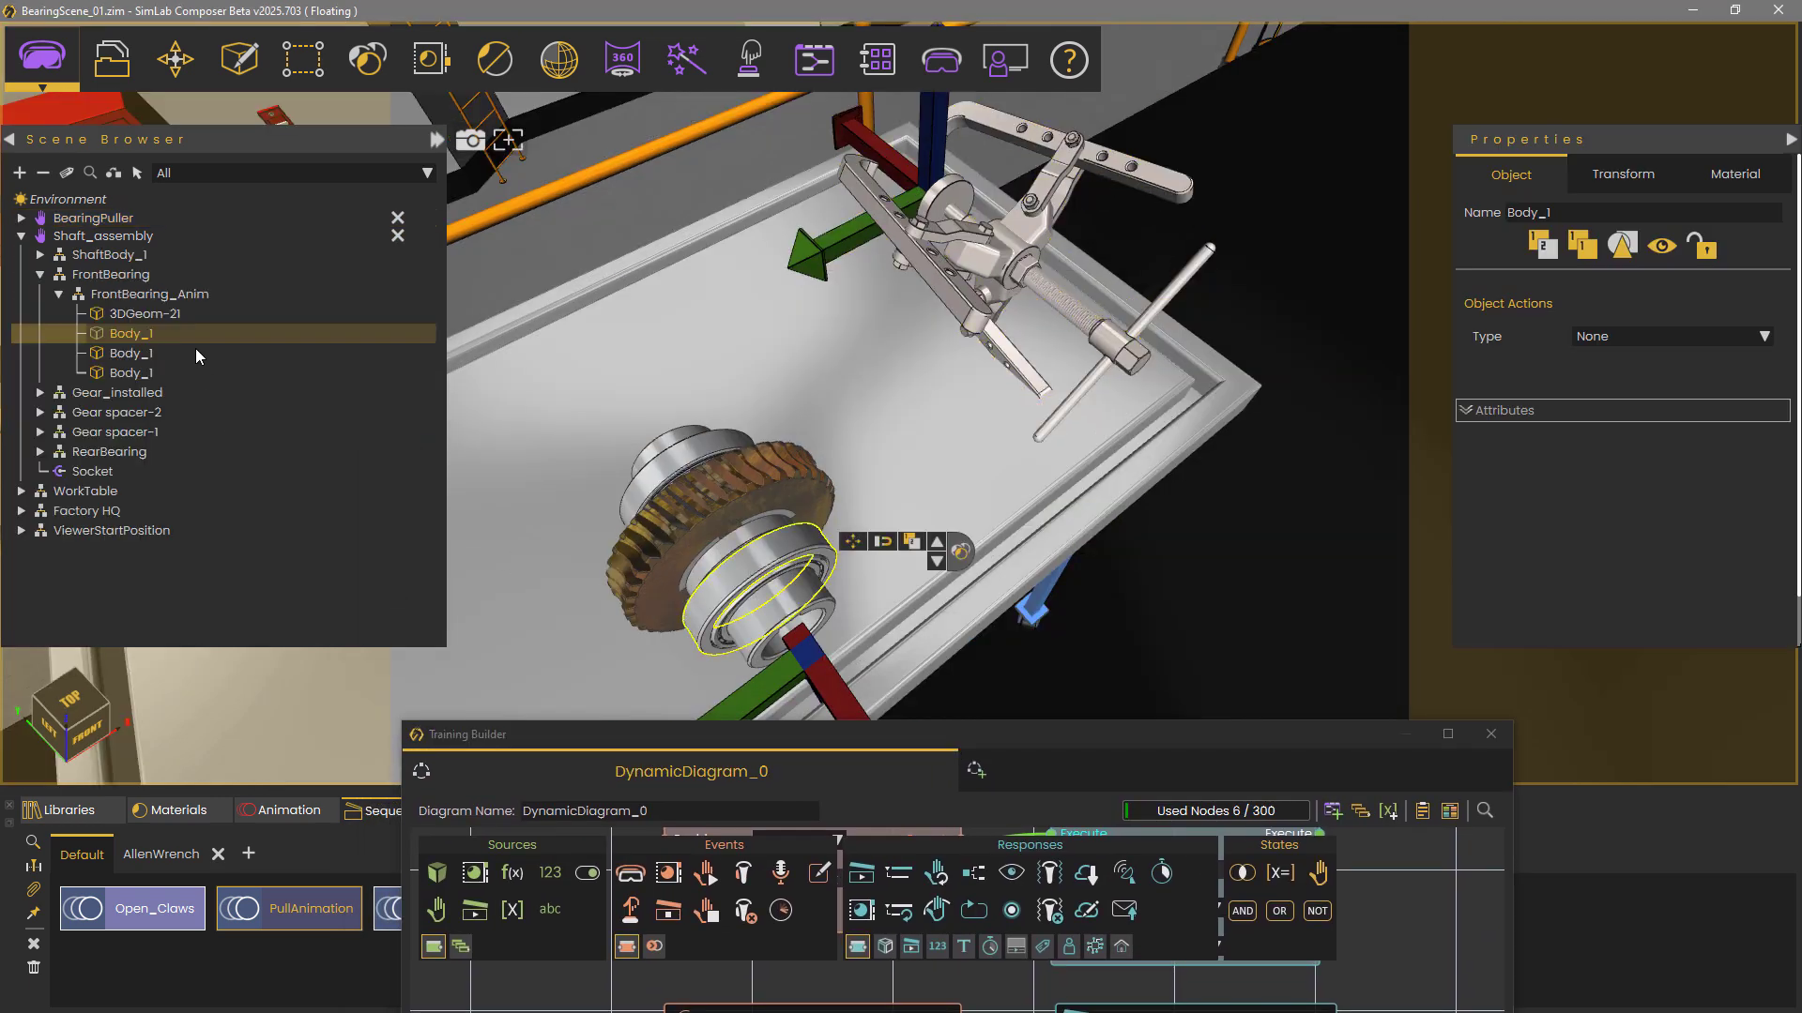
{"action": "left_click", "coordinate": [122, 276]}
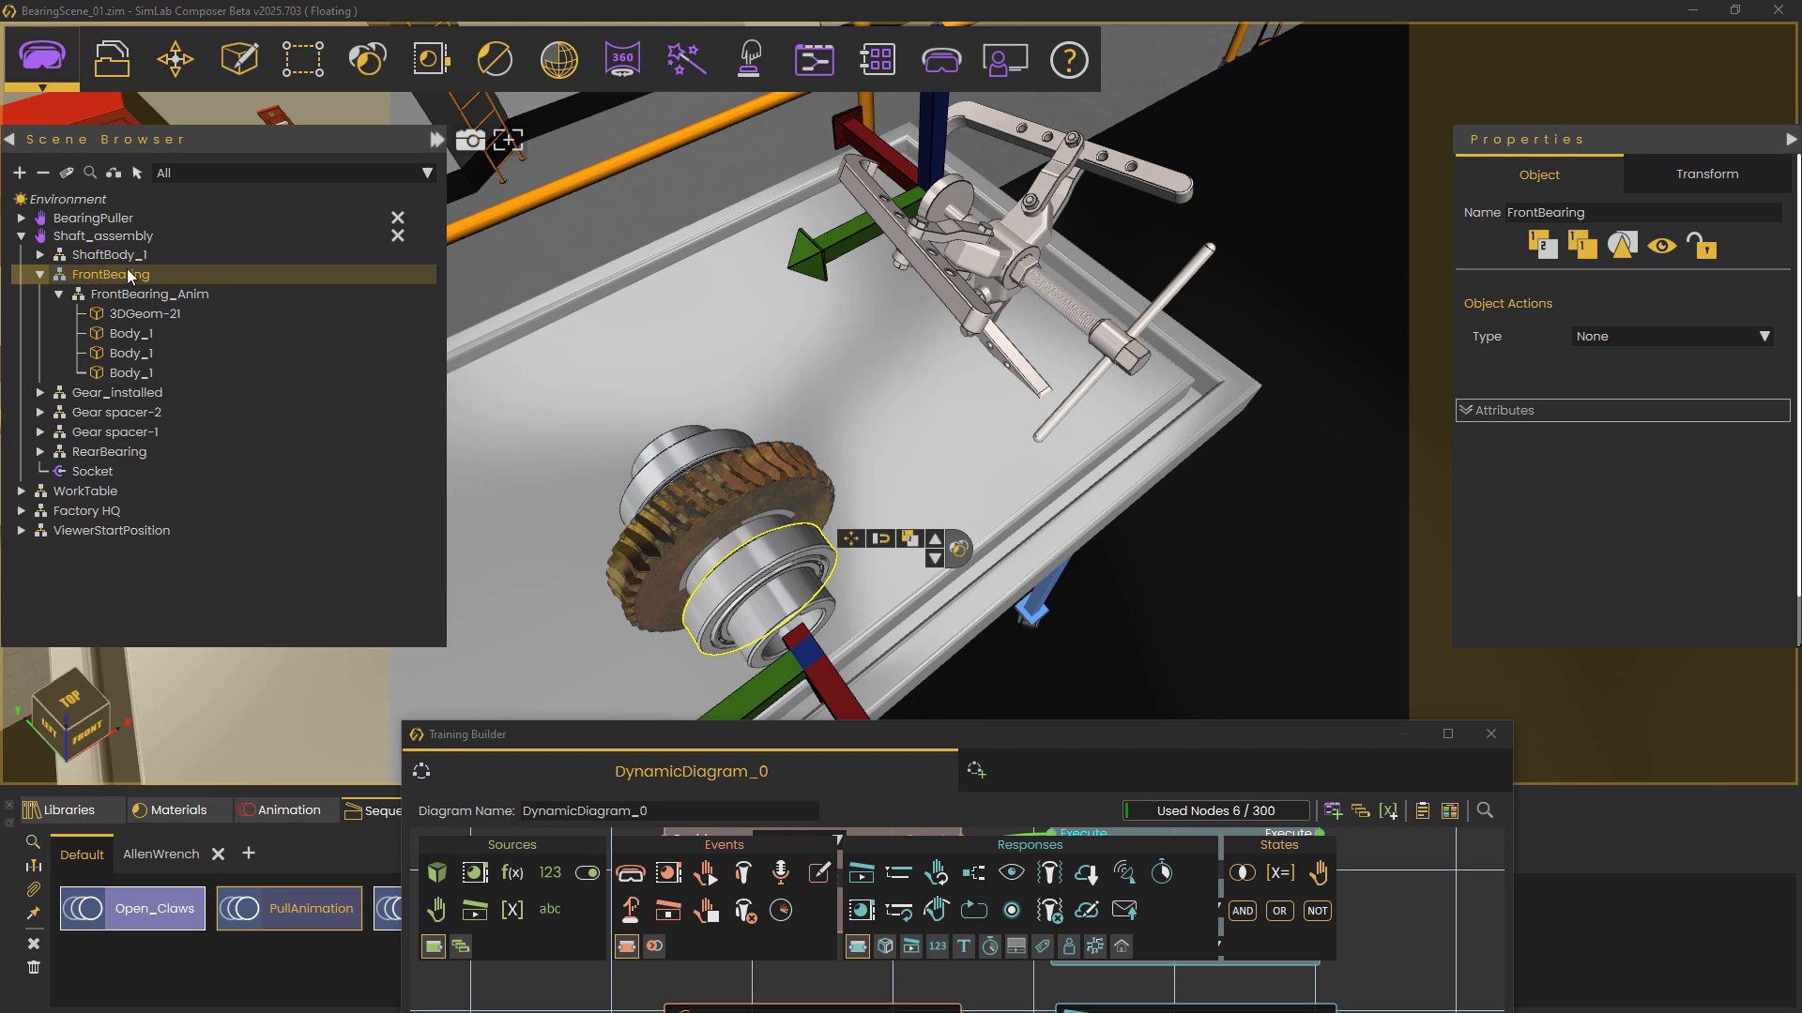
{"action": "left_click", "coordinate": [20, 219]}
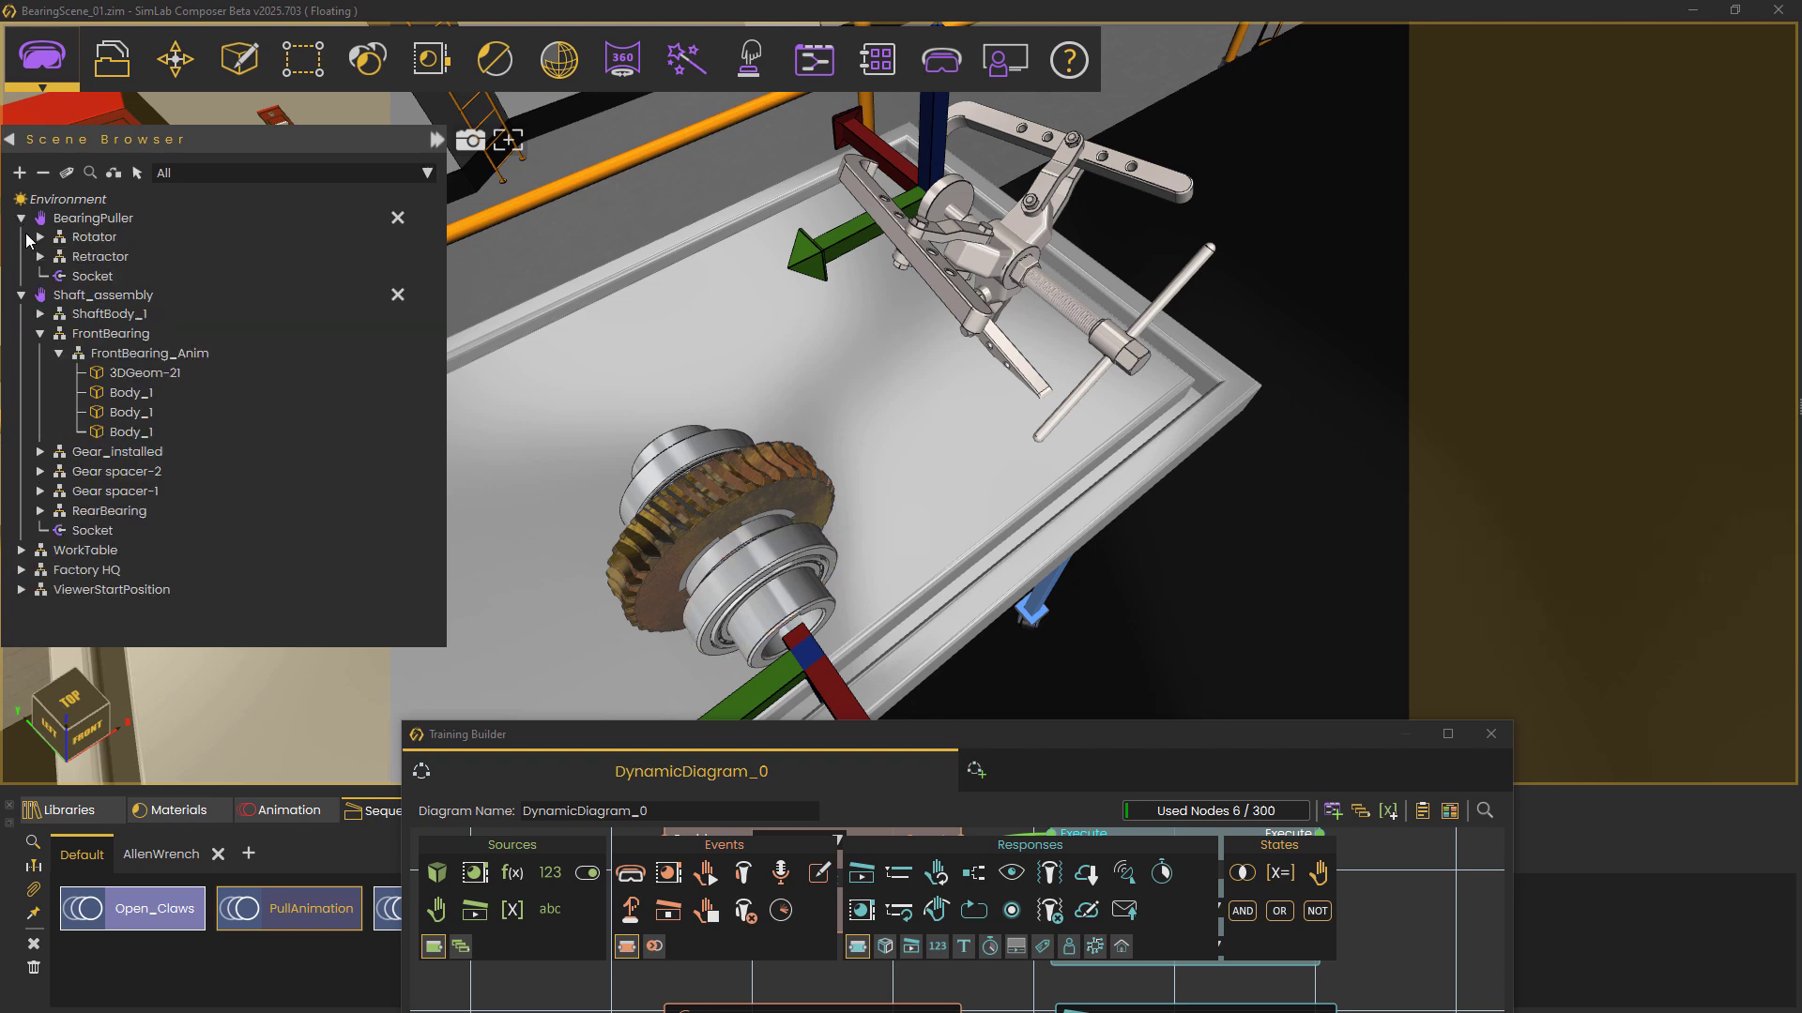
{"action": "left_click", "coordinate": [41, 257]}
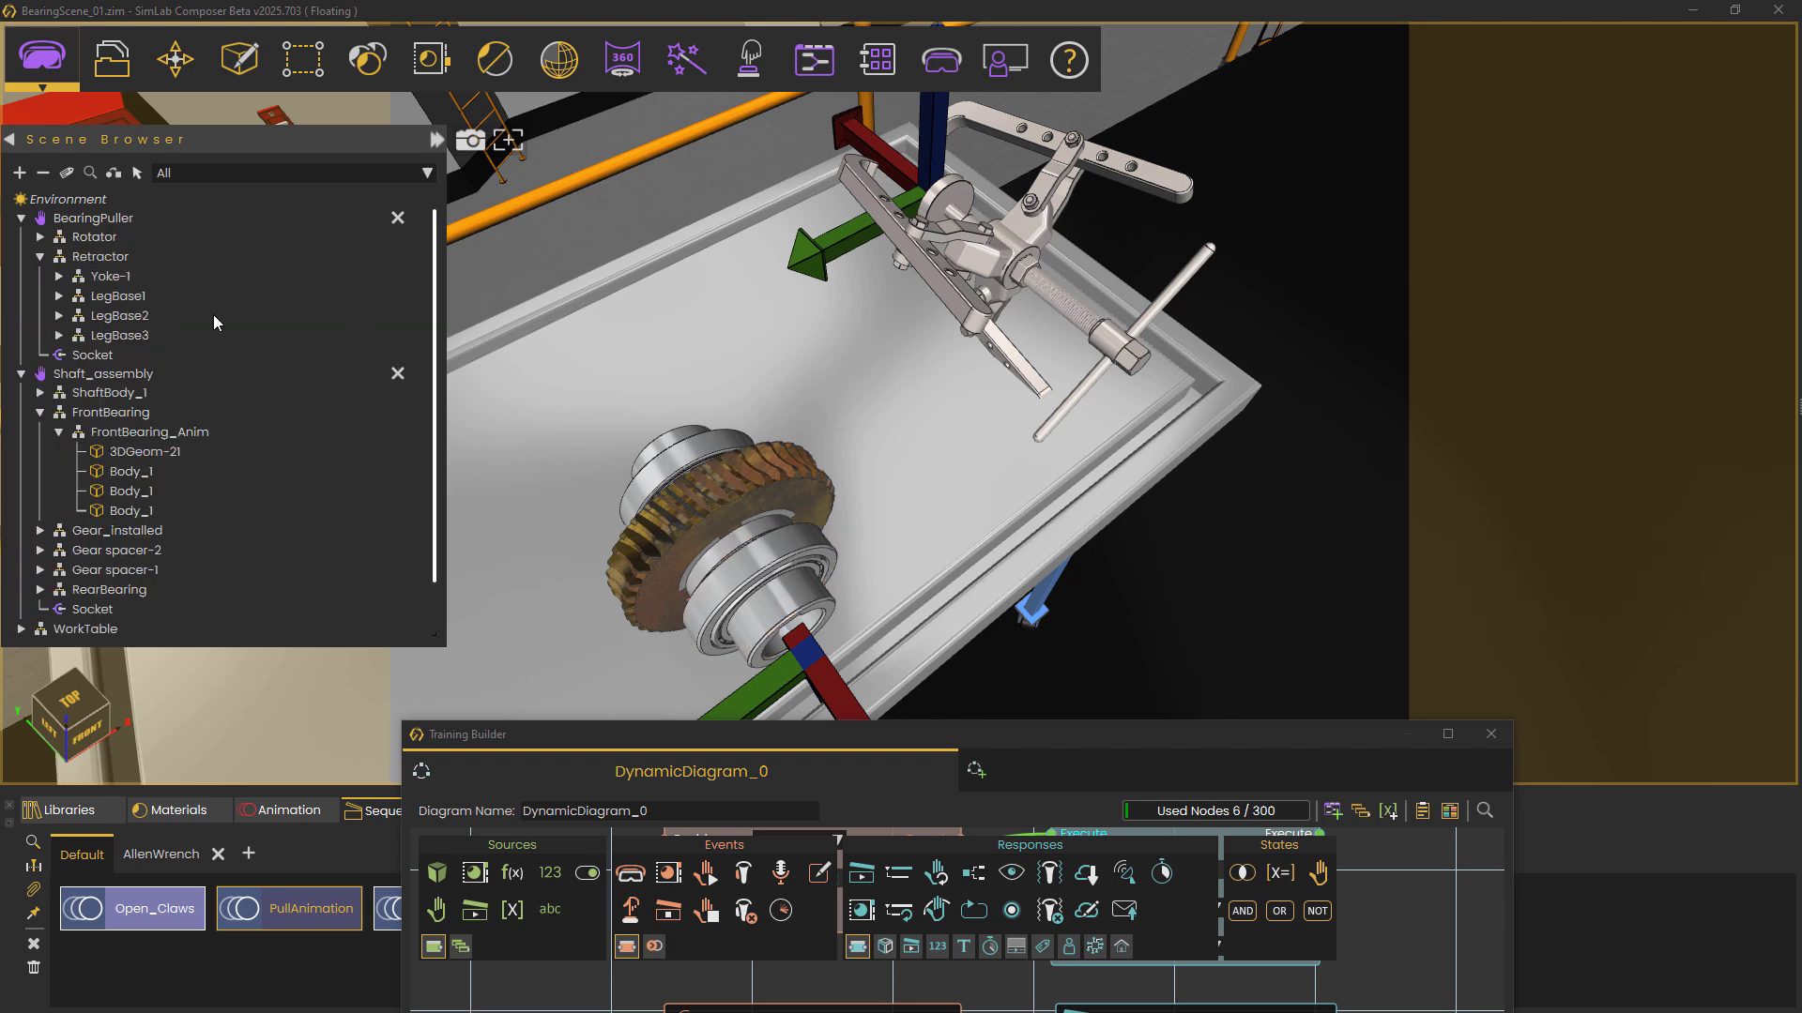
{"action": "left_click", "coordinate": [106, 279]}
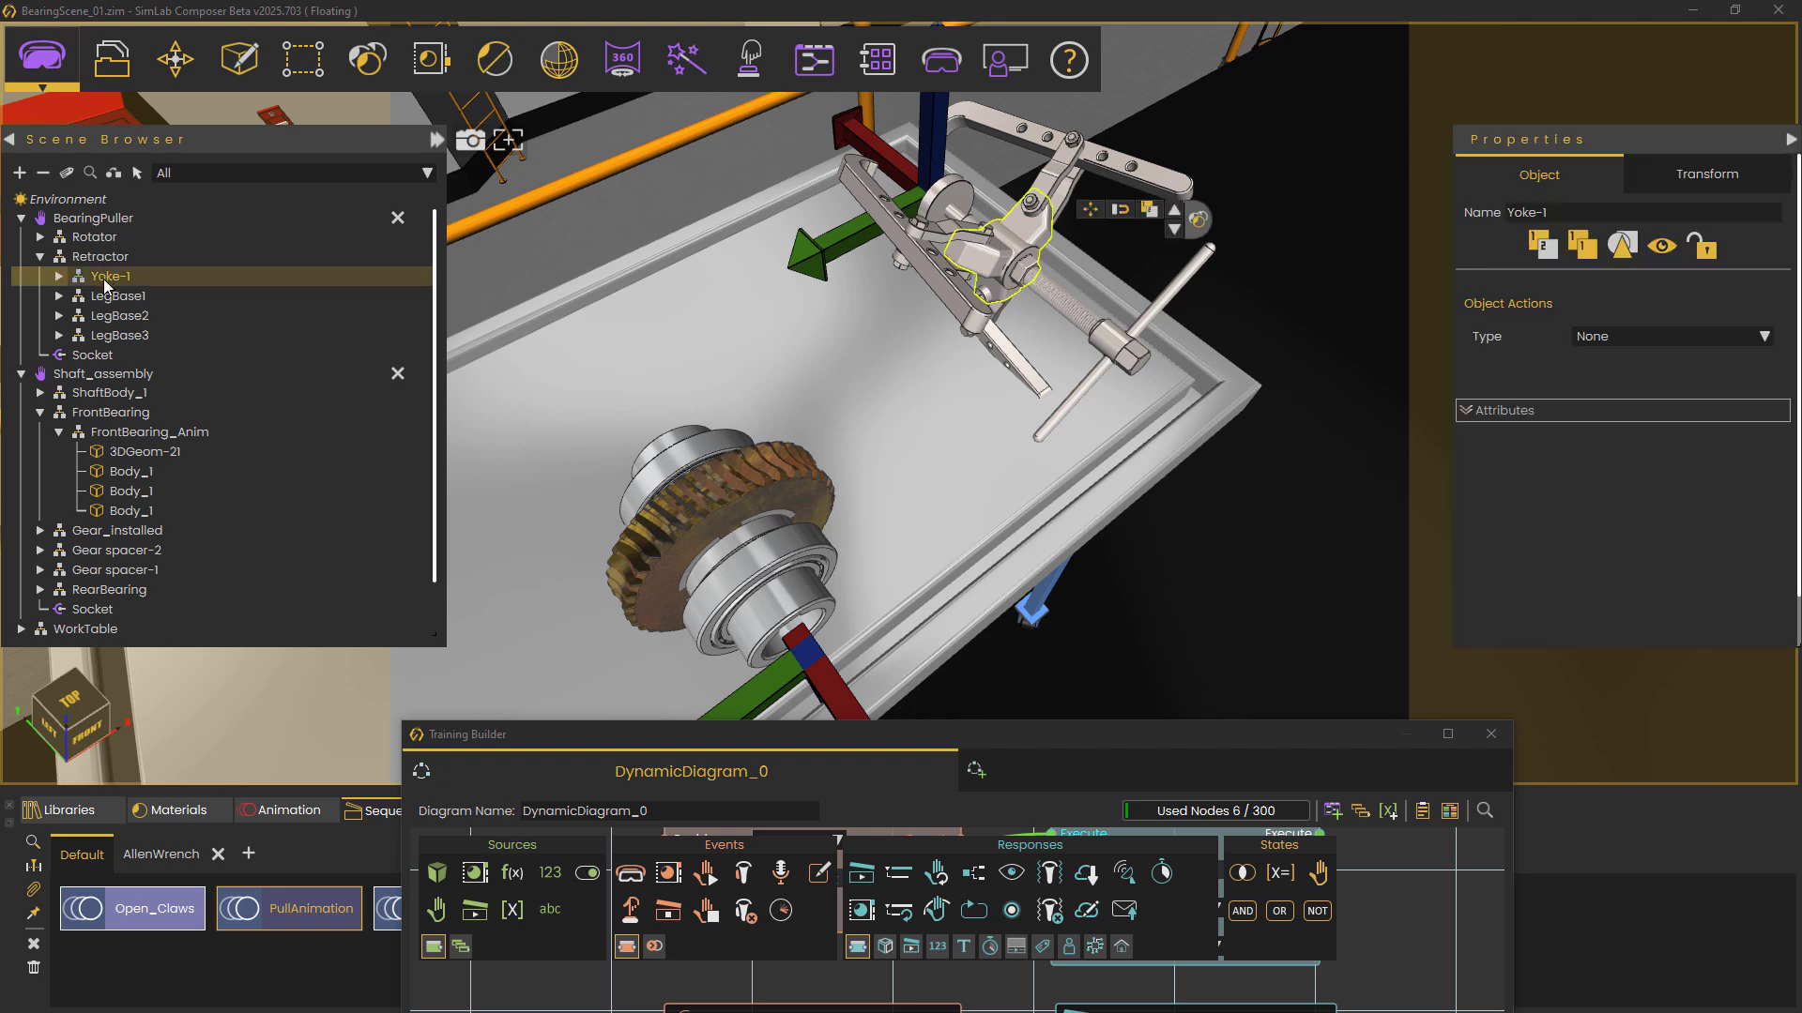
{"action": "left_click", "coordinate": [110, 315]}
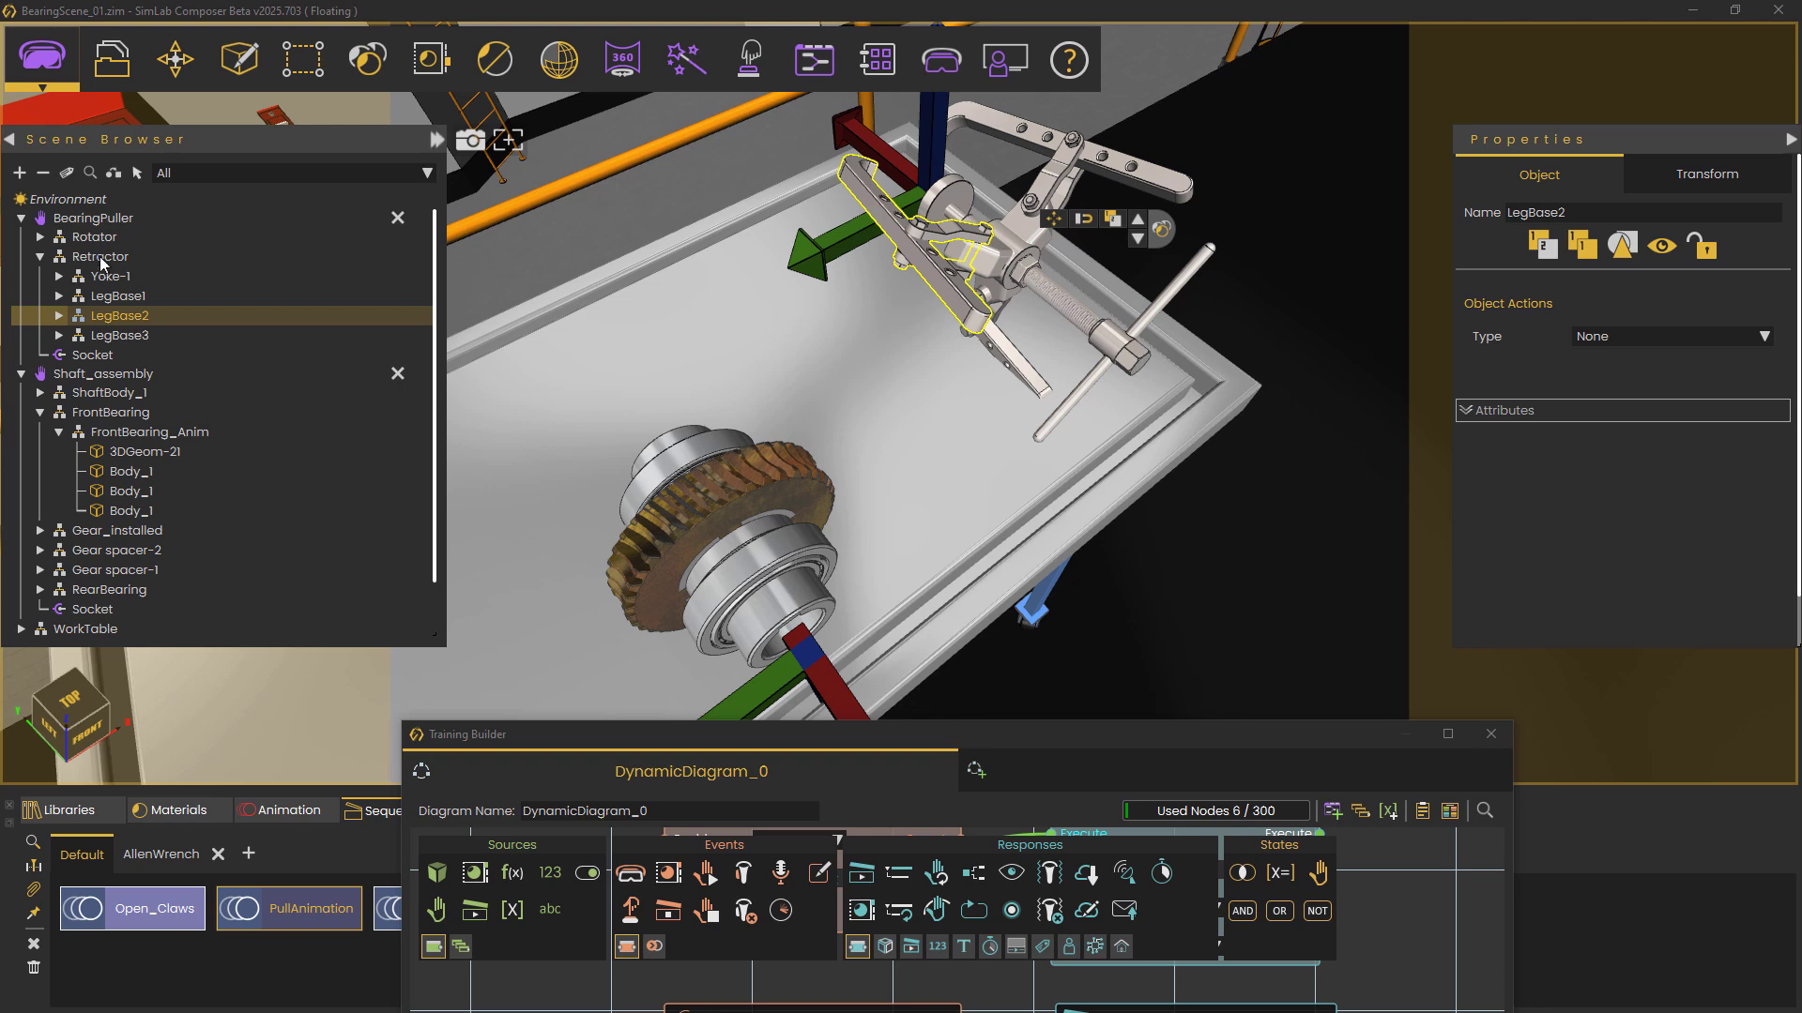
{"action": "left_click", "coordinate": [108, 278]}
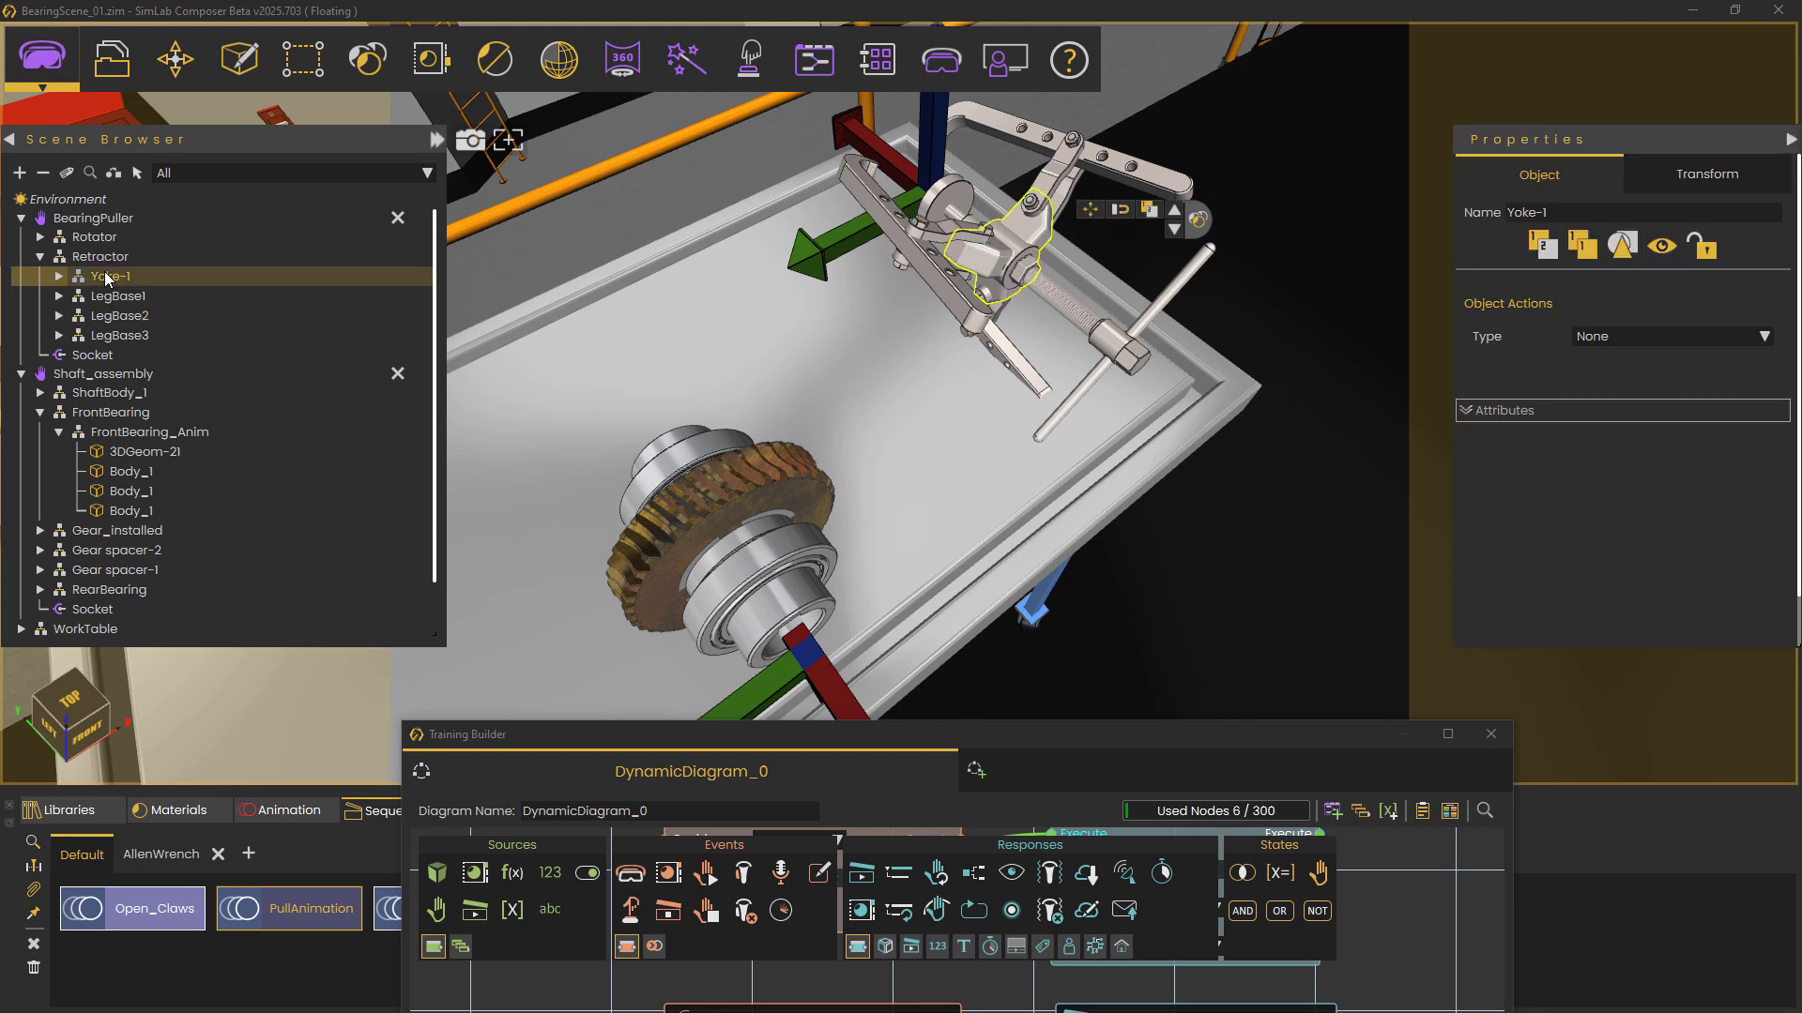
Add a Set Parent response to the diagram with FrontBearing as its scene node and Yoke-1 as its parent.
{"action": "left_click", "coordinate": [115, 413]}
{"action": "left_click_drag", "start_coordinate": [1039, 724], "coordinate": [978, 161]}
{"action": "left_click_drag", "start_coordinate": [901, 557], "coordinate": [873, 498]}
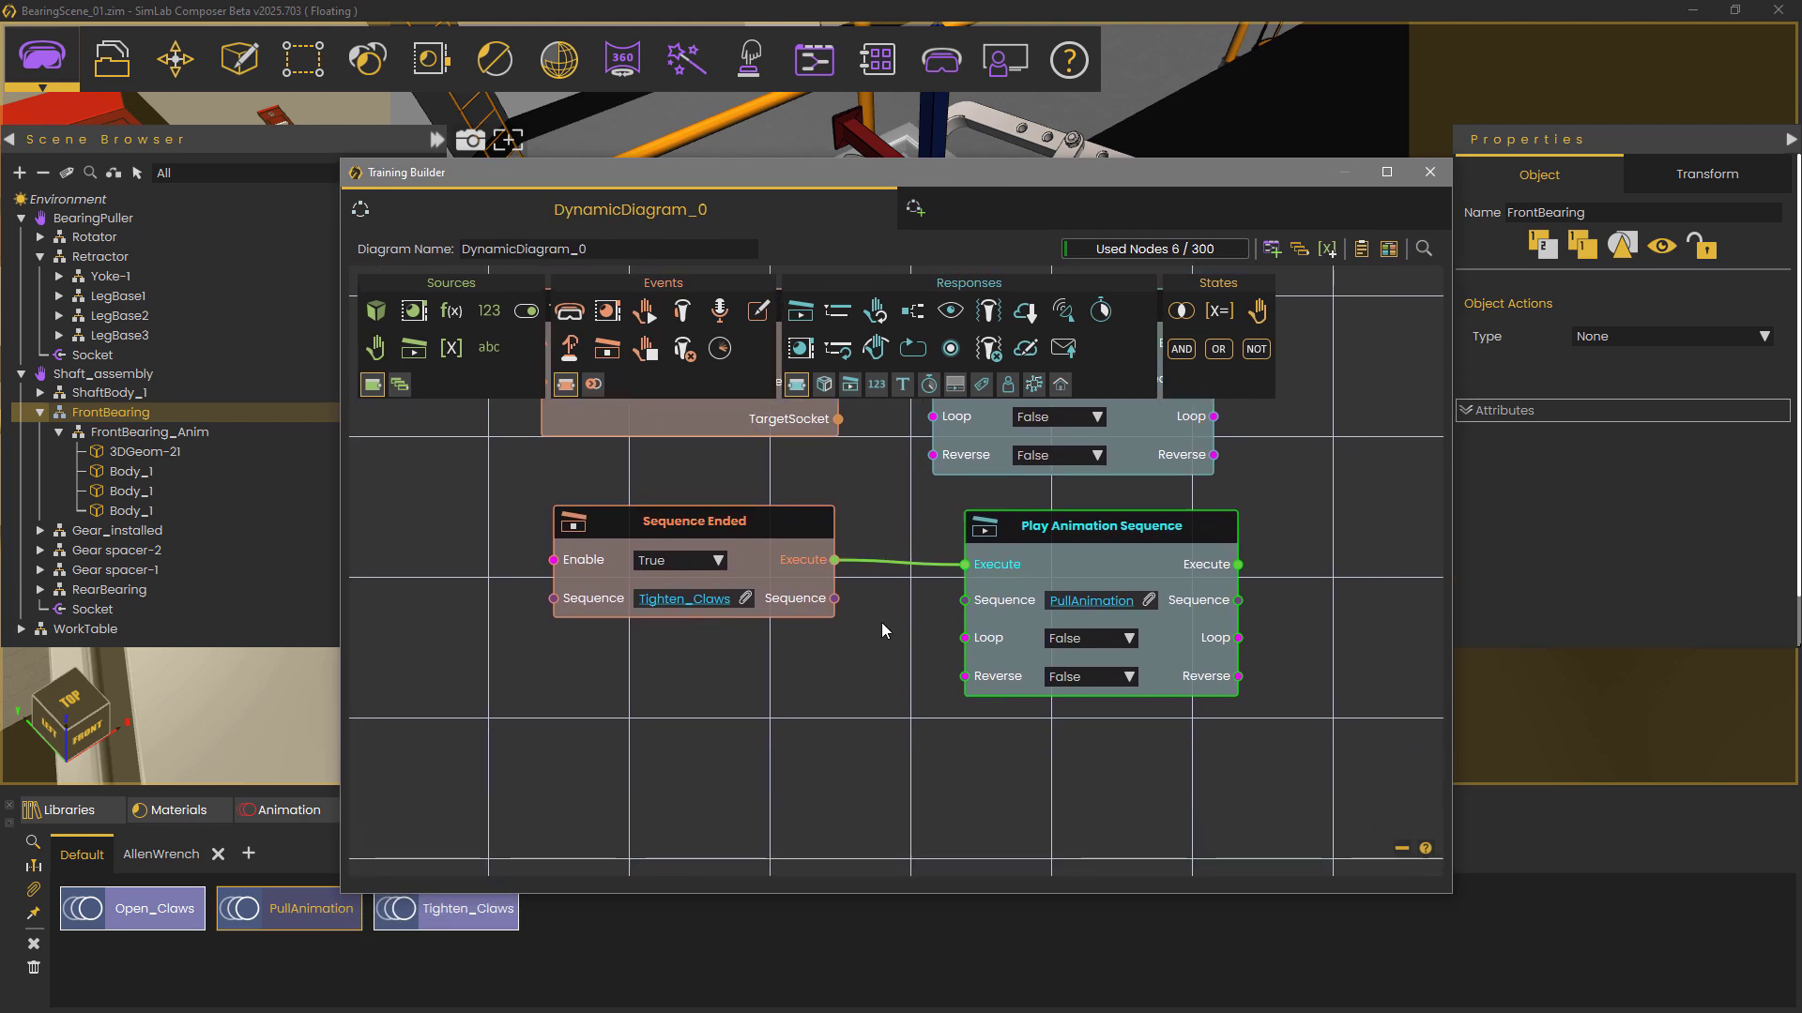
{"action": "right_click", "coordinate": [881, 634]}
{"action": "mouse_move", "coordinate": [972, 711]}
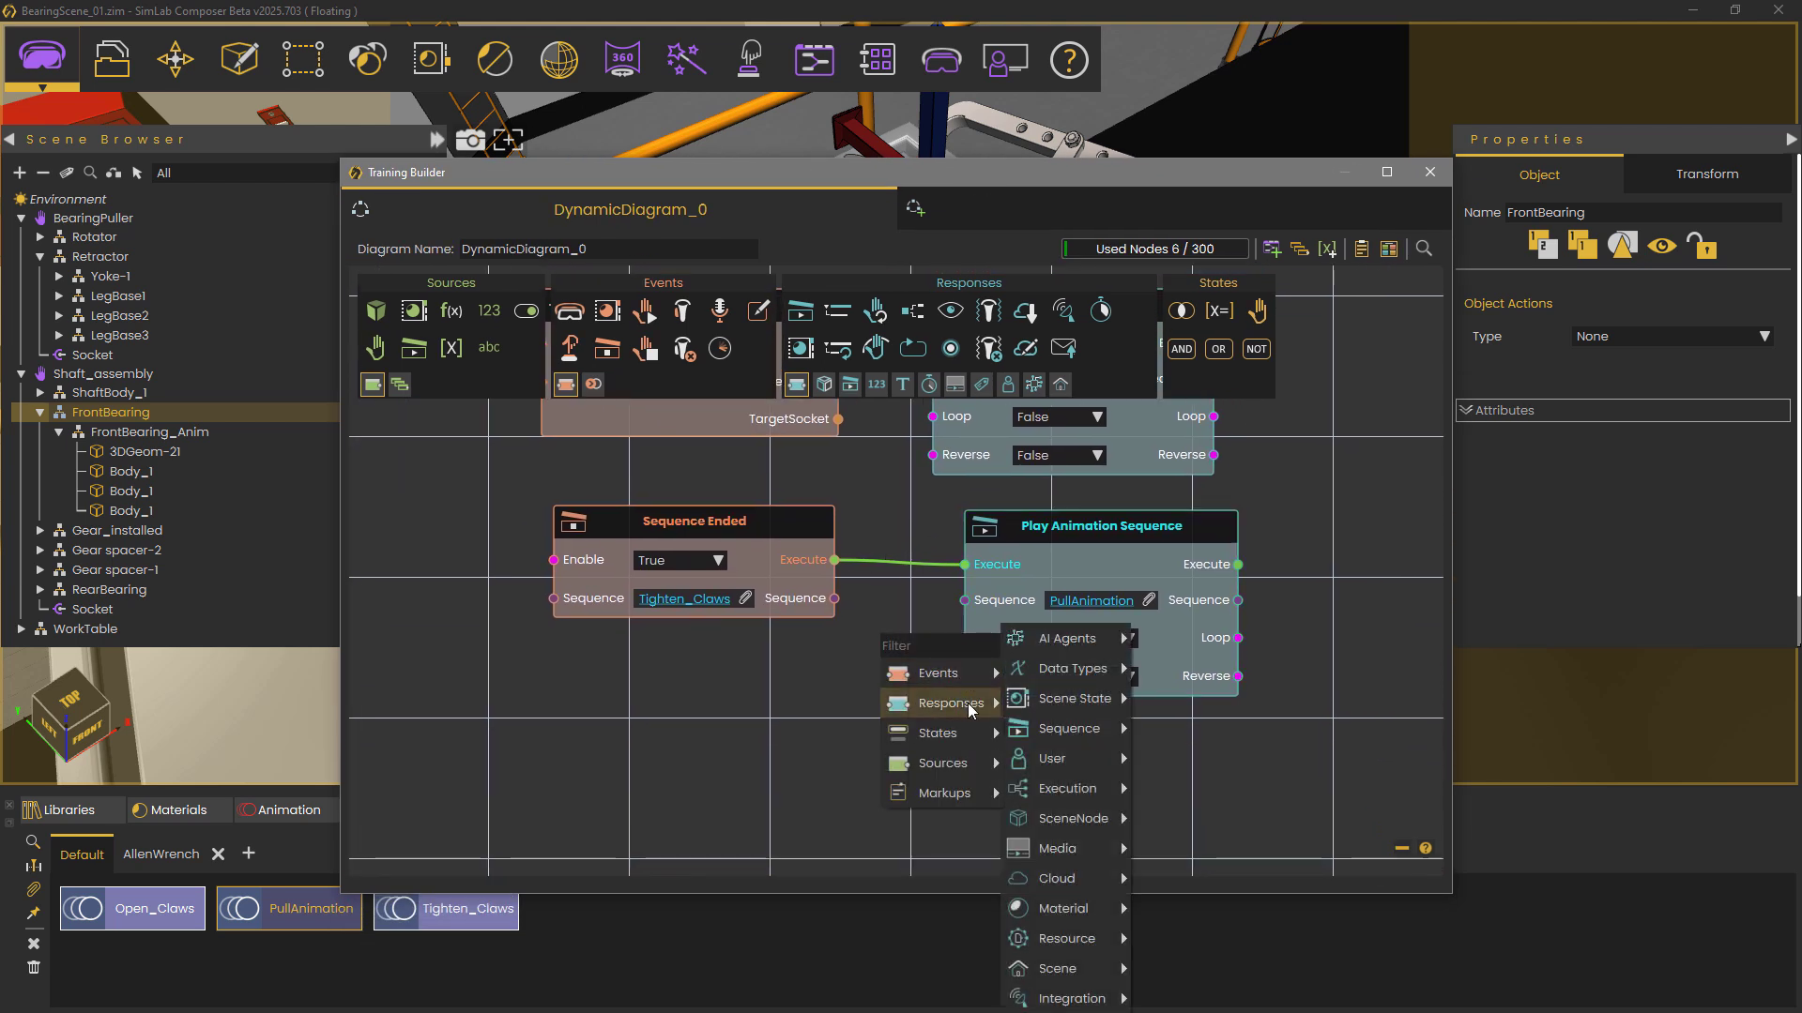
{"action": "mouse_move", "coordinate": [1079, 818]}
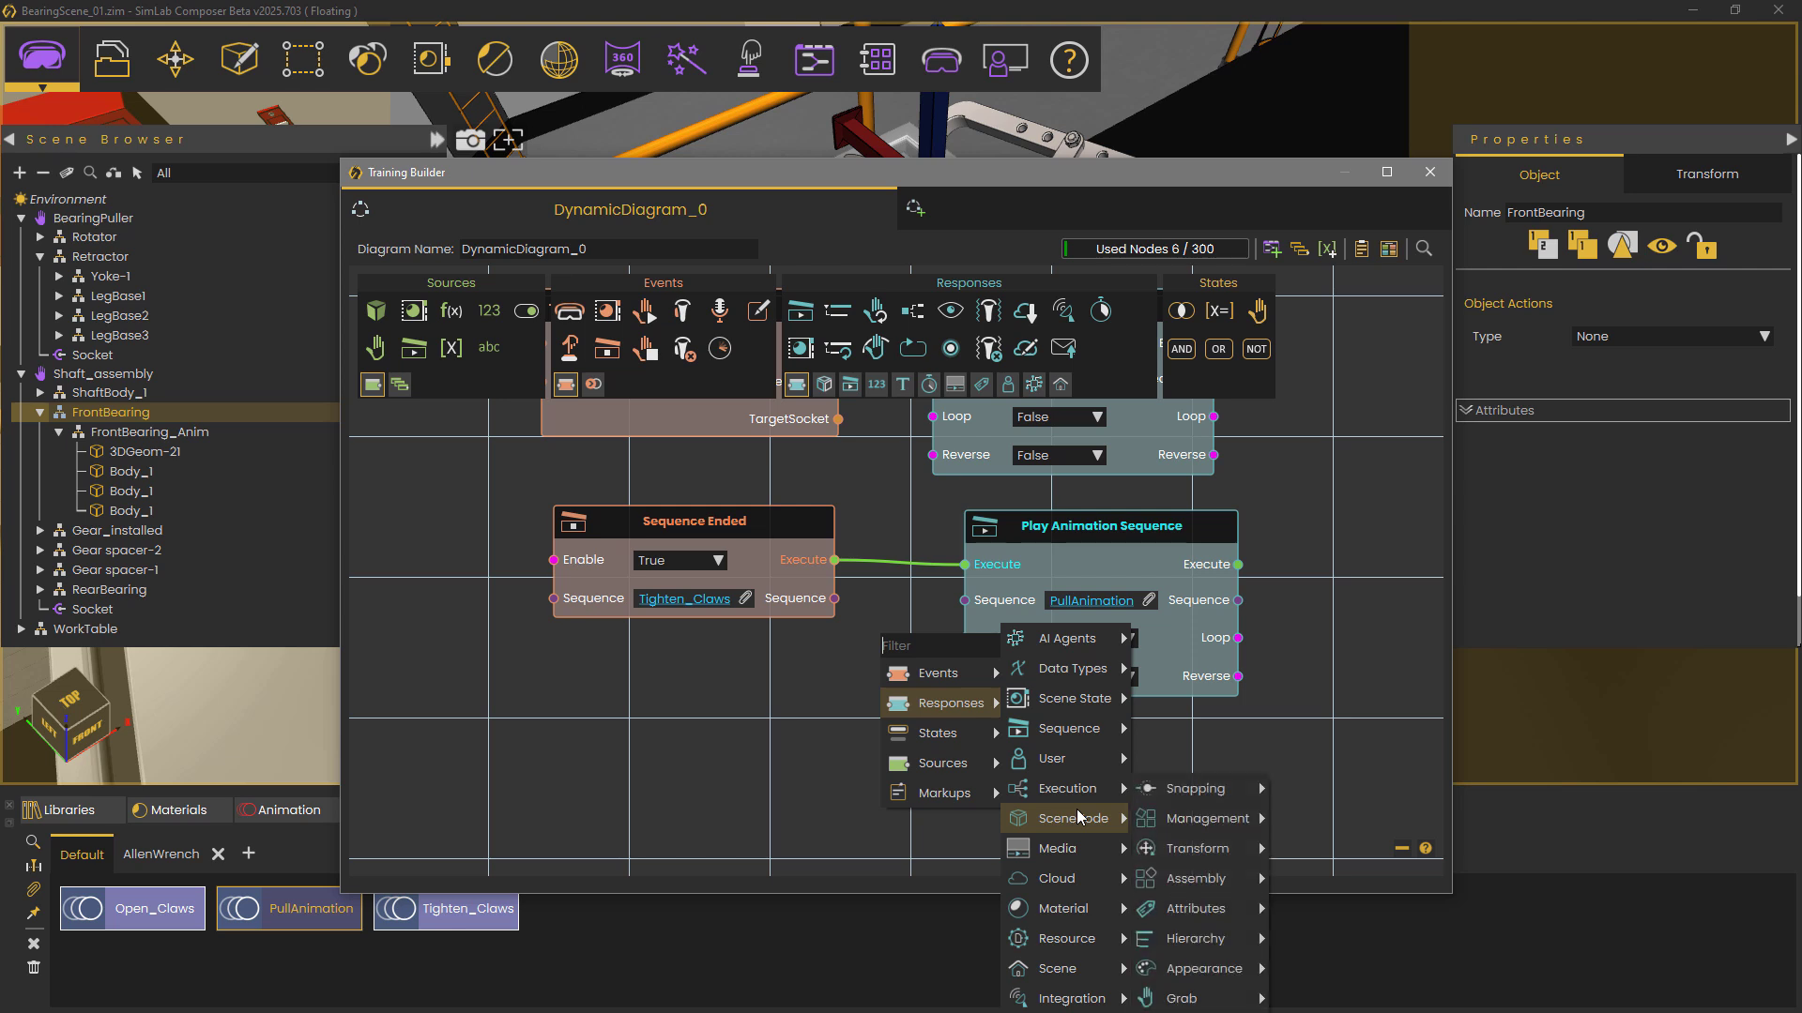
{"action": "mouse_move", "coordinate": [1201, 938]}
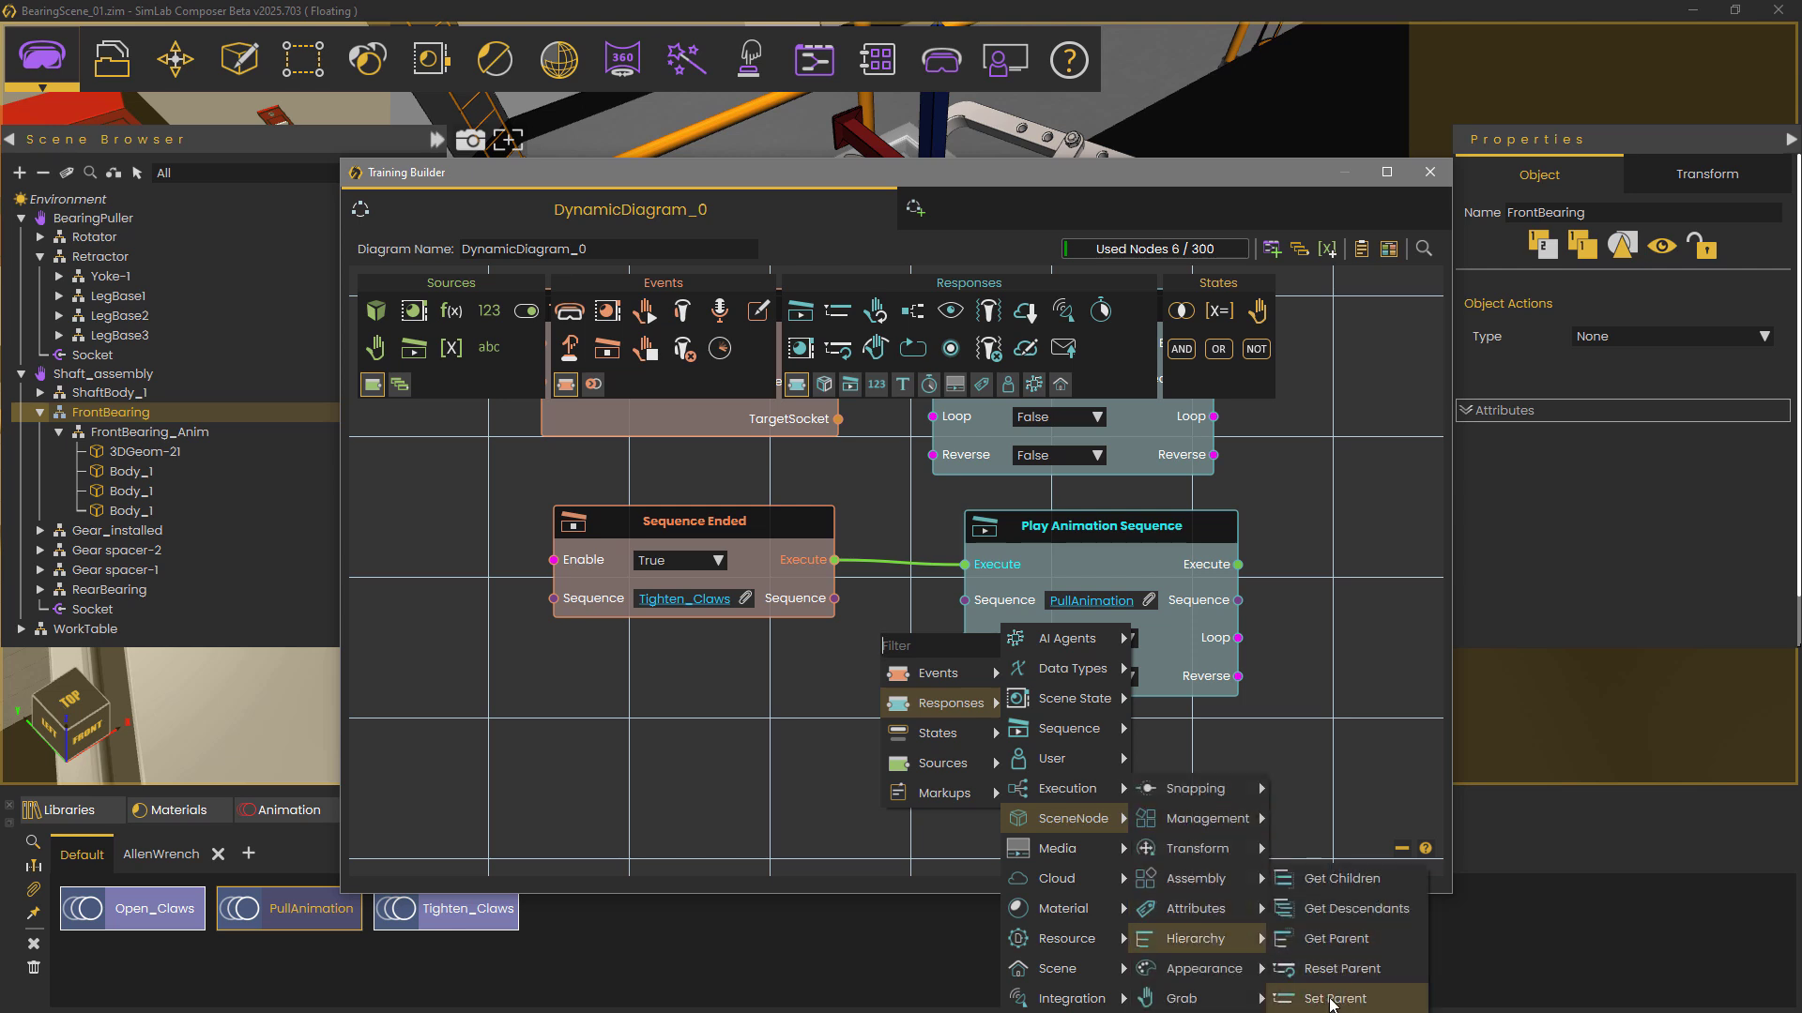
{"action": "left_click", "coordinate": [1333, 999]}
{"action": "left_click_drag", "start_coordinate": [995, 694], "coordinate": [854, 694]}
{"action": "left_click", "coordinate": [902, 729]}
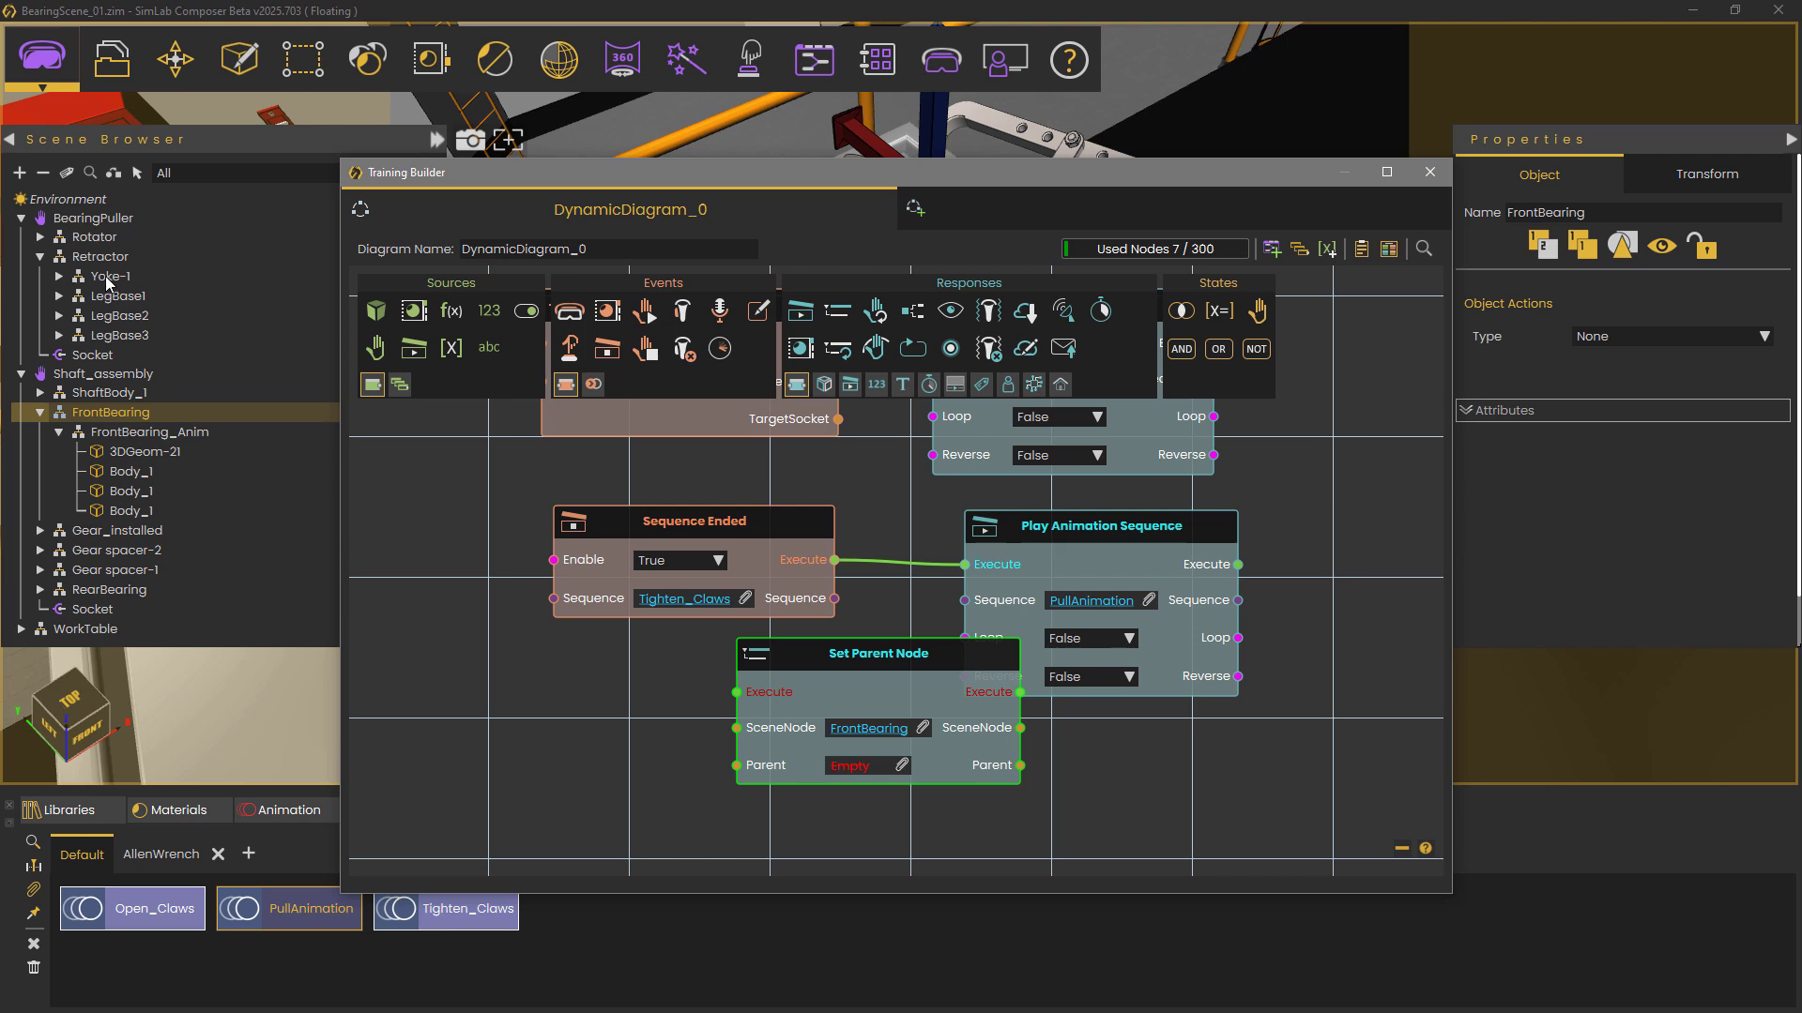
{"action": "left_click", "coordinate": [108, 278]}
{"action": "left_click", "coordinate": [901, 766]}
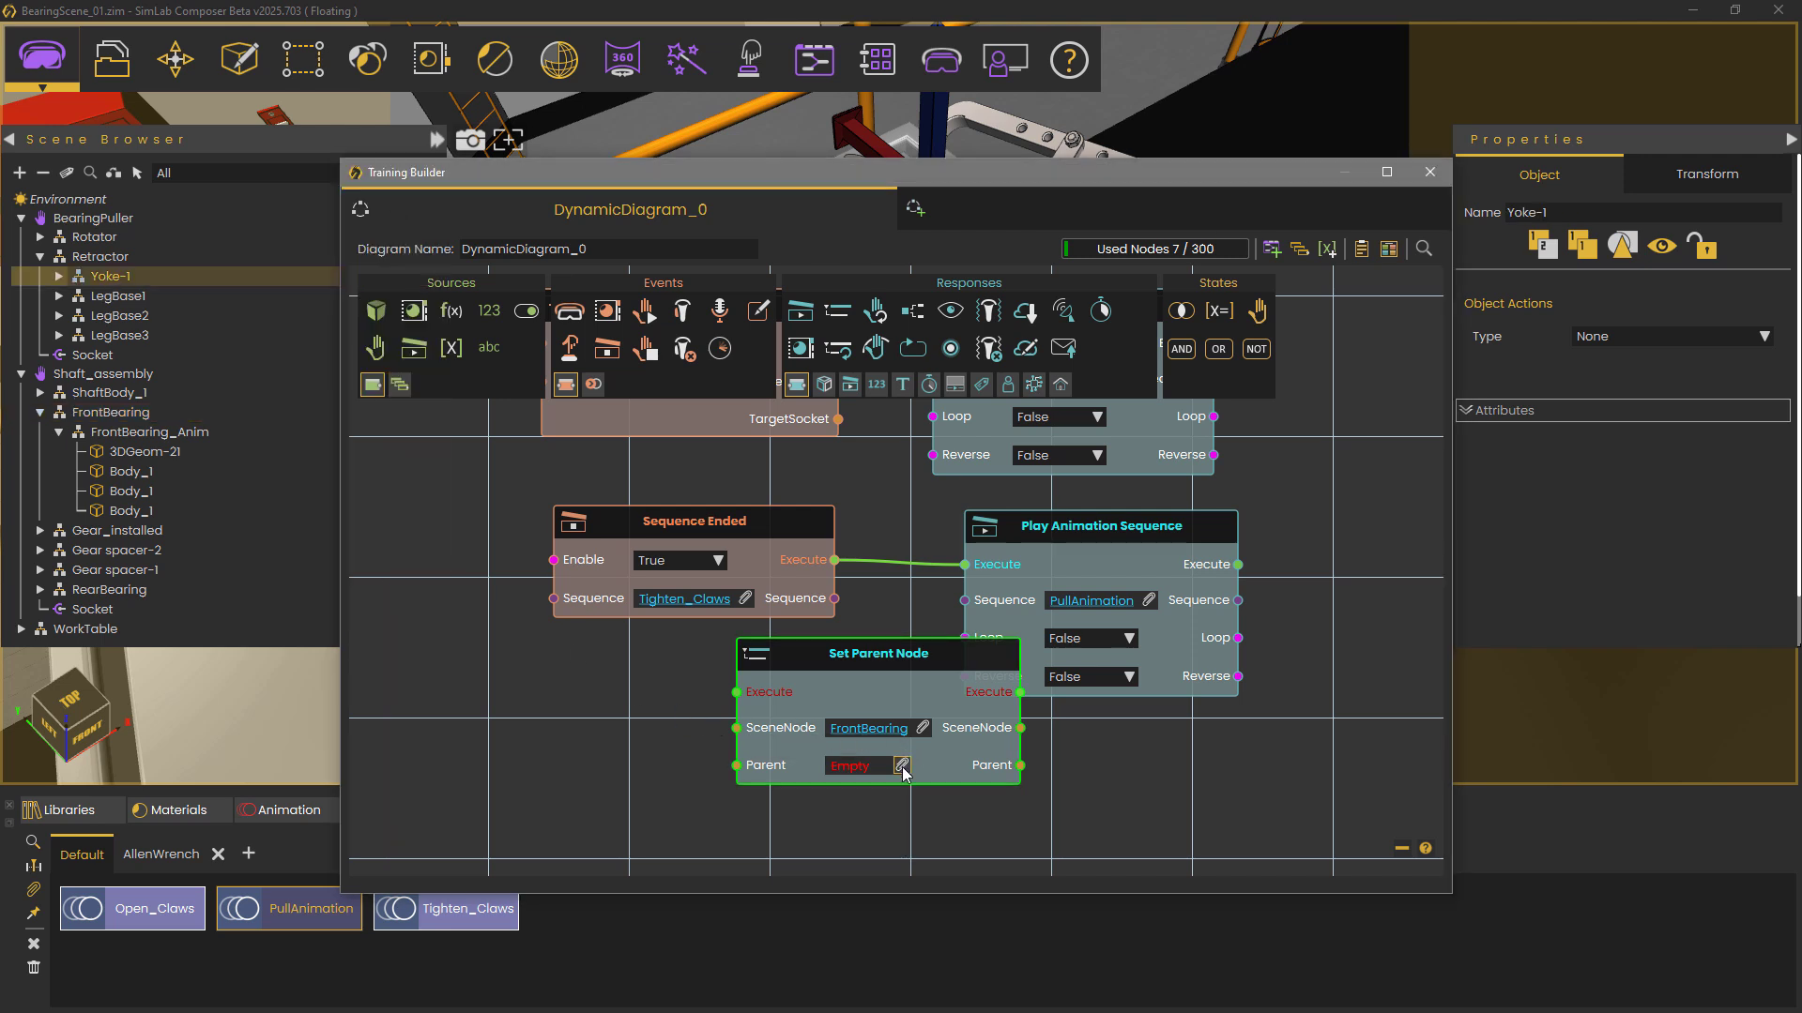
Chain the Set Parent Node between the Tighten_Claws Sequence Ended event and the PullAnimation playback, and line up the nodes.
{"action": "left_click_drag", "start_coordinate": [1068, 534], "coordinate": [1206, 533]}
{"action": "left_click_drag", "start_coordinate": [834, 560], "coordinate": [736, 692]}
{"action": "left_click_drag", "start_coordinate": [1220, 525], "coordinate": [1318, 524]}
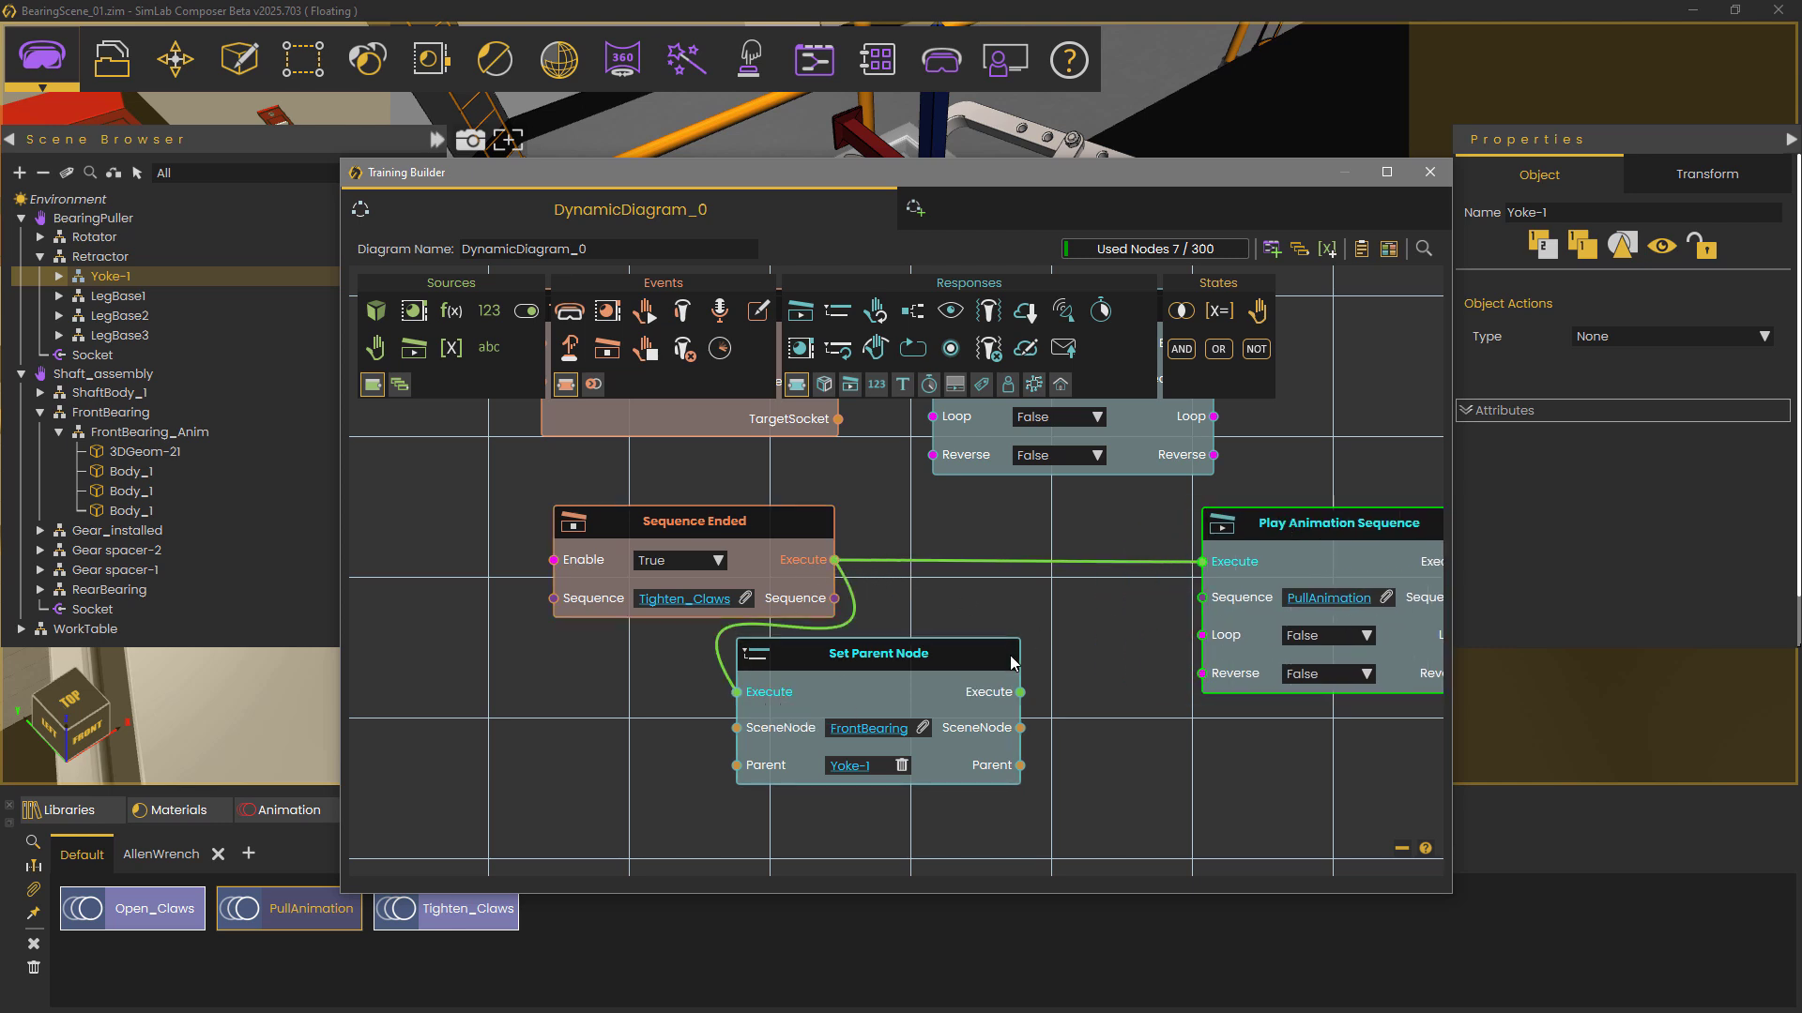
{"action": "left_click_drag", "start_coordinate": [1012, 662], "coordinate": [1204, 564]}
{"action": "middle_click_drag", "start_coordinate": [1087, 741], "coordinate": [833, 797]}
{"action": "left_click_drag", "start_coordinate": [993, 597], "coordinate": [1041, 598]}
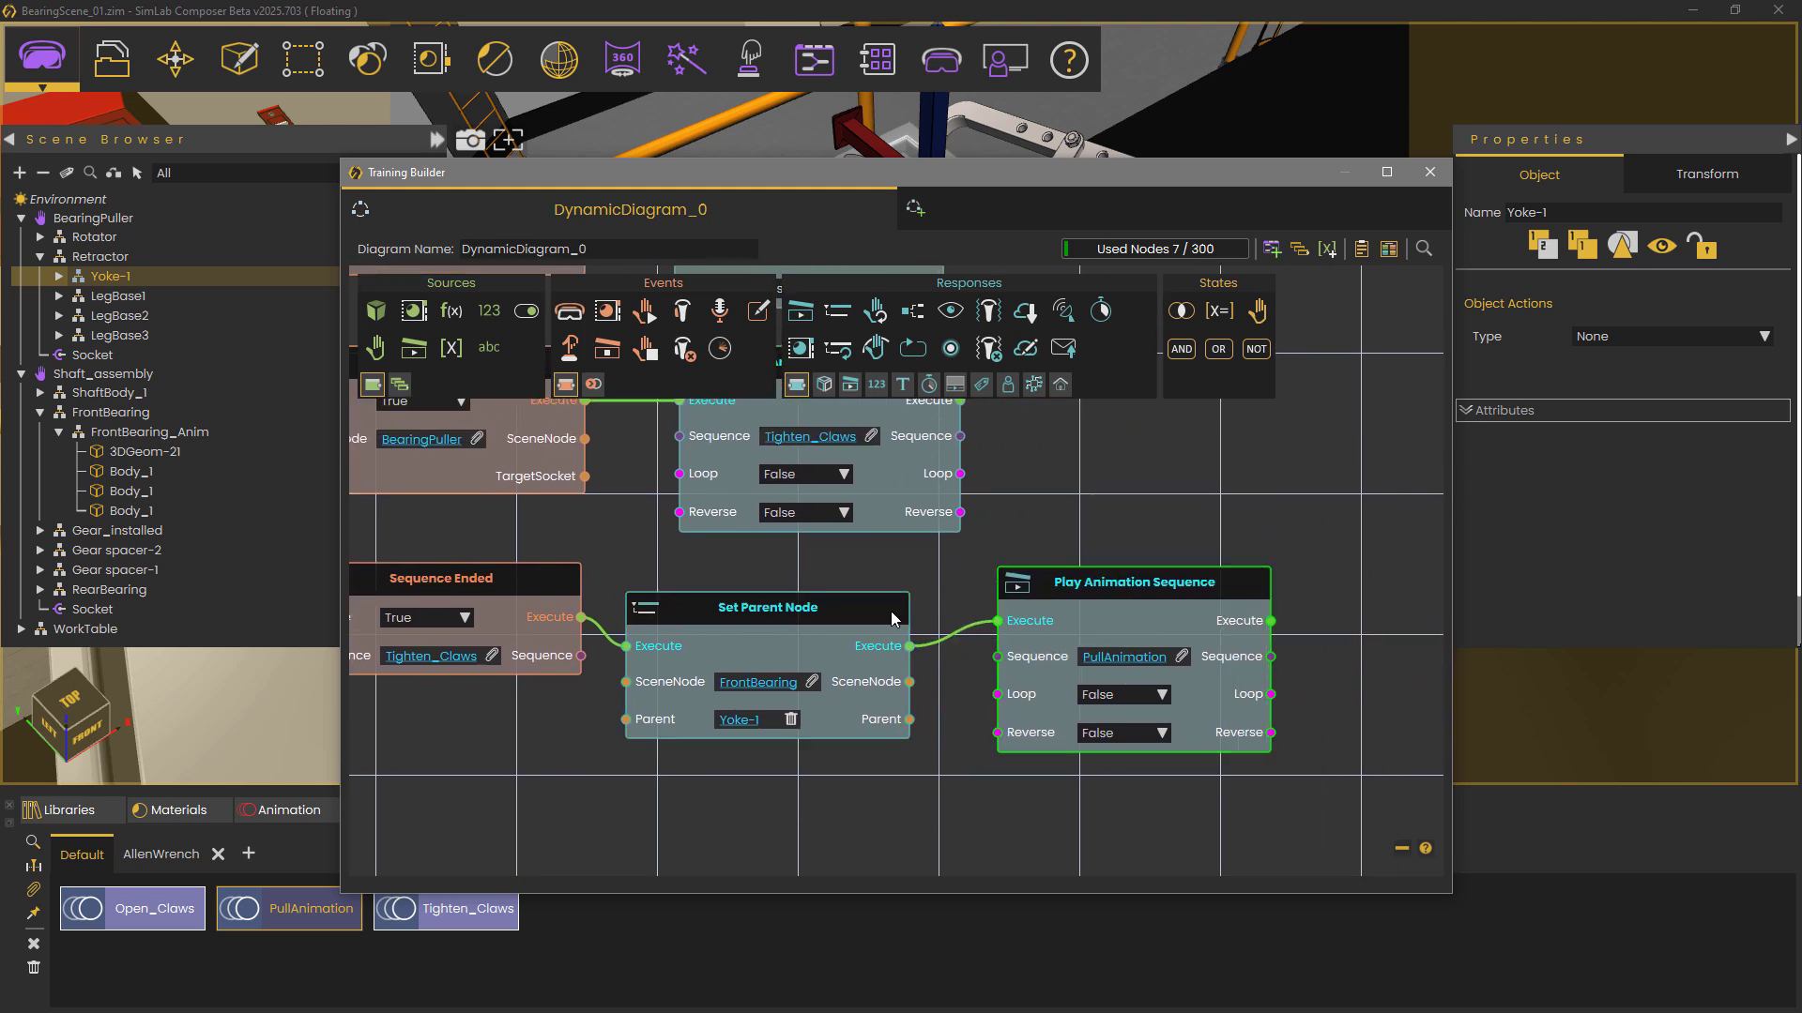
{"action": "left_click_drag", "start_coordinate": [751, 622], "coordinate": [777, 598]}
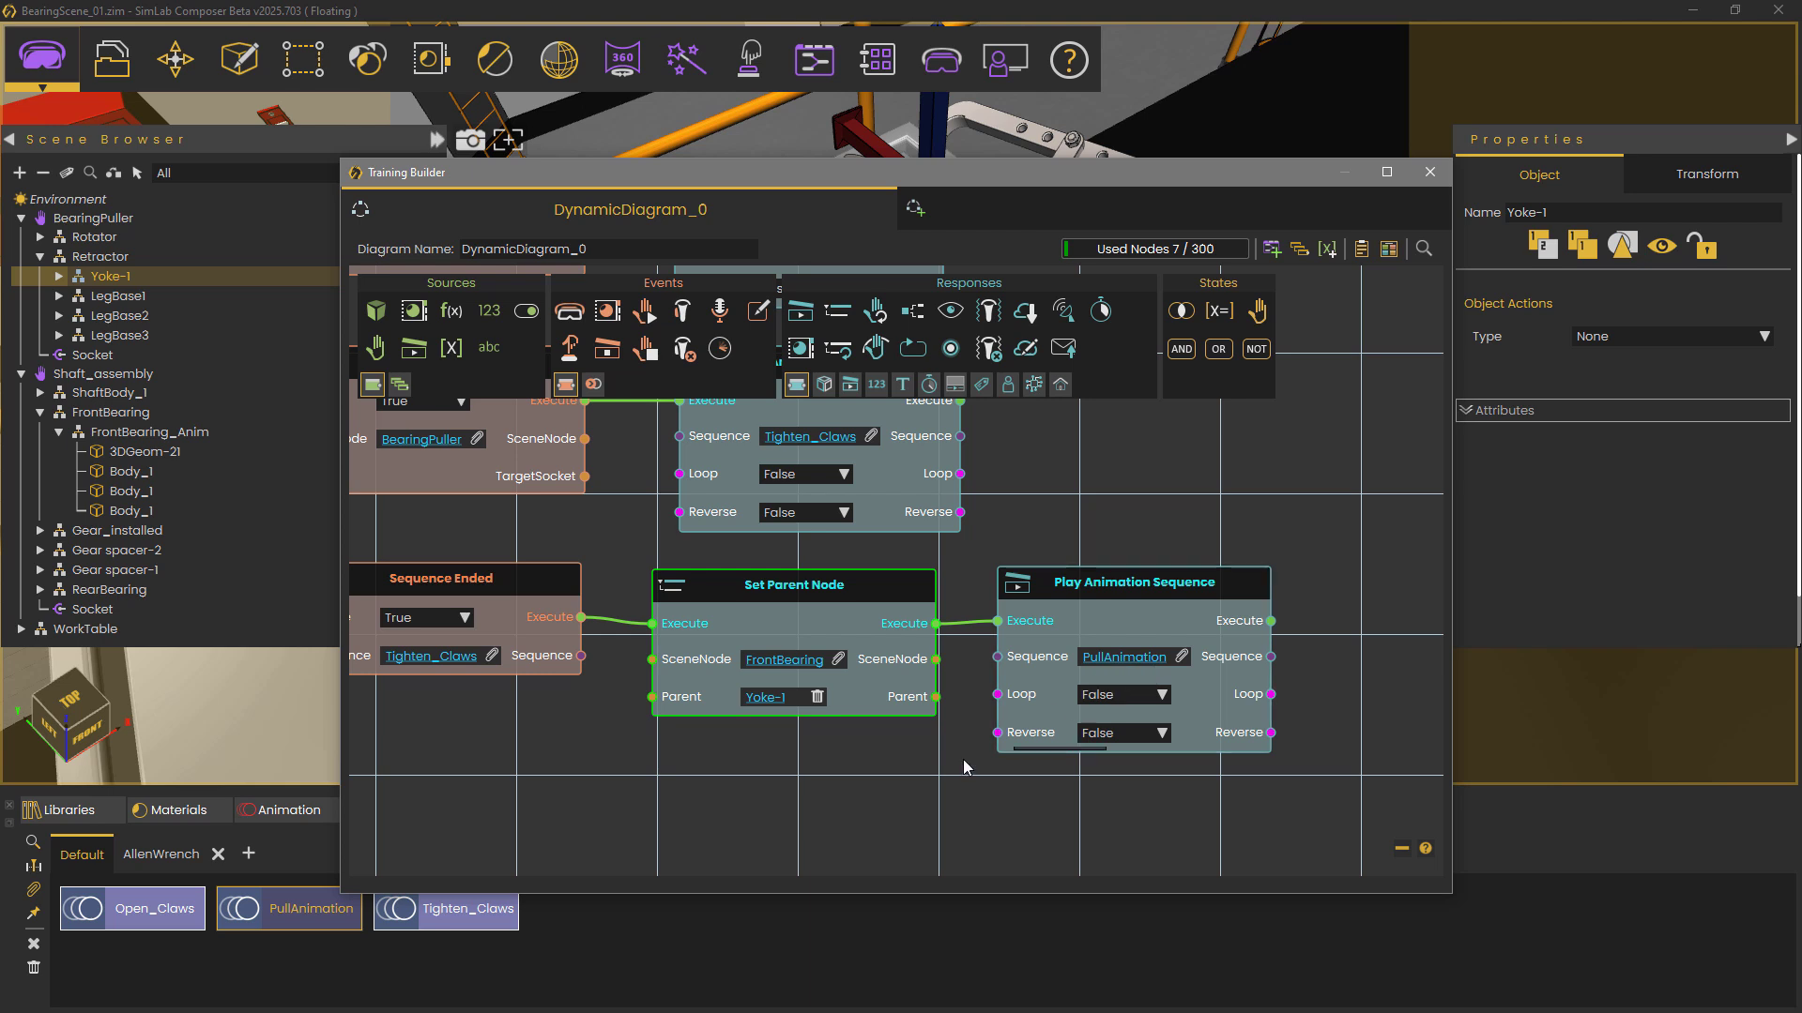
Add another Sequence Ended event below the Tighten_Claws one and assign PullAnimation as its sequence.
{"action": "middle_click_drag", "start_coordinate": [854, 777], "coordinate": [973, 697]}
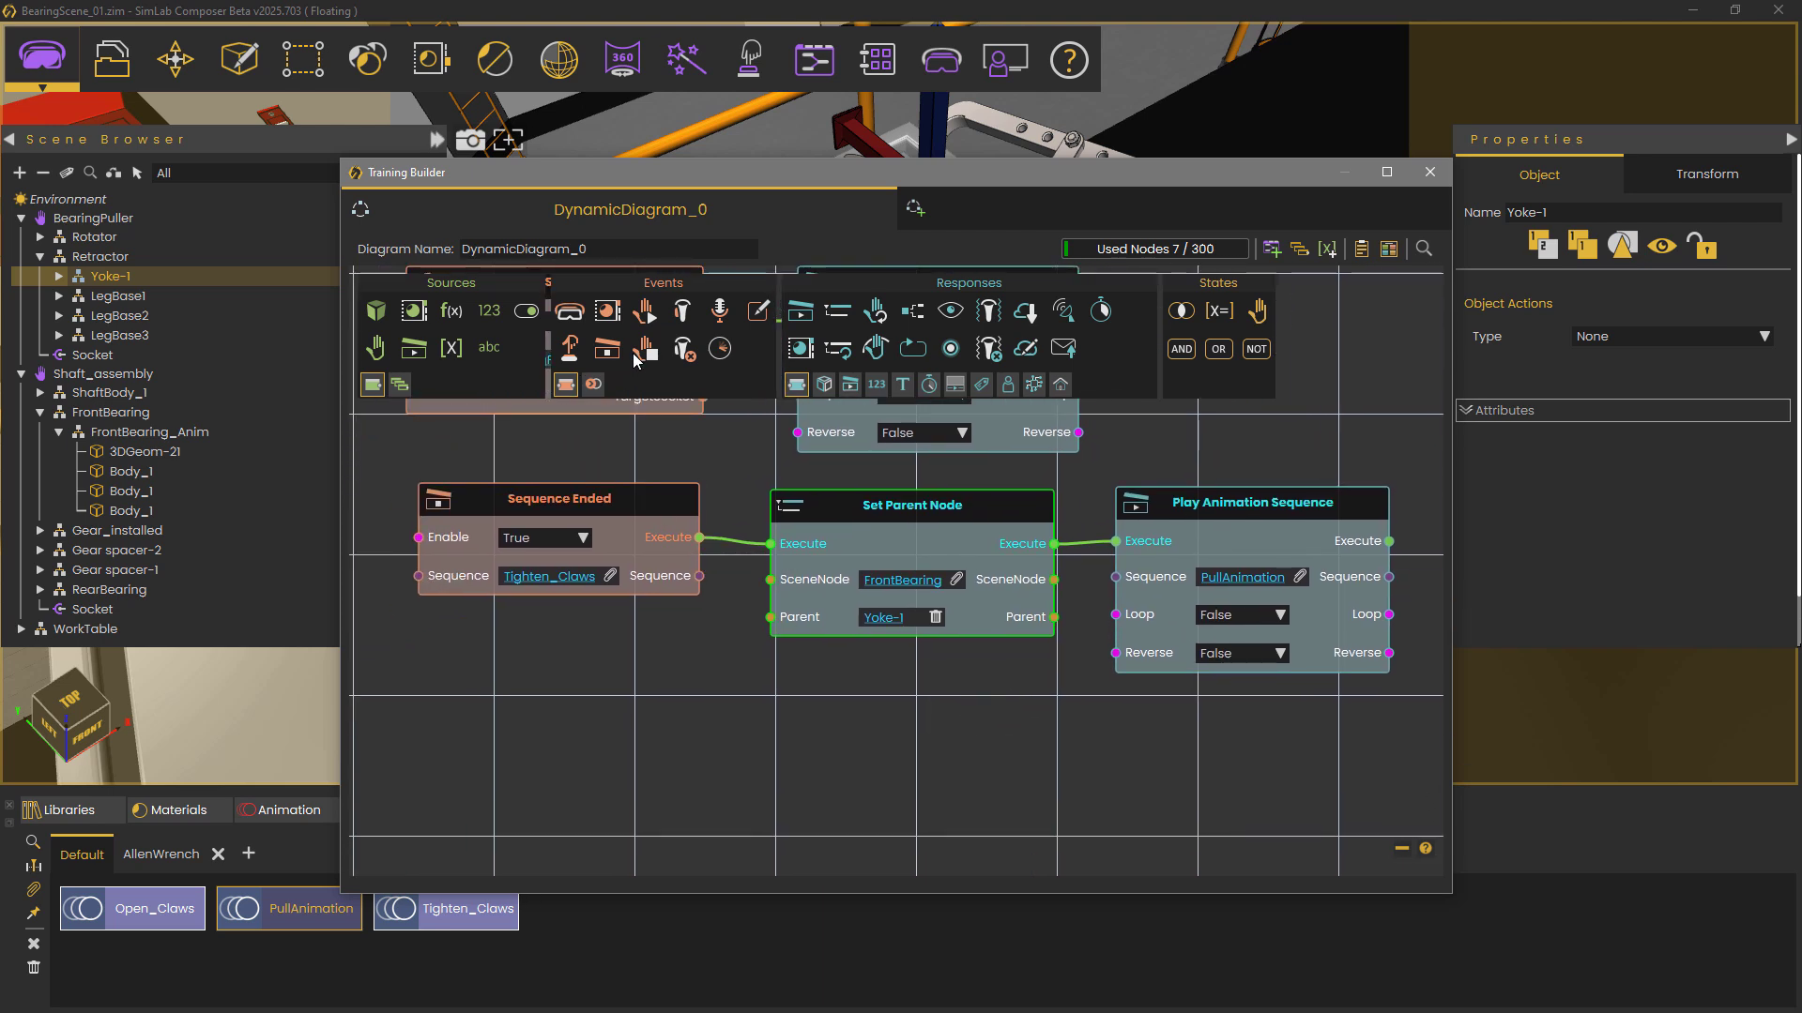
{"action": "left_click_drag", "start_coordinate": [609, 350], "coordinate": [513, 753]}
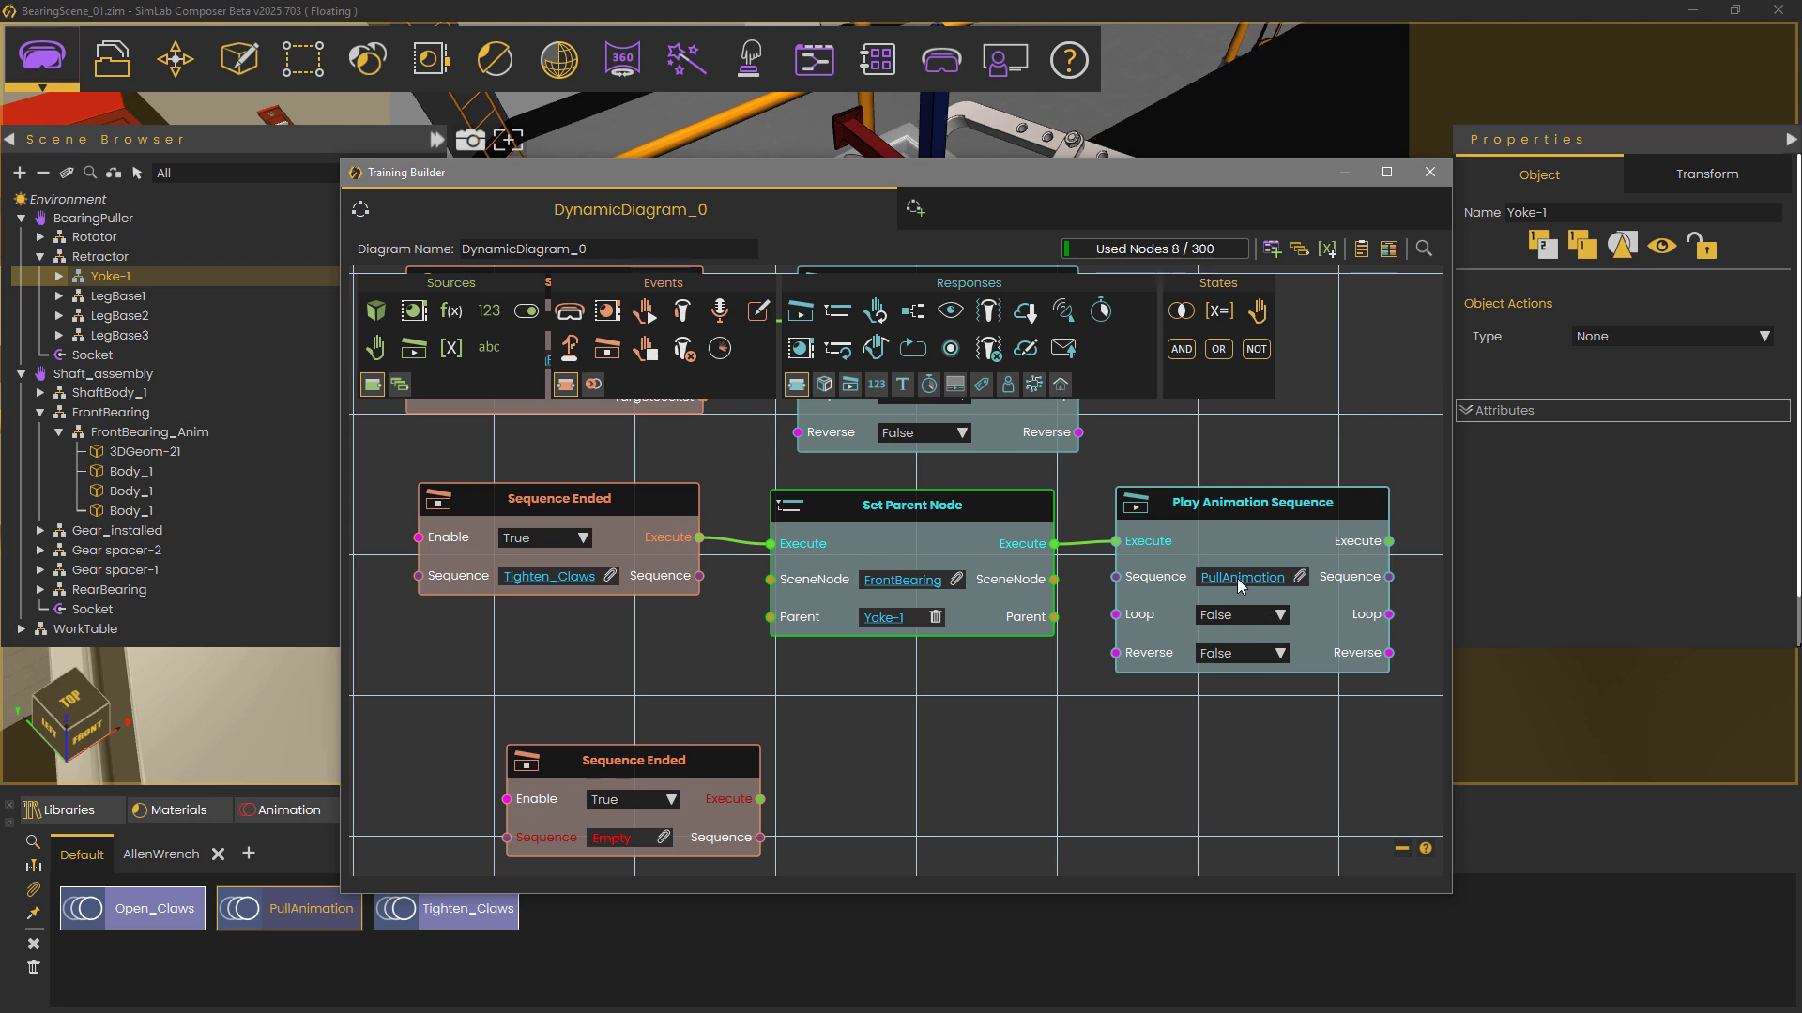
{"action": "left_click", "coordinate": [664, 837]}
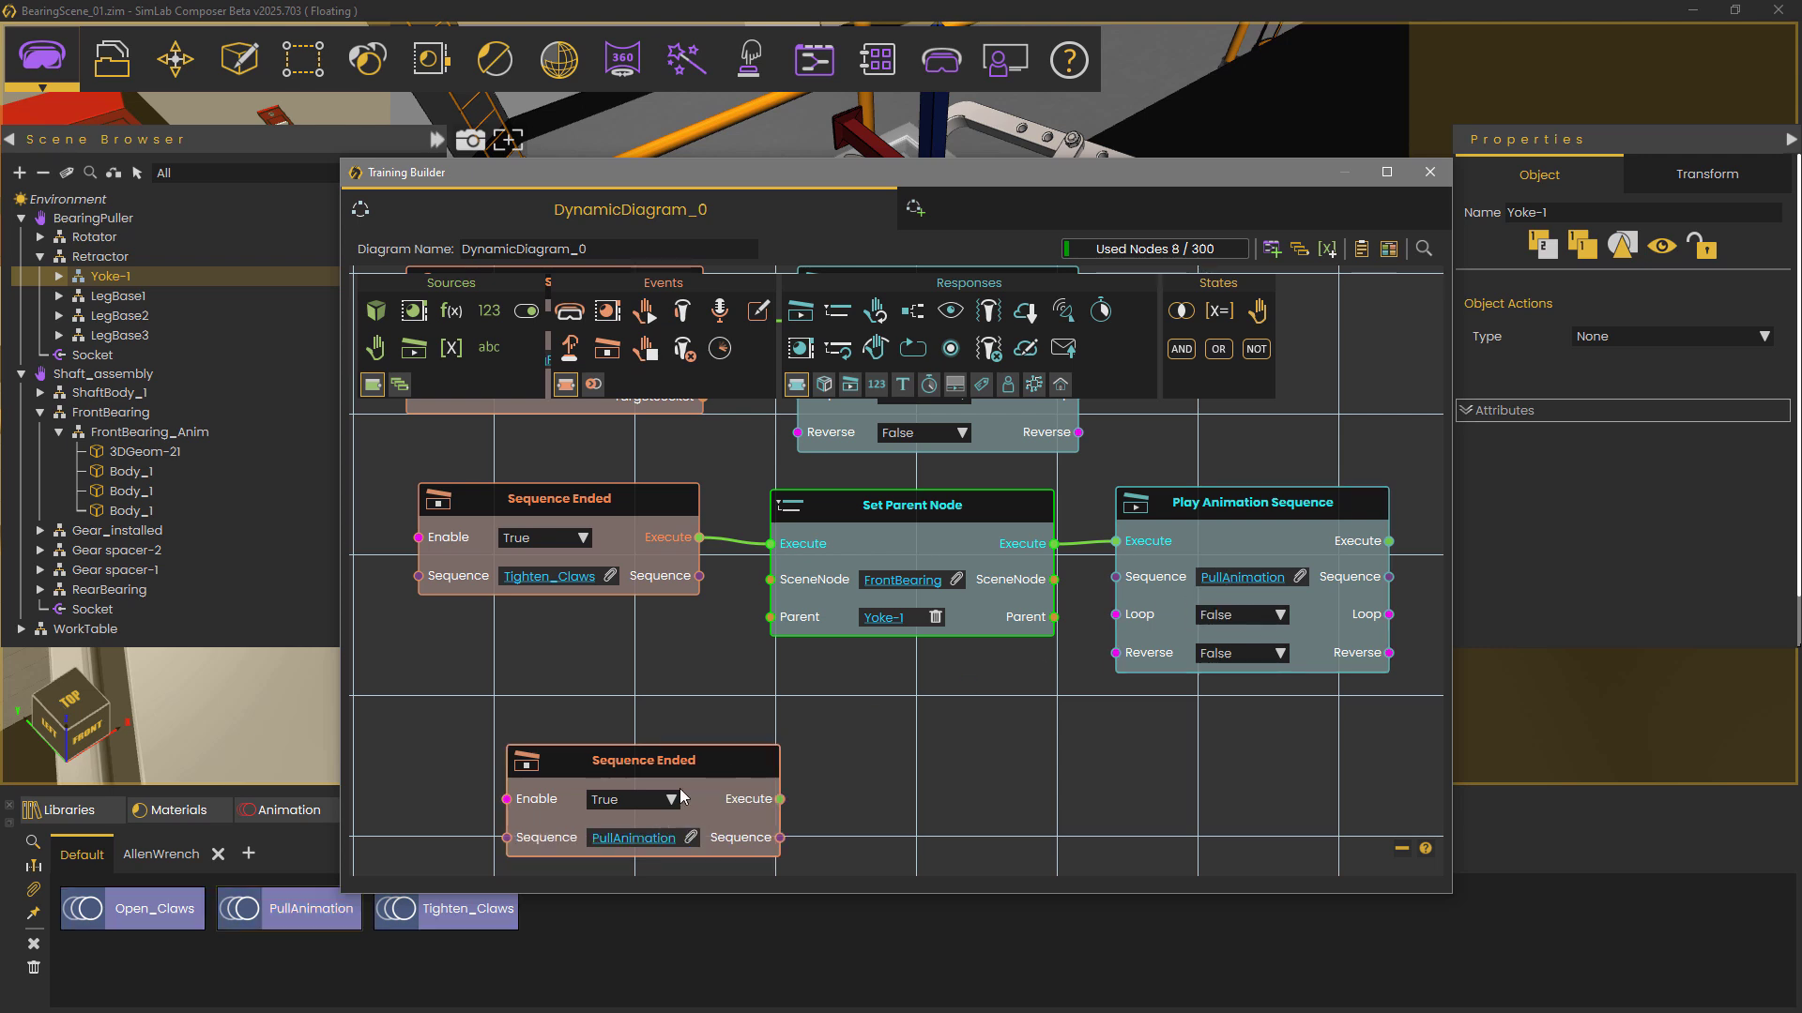
{"action": "left_click_drag", "start_coordinate": [682, 798], "coordinate": [653, 785]}
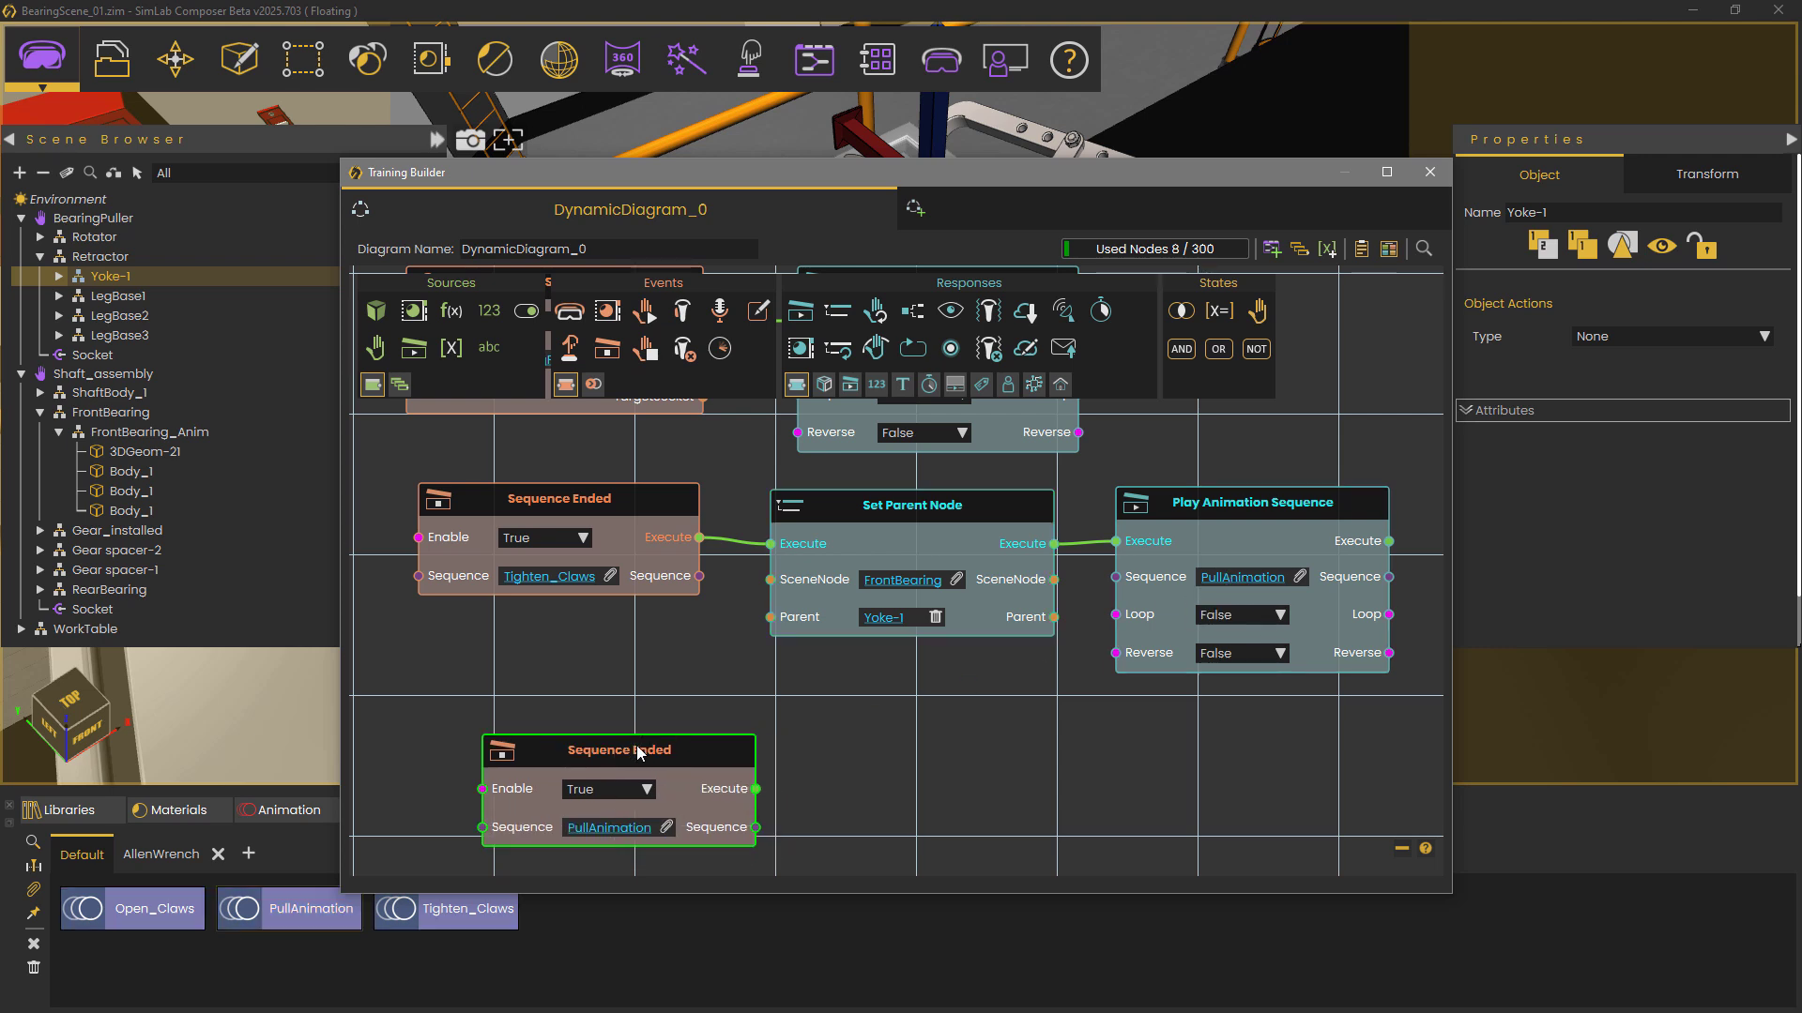
Add a Set Node Grabbable State response for FrontBearing and connect the PullAnimation Sequence Ended event's Execute output to it.
{"action": "left_click", "coordinate": [887, 582]}
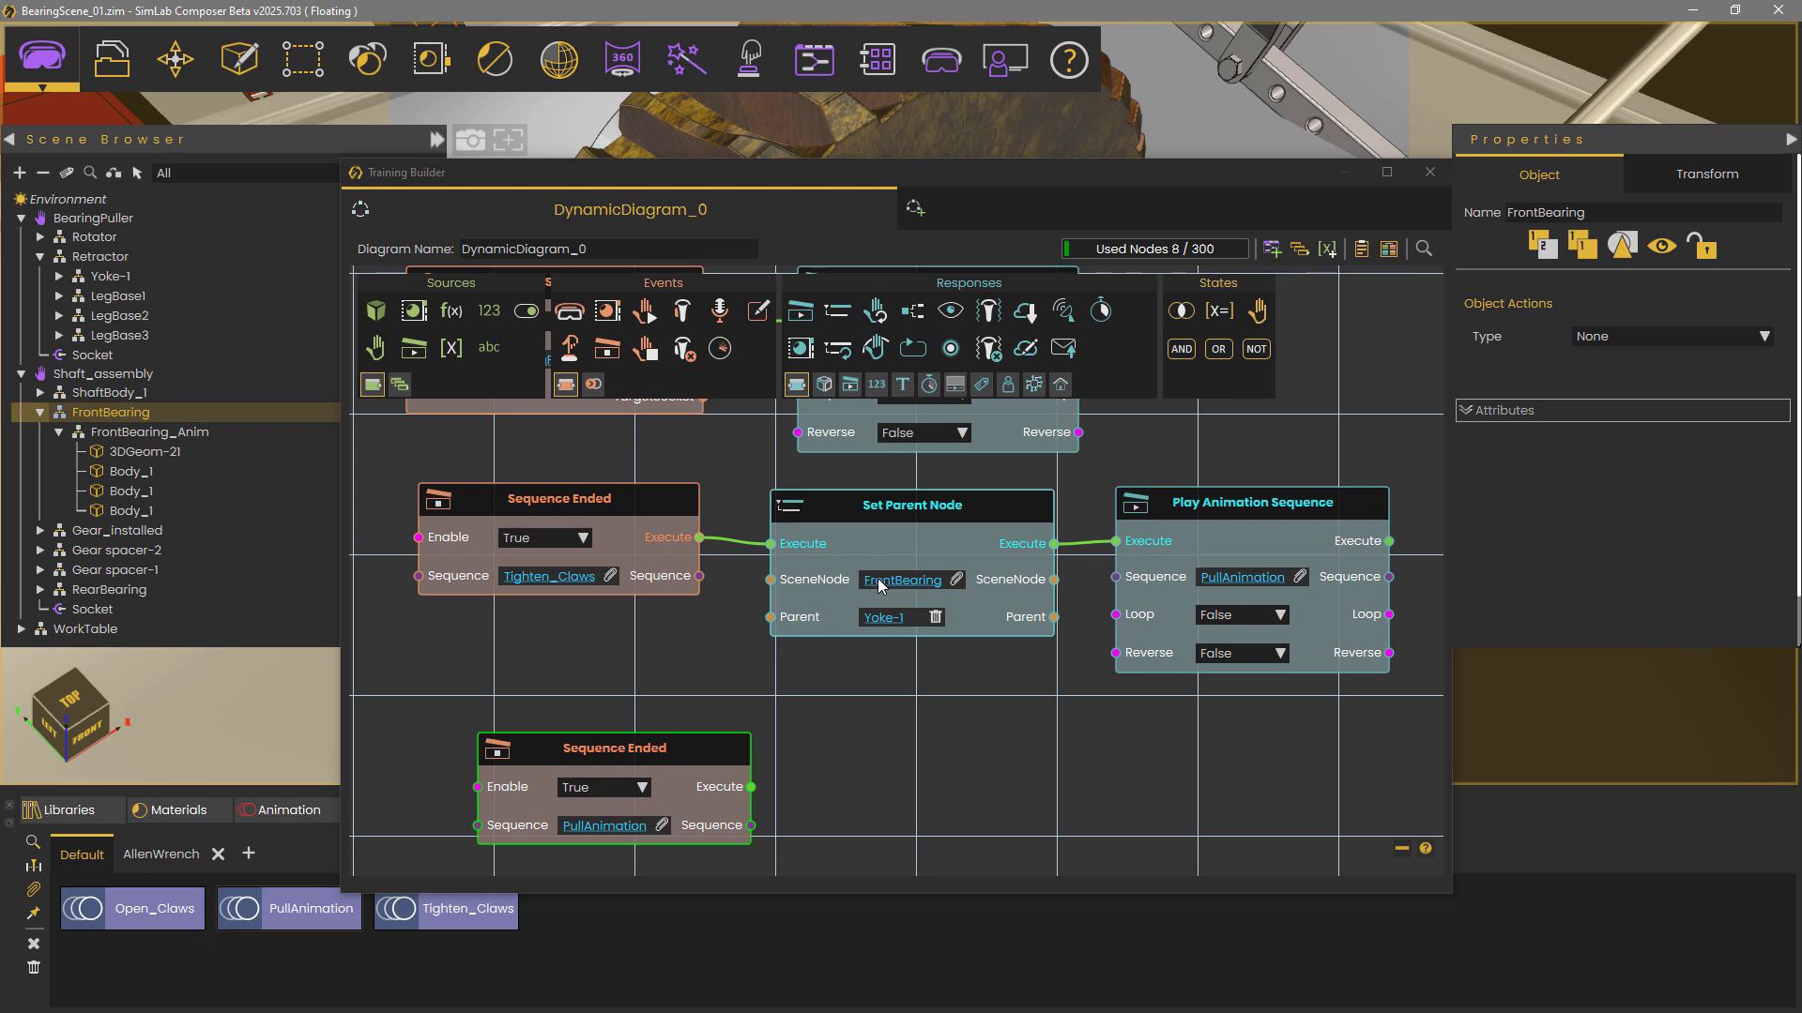
{"action": "left_click_drag", "start_coordinate": [888, 752], "coordinate": [888, 752]}
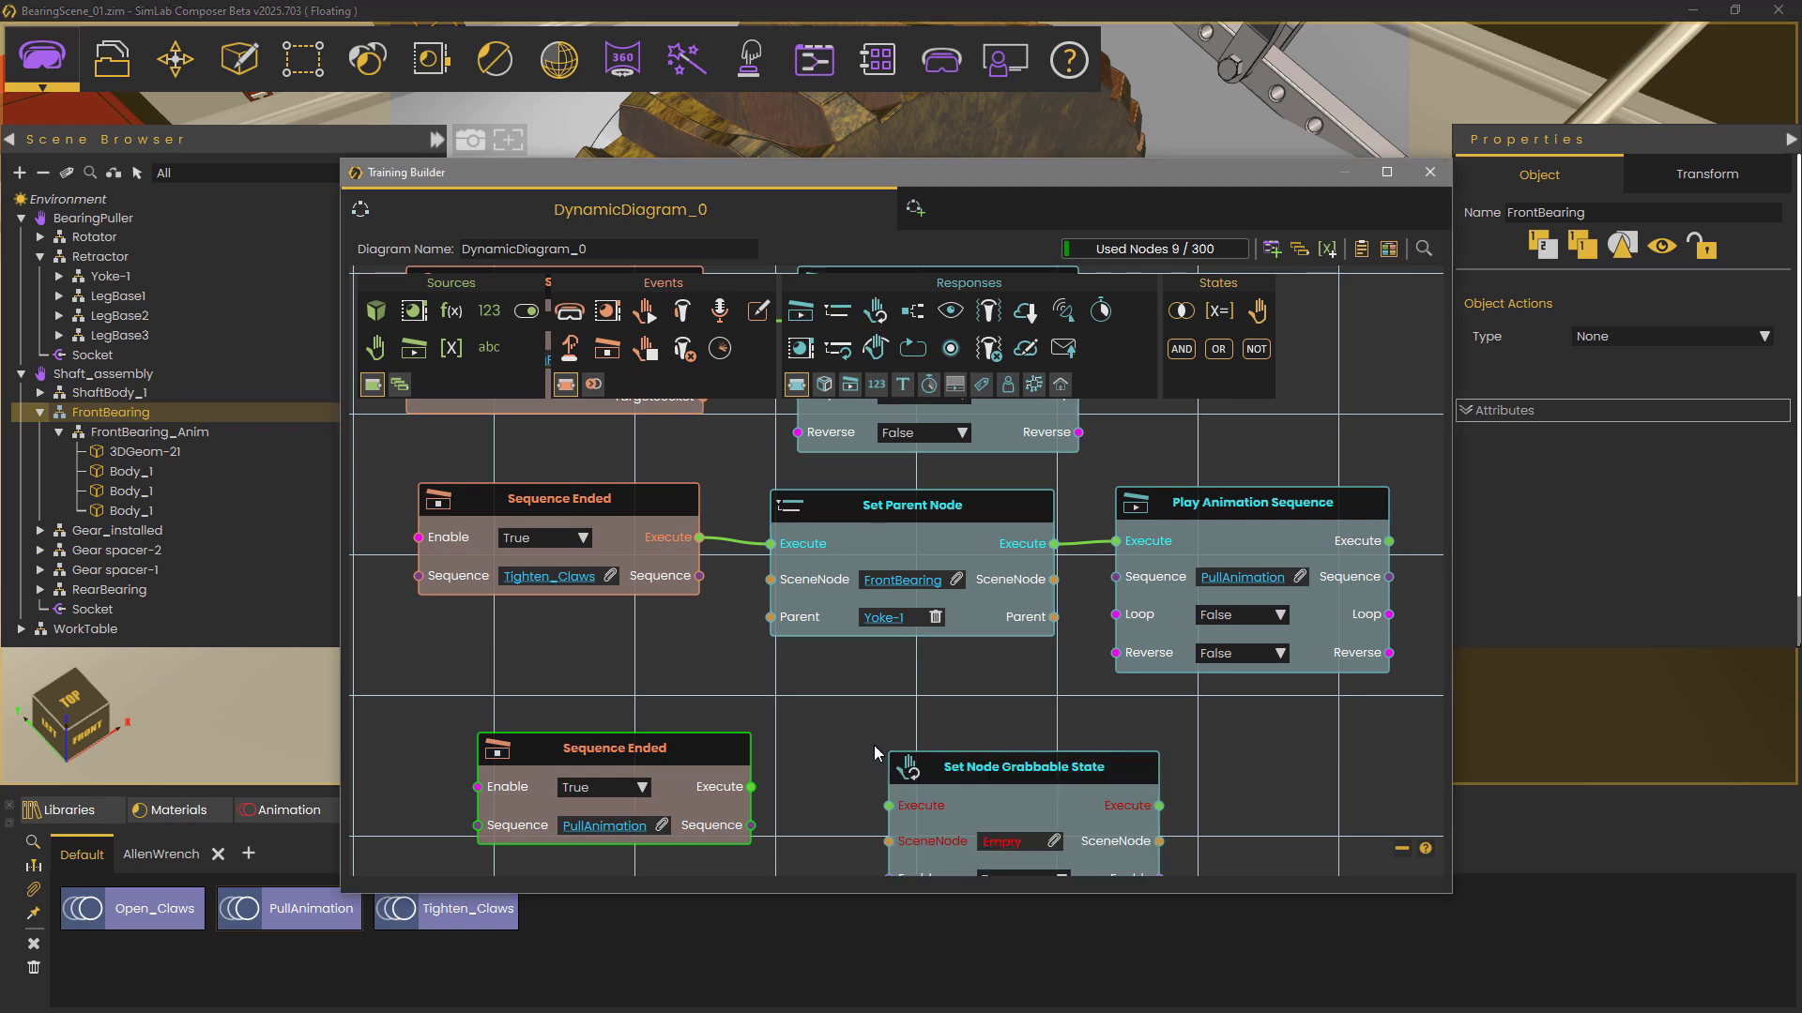
{"action": "middle_click_drag", "start_coordinate": [823, 711], "coordinate": [830, 619]}
{"action": "left_click", "coordinate": [1061, 751]}
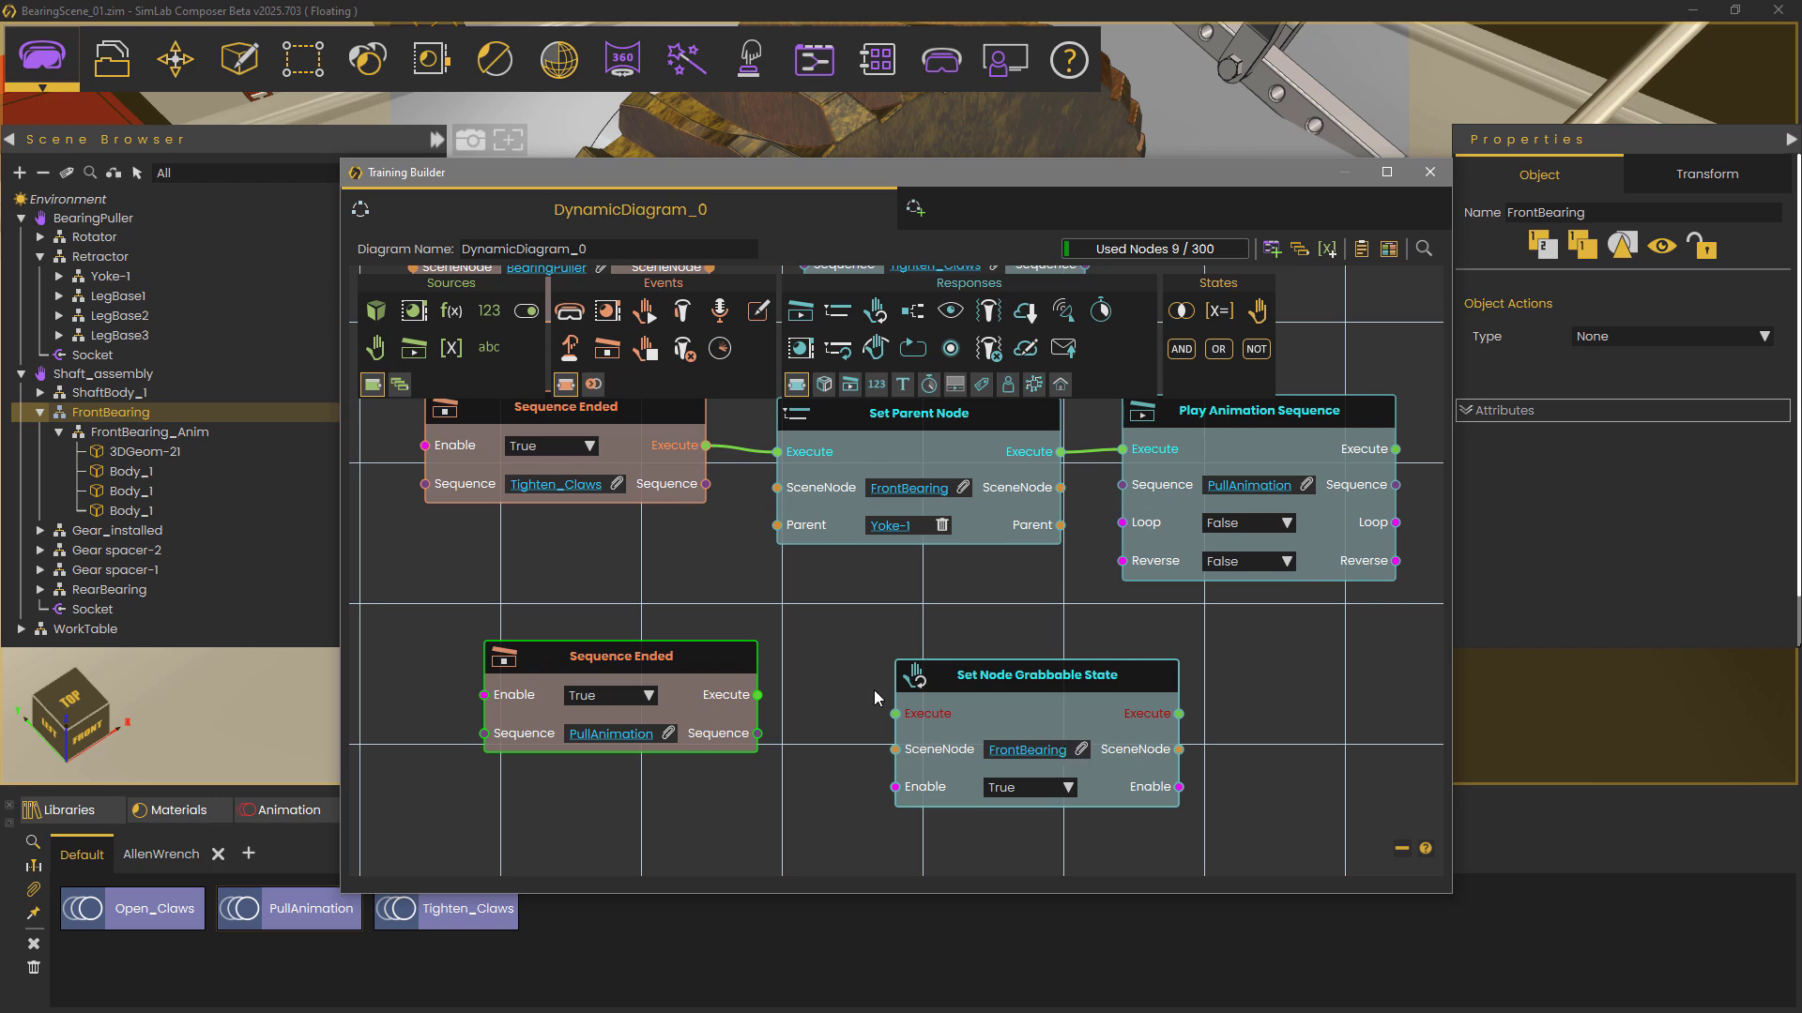
{"action": "left_click_drag", "start_coordinate": [758, 696], "coordinate": [894, 714]}
{"action": "left_click_drag", "start_coordinate": [942, 683], "coordinate": [939, 657]}
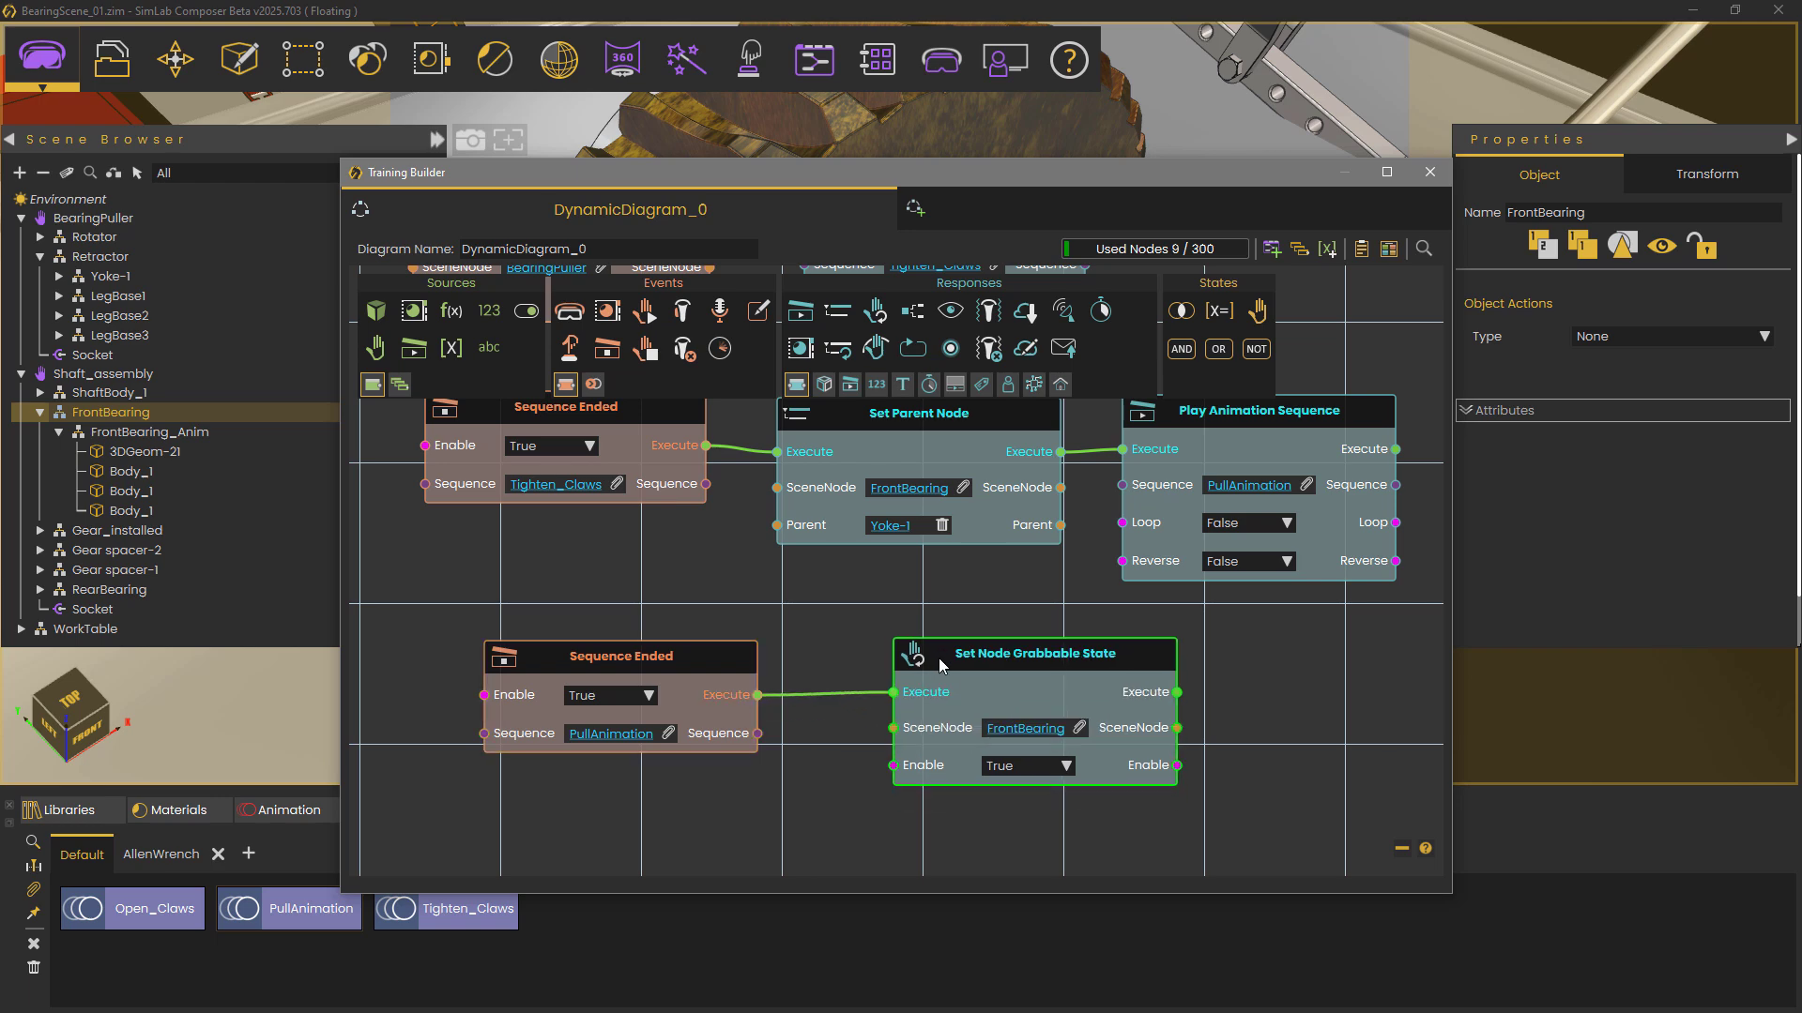
Maximize the Training Builder and review all node chains from Node Ready to Snap down to Set Node Grabbable State.
{"action": "double_click", "coordinate": [968, 182]}
{"action": "middle_click_drag", "start_coordinate": [1257, 247], "coordinate": [1295, 632]}
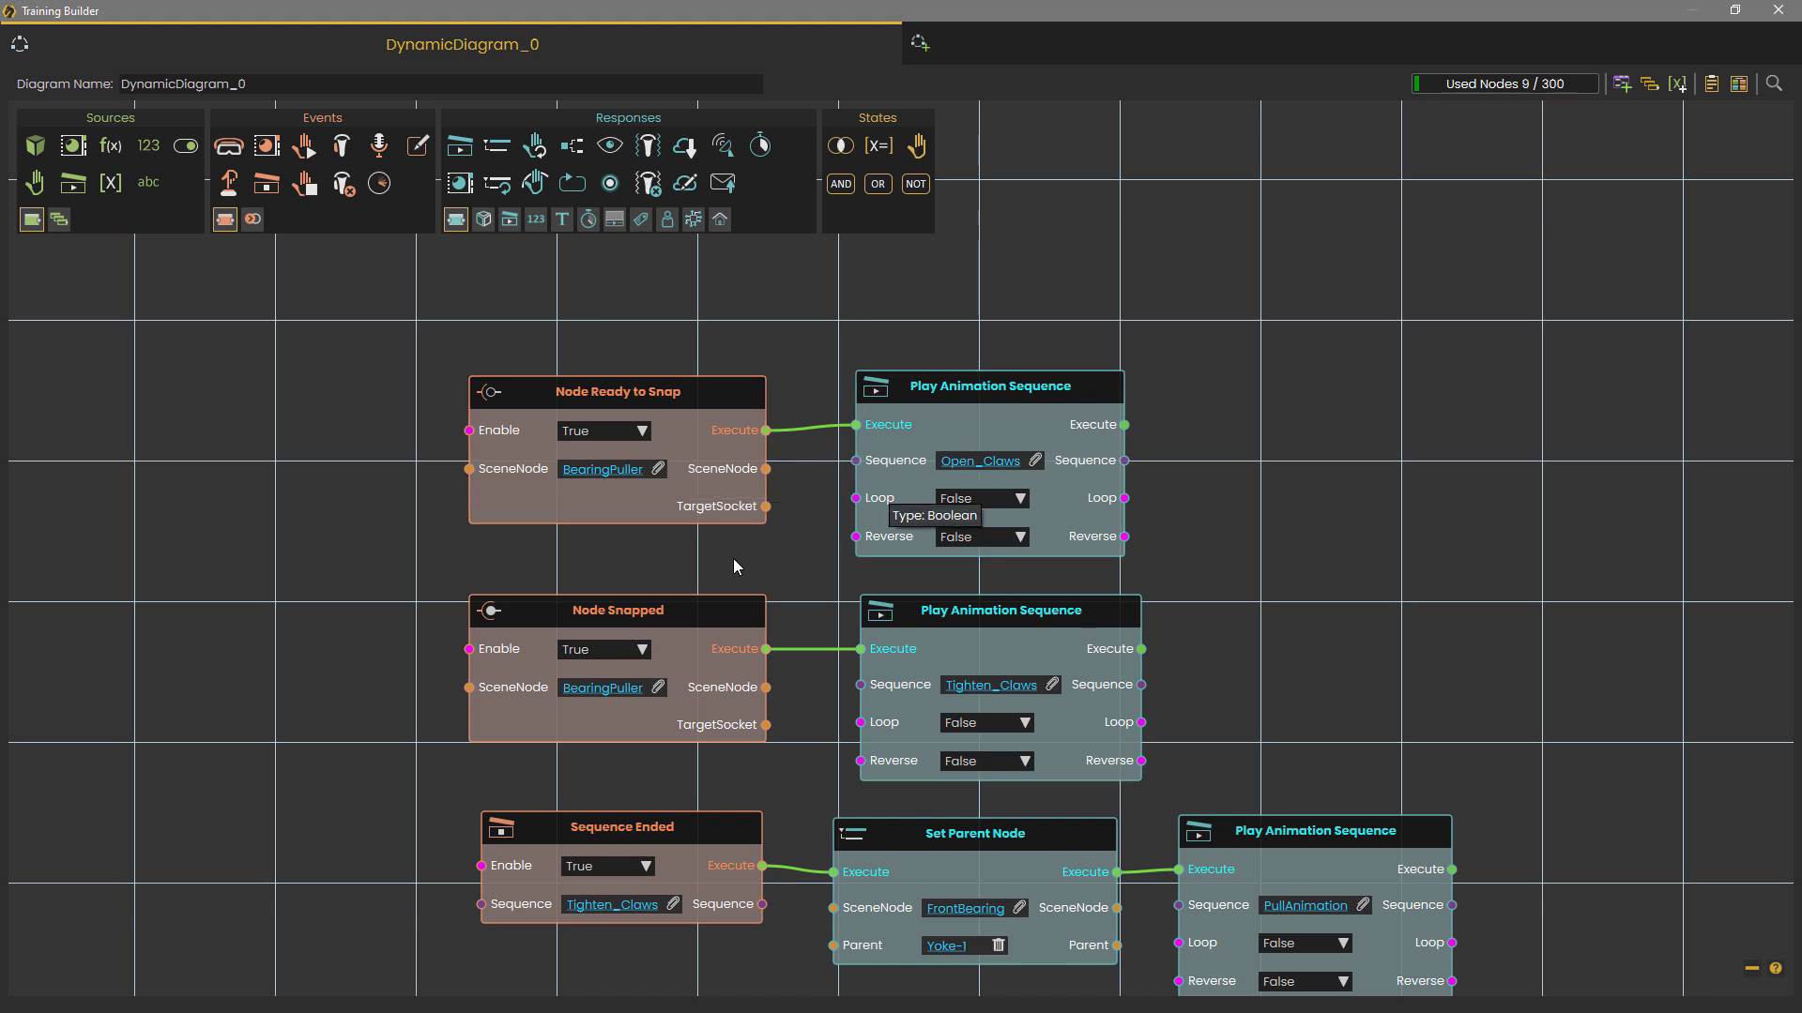
{"action": "middle_click_drag", "start_coordinate": [734, 559], "coordinate": [792, 435]}
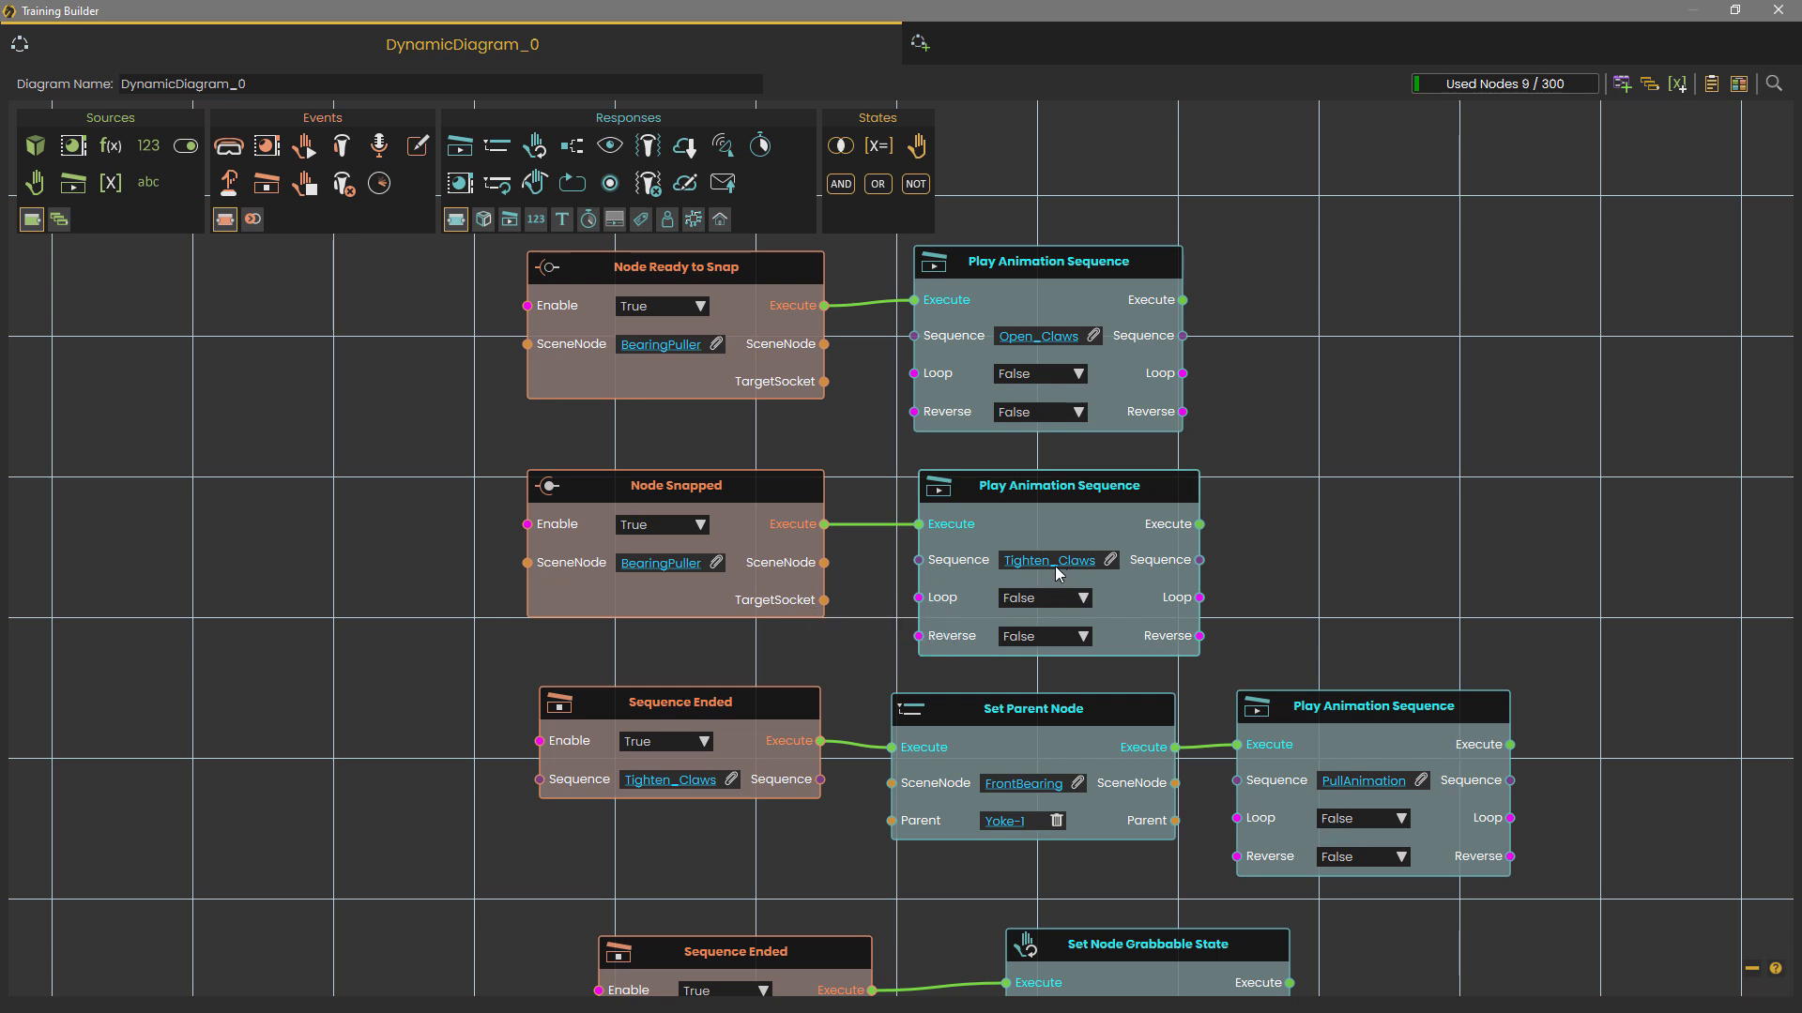
{"action": "middle_click_drag", "start_coordinate": [811, 653], "coordinate": [817, 517]}
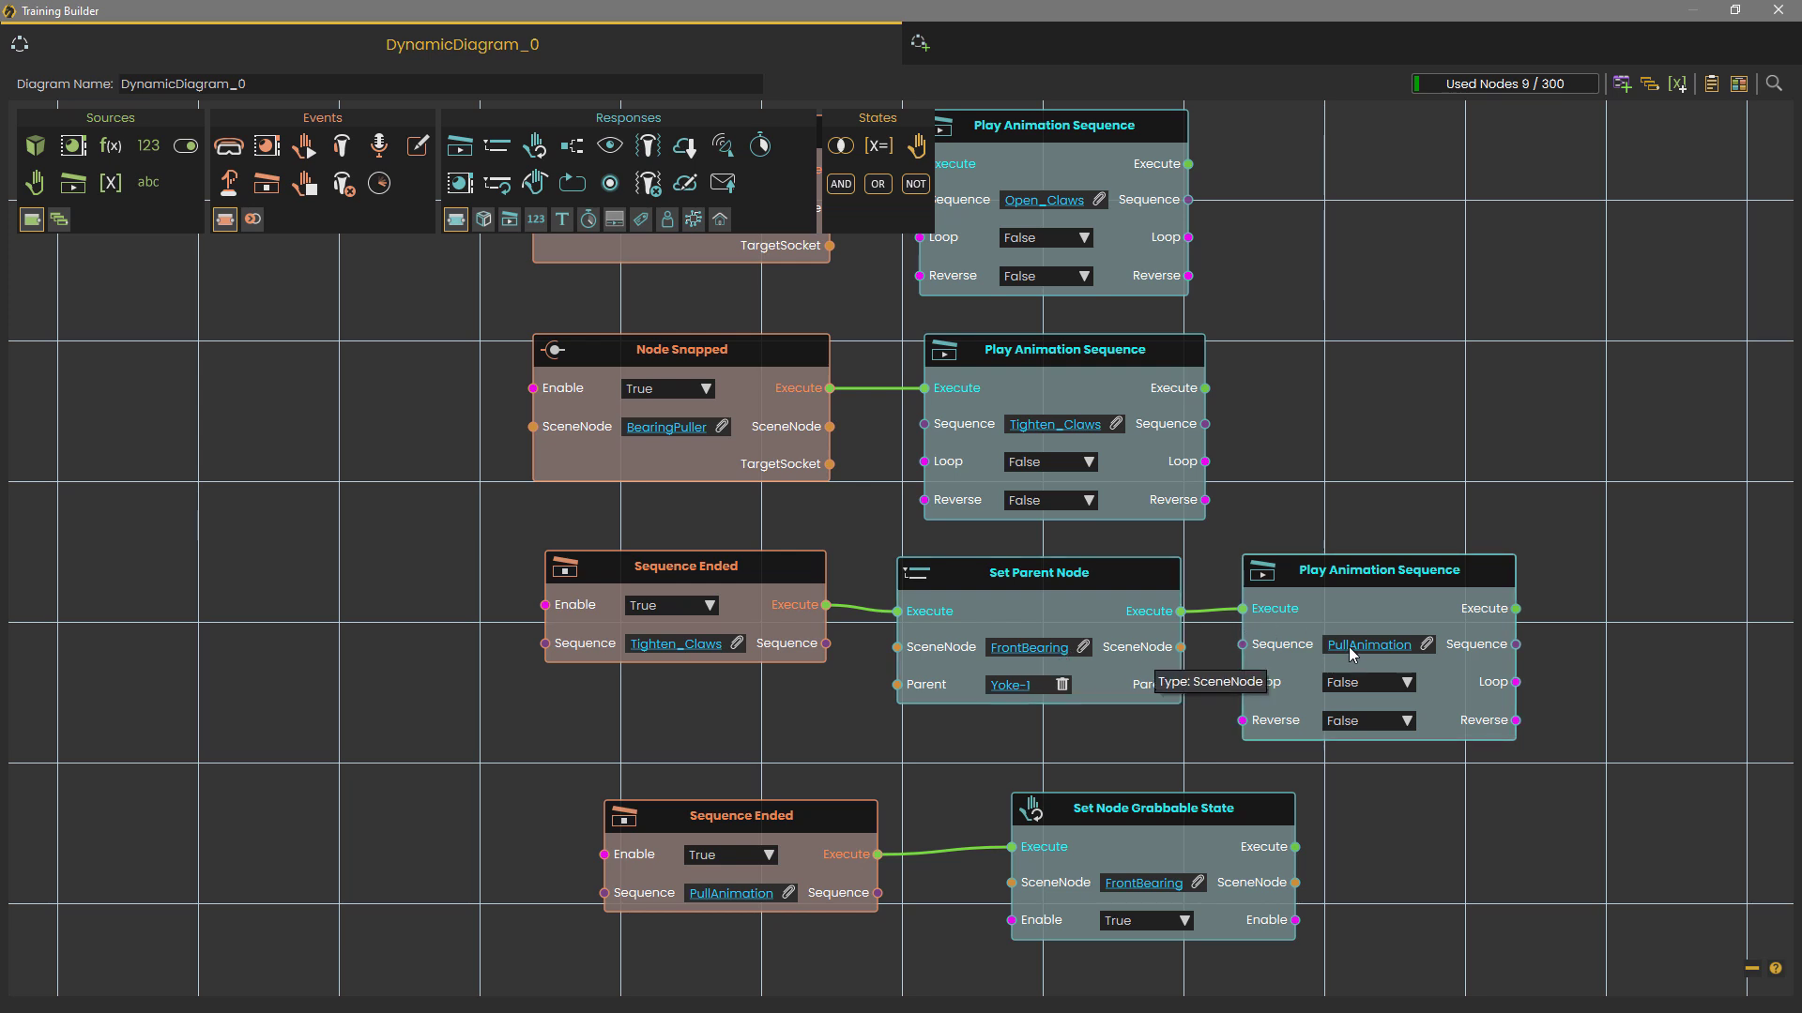
{"action": "middle_click_drag", "start_coordinate": [735, 858], "coordinate": [760, 668]}
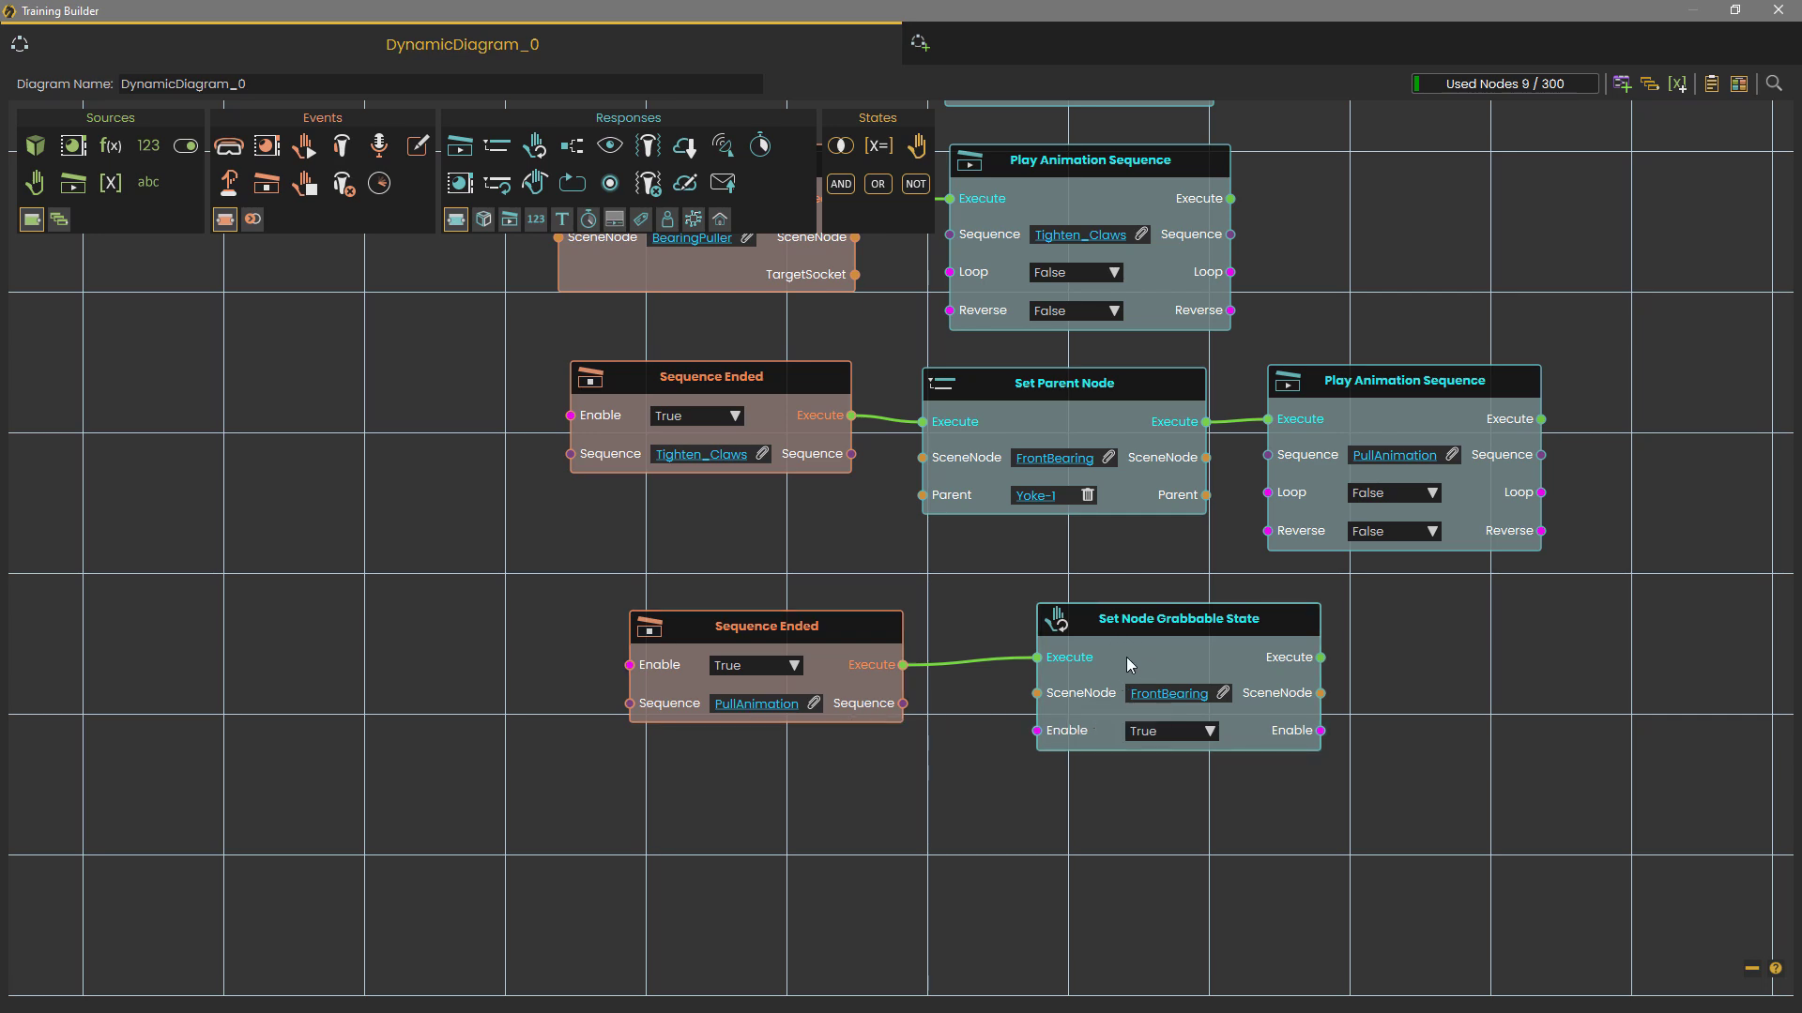
Close the Training Builder and show the scene in the SimLab VR Viewer.
{"action": "left_click_drag", "start_coordinate": [903, 9], "coordinate": [785, 221]}
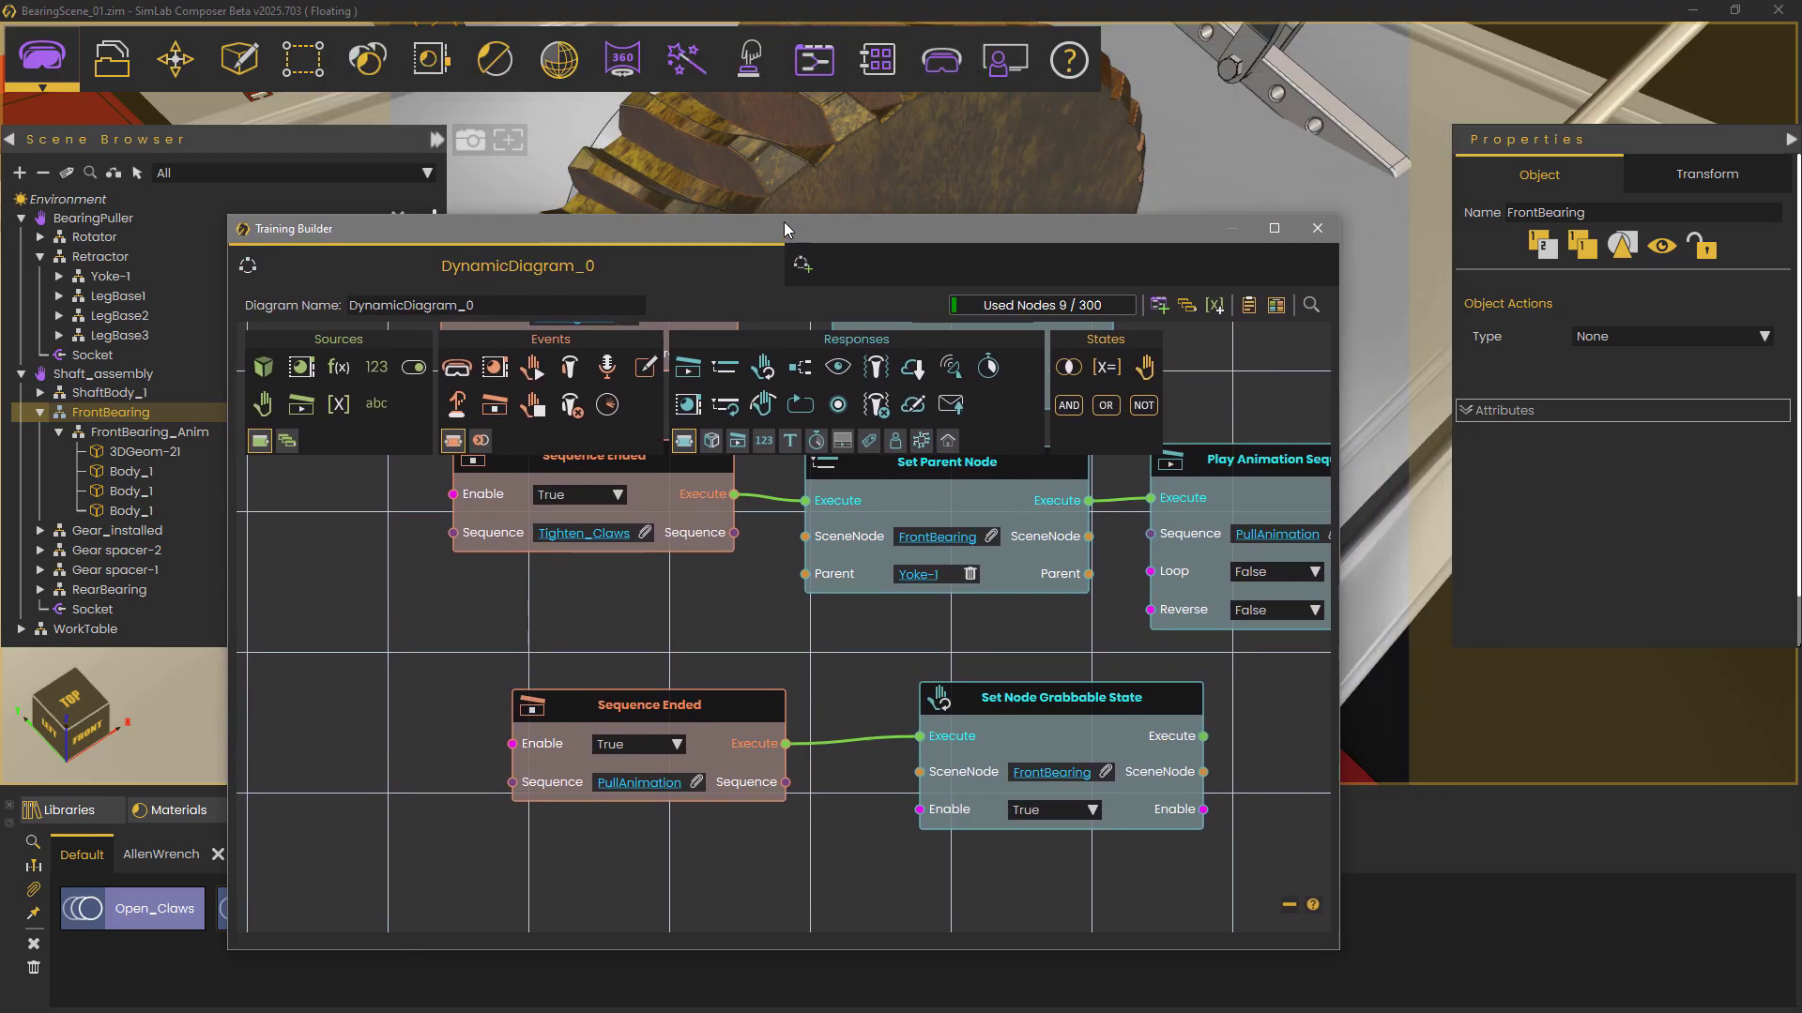
{"action": "left_click", "coordinate": [1317, 228]}
{"action": "left_click", "coordinate": [941, 59]}
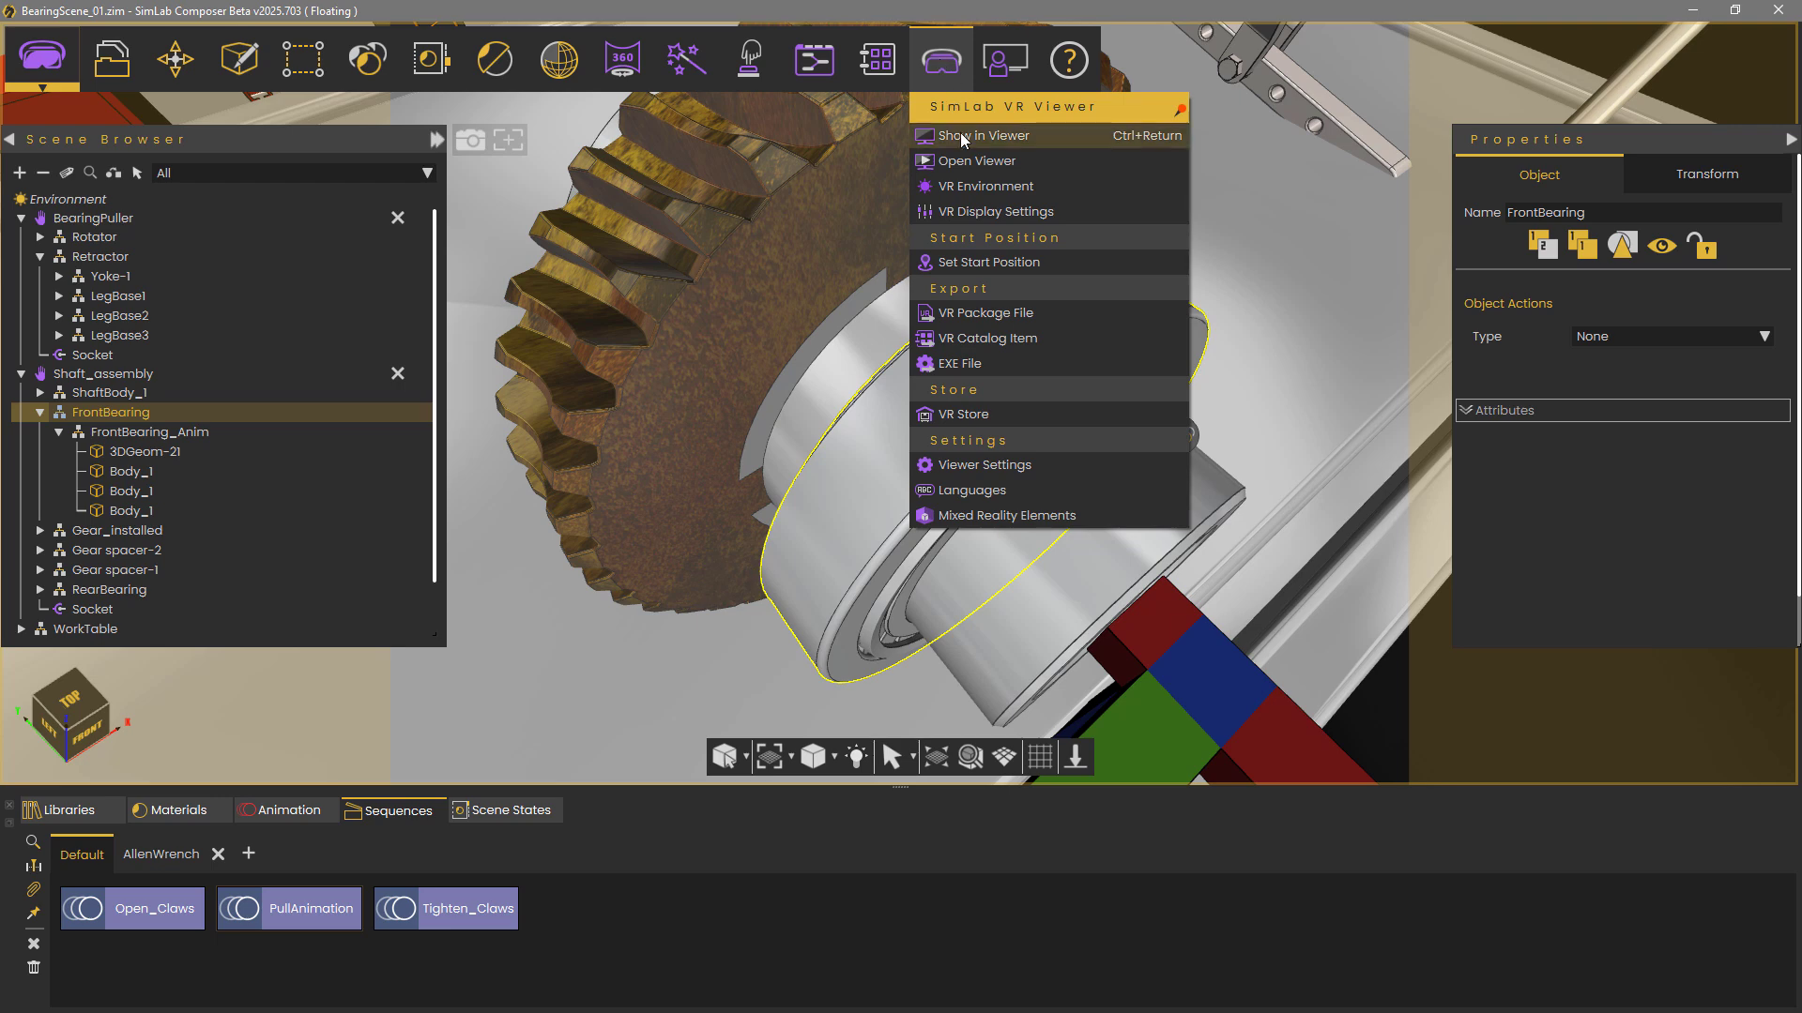
{"action": "left_click", "coordinate": [960, 136]}
Grab the bearing puller, carry it to the shaft assembly, release it to snap onto the front bearing, and view the pull animation up close.
{"action": "left_click", "coordinate": [690, 509]}
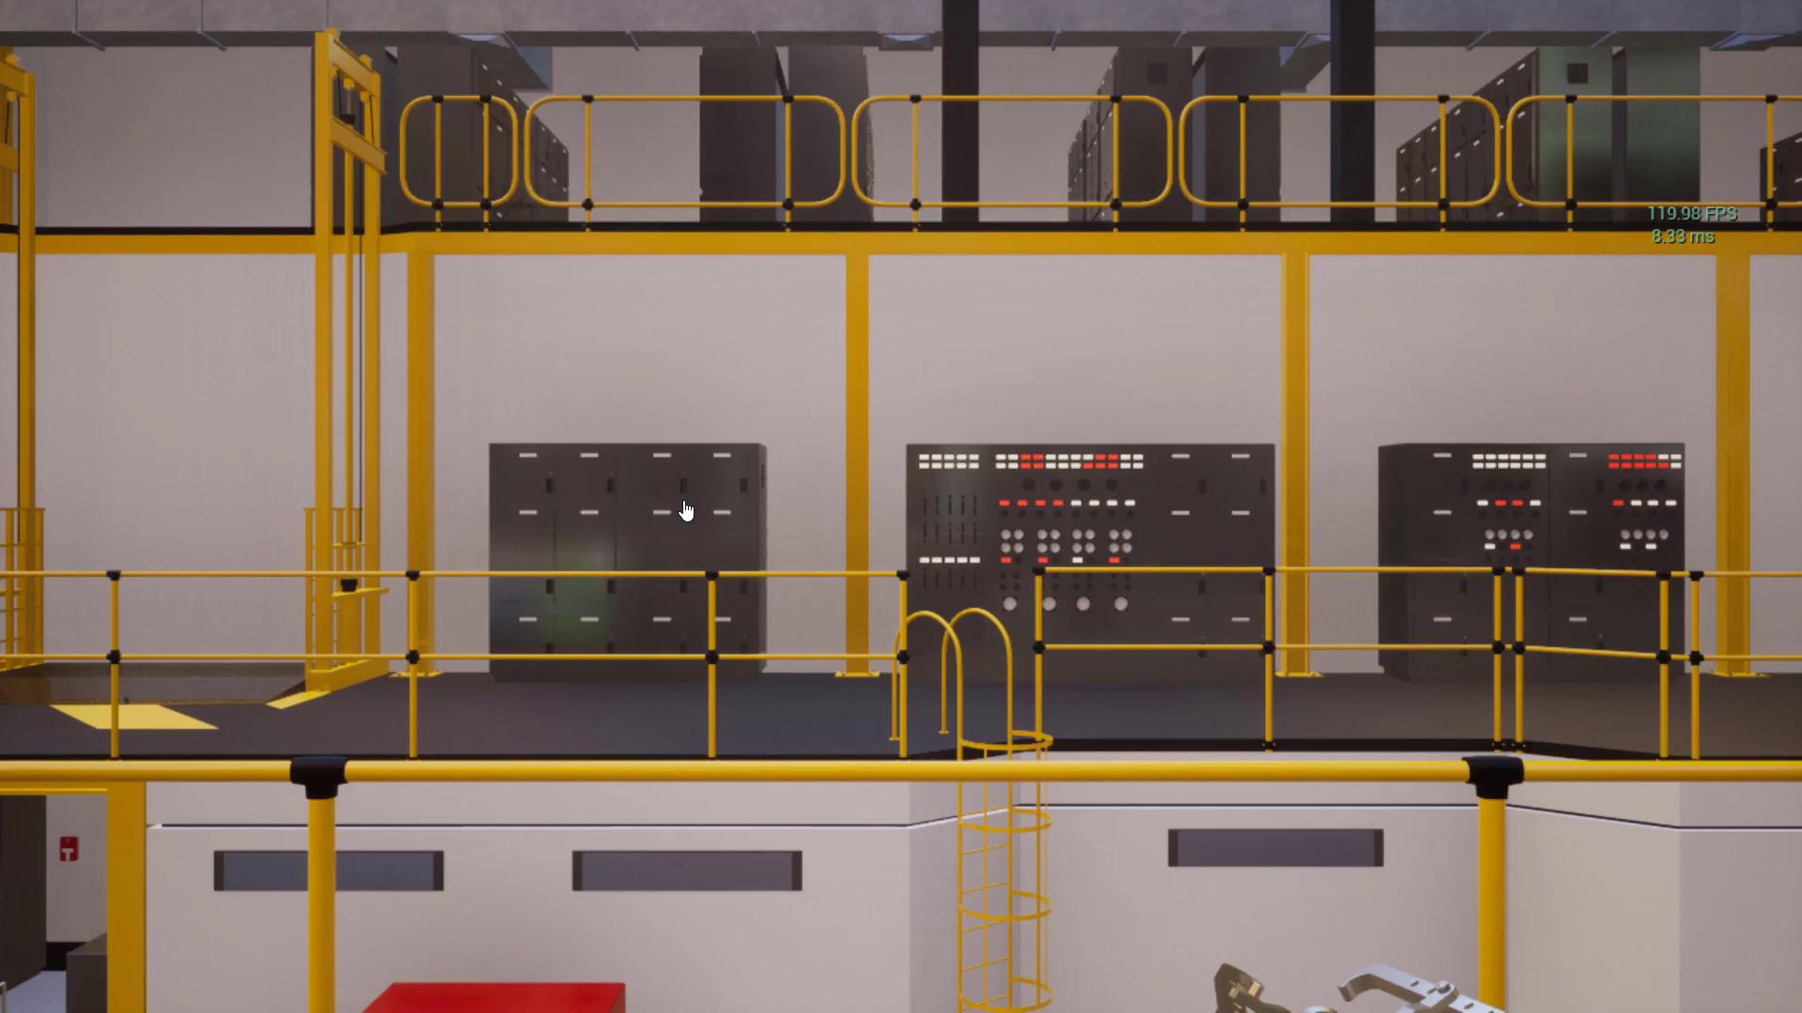
{"action": "right_click_drag", "start_coordinate": [685, 508], "coordinate": [718, 586]}
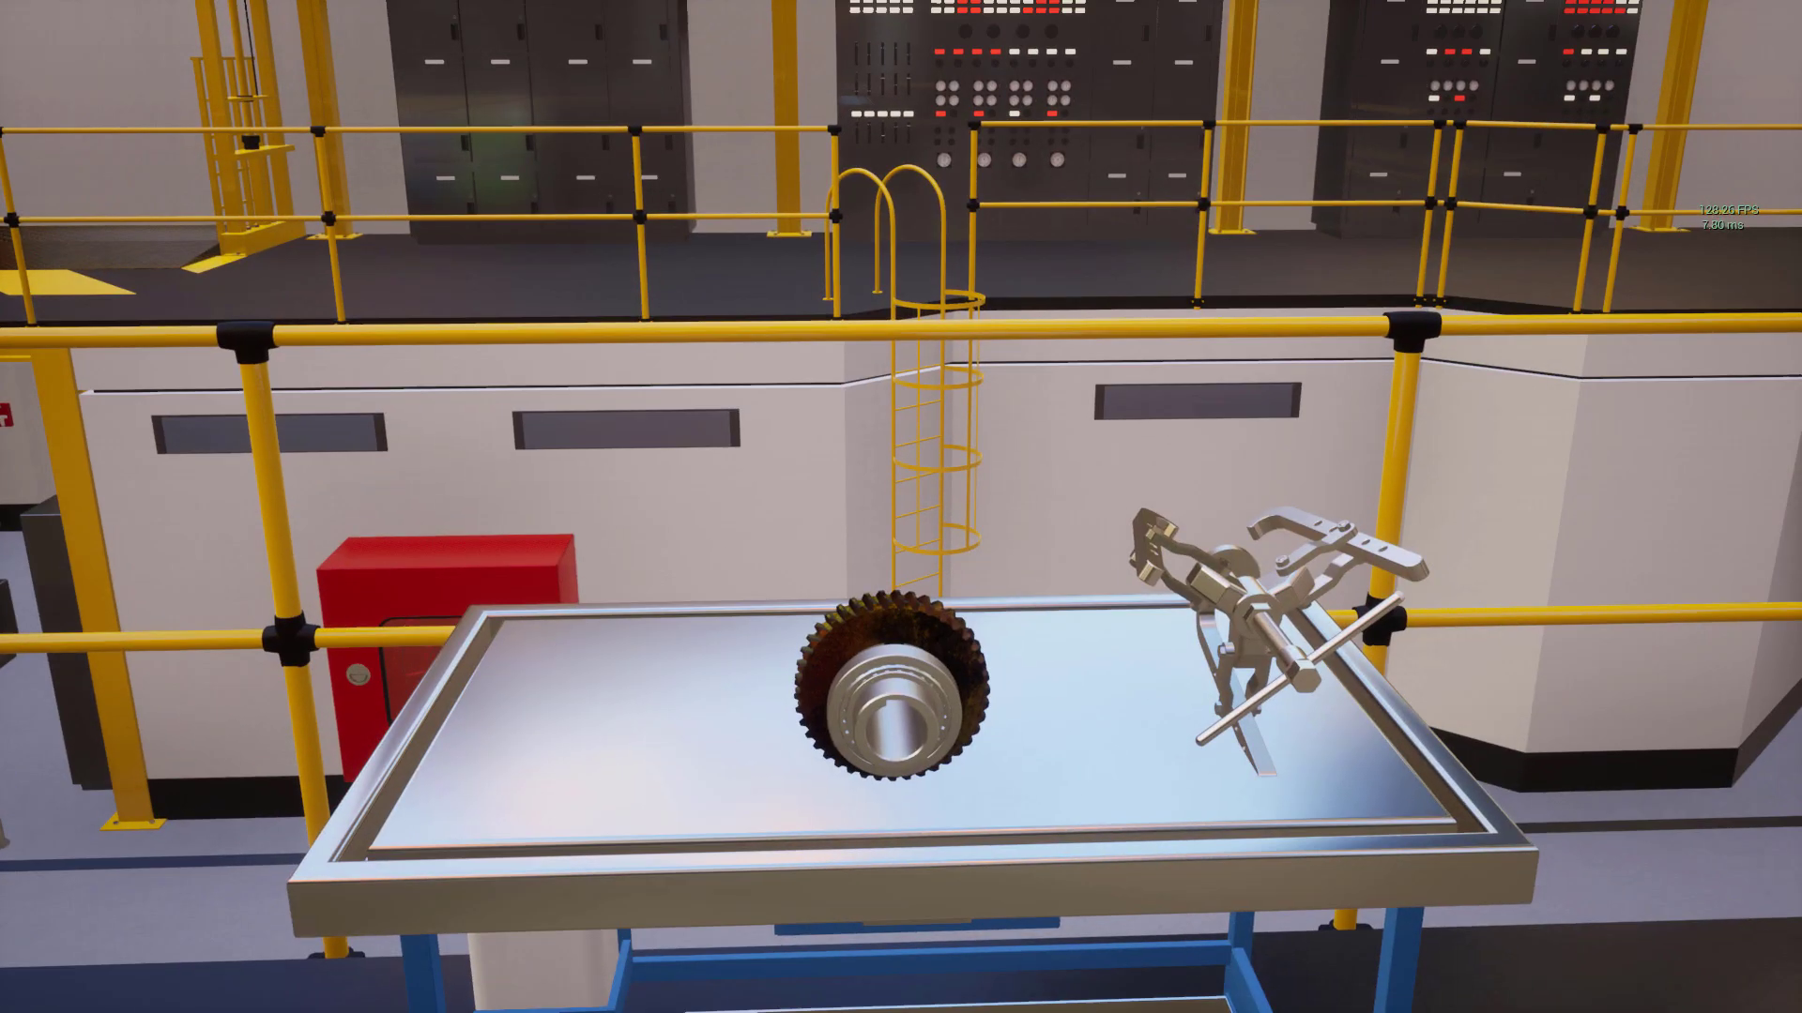
{"action": "key", "text": "w"}
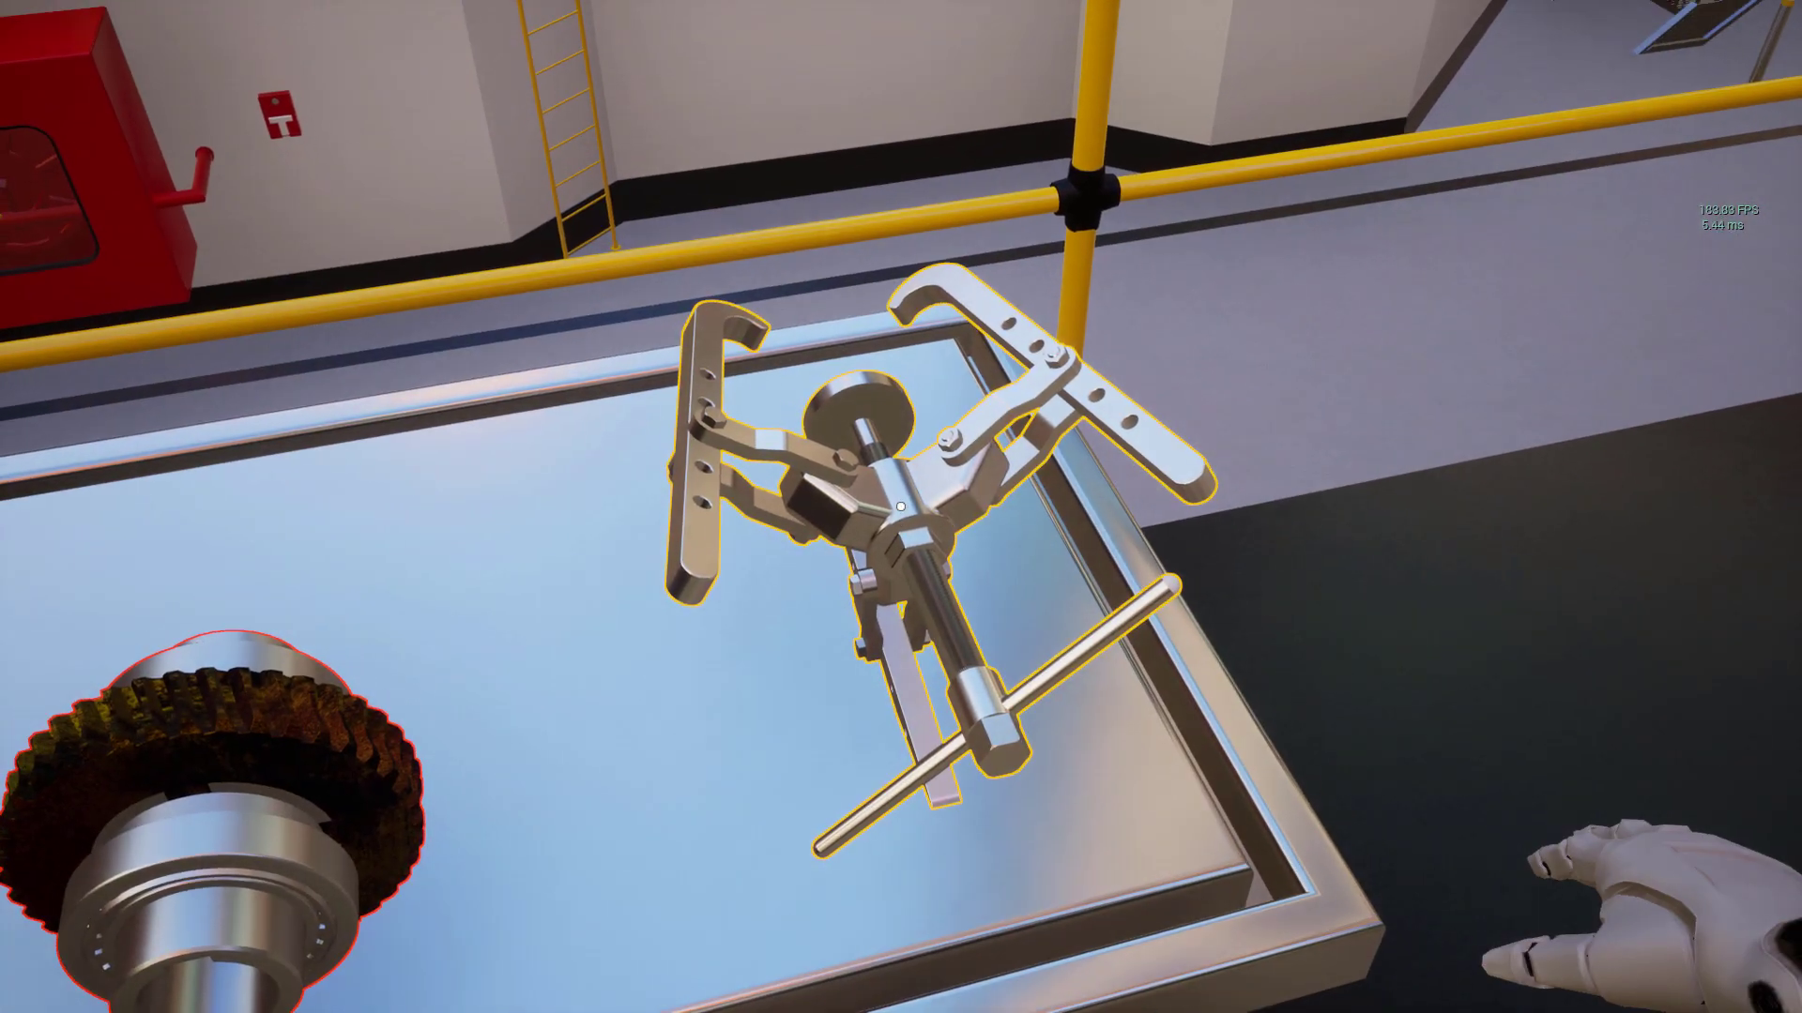
{"action": "left_click", "coordinate": [901, 507]}
{"action": "key", "text": "s"}
{"action": "key", "text": "s"}
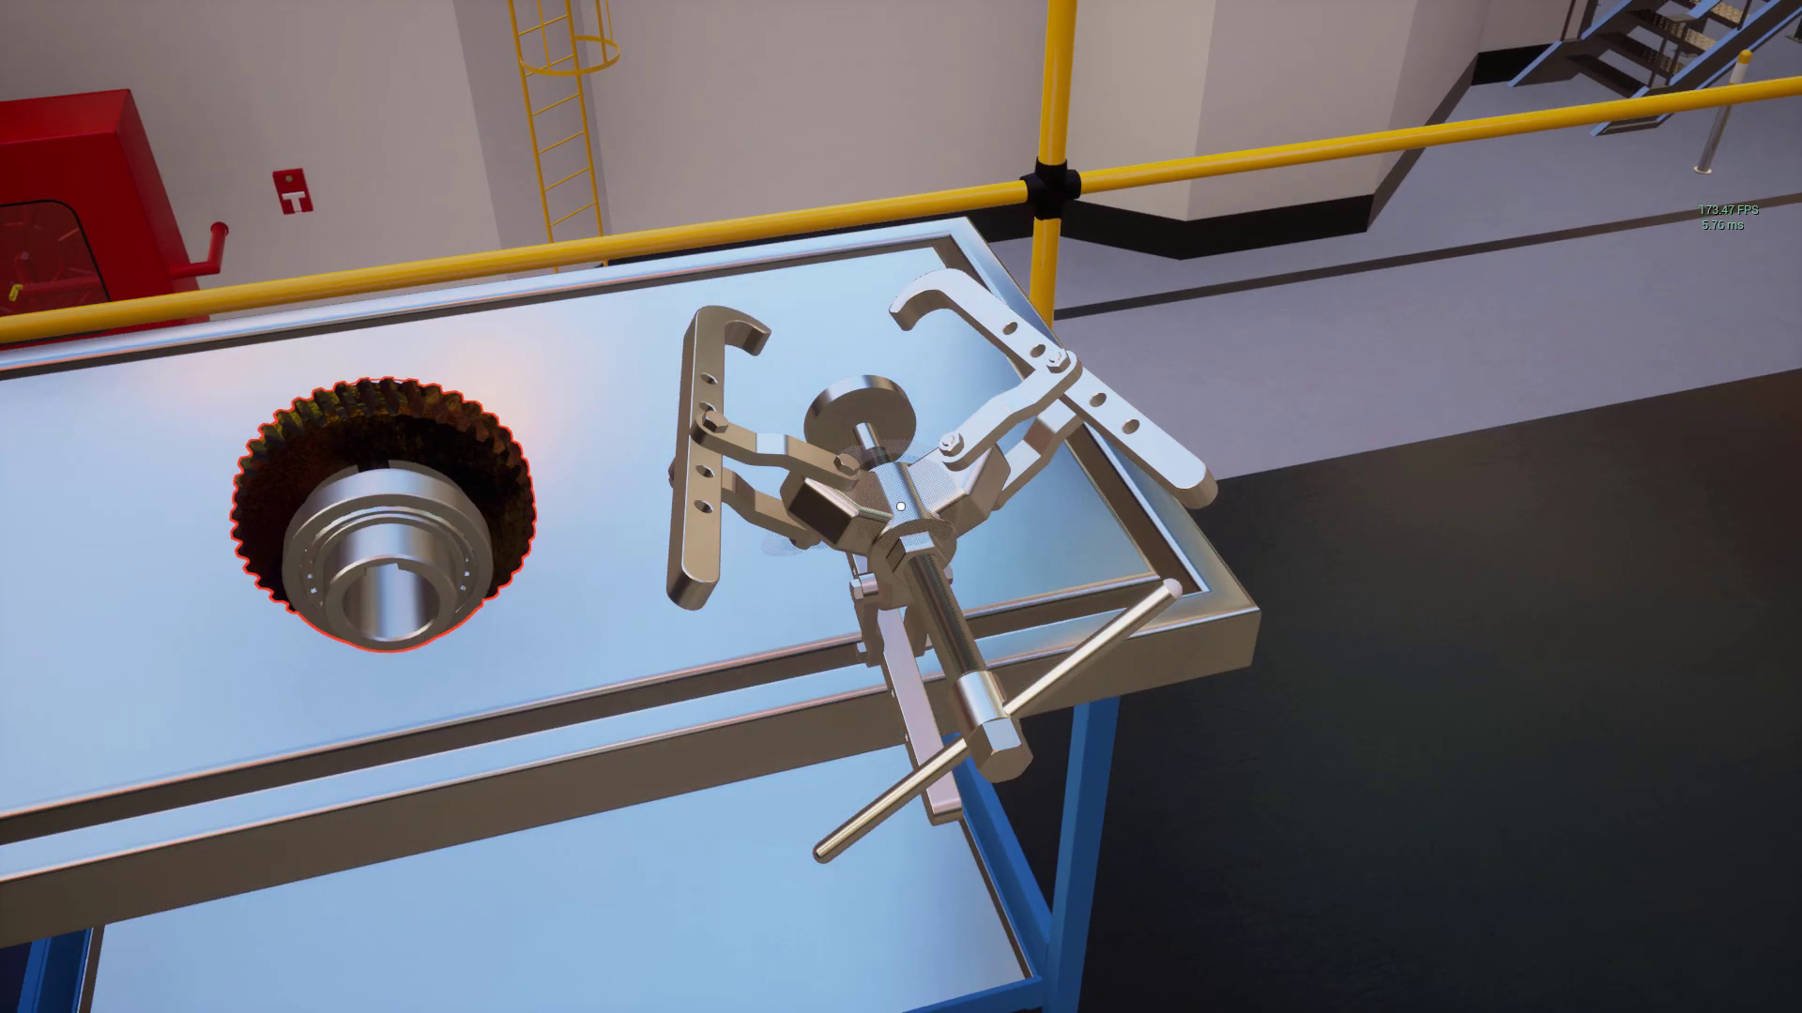
{"action": "key", "text": "w"}
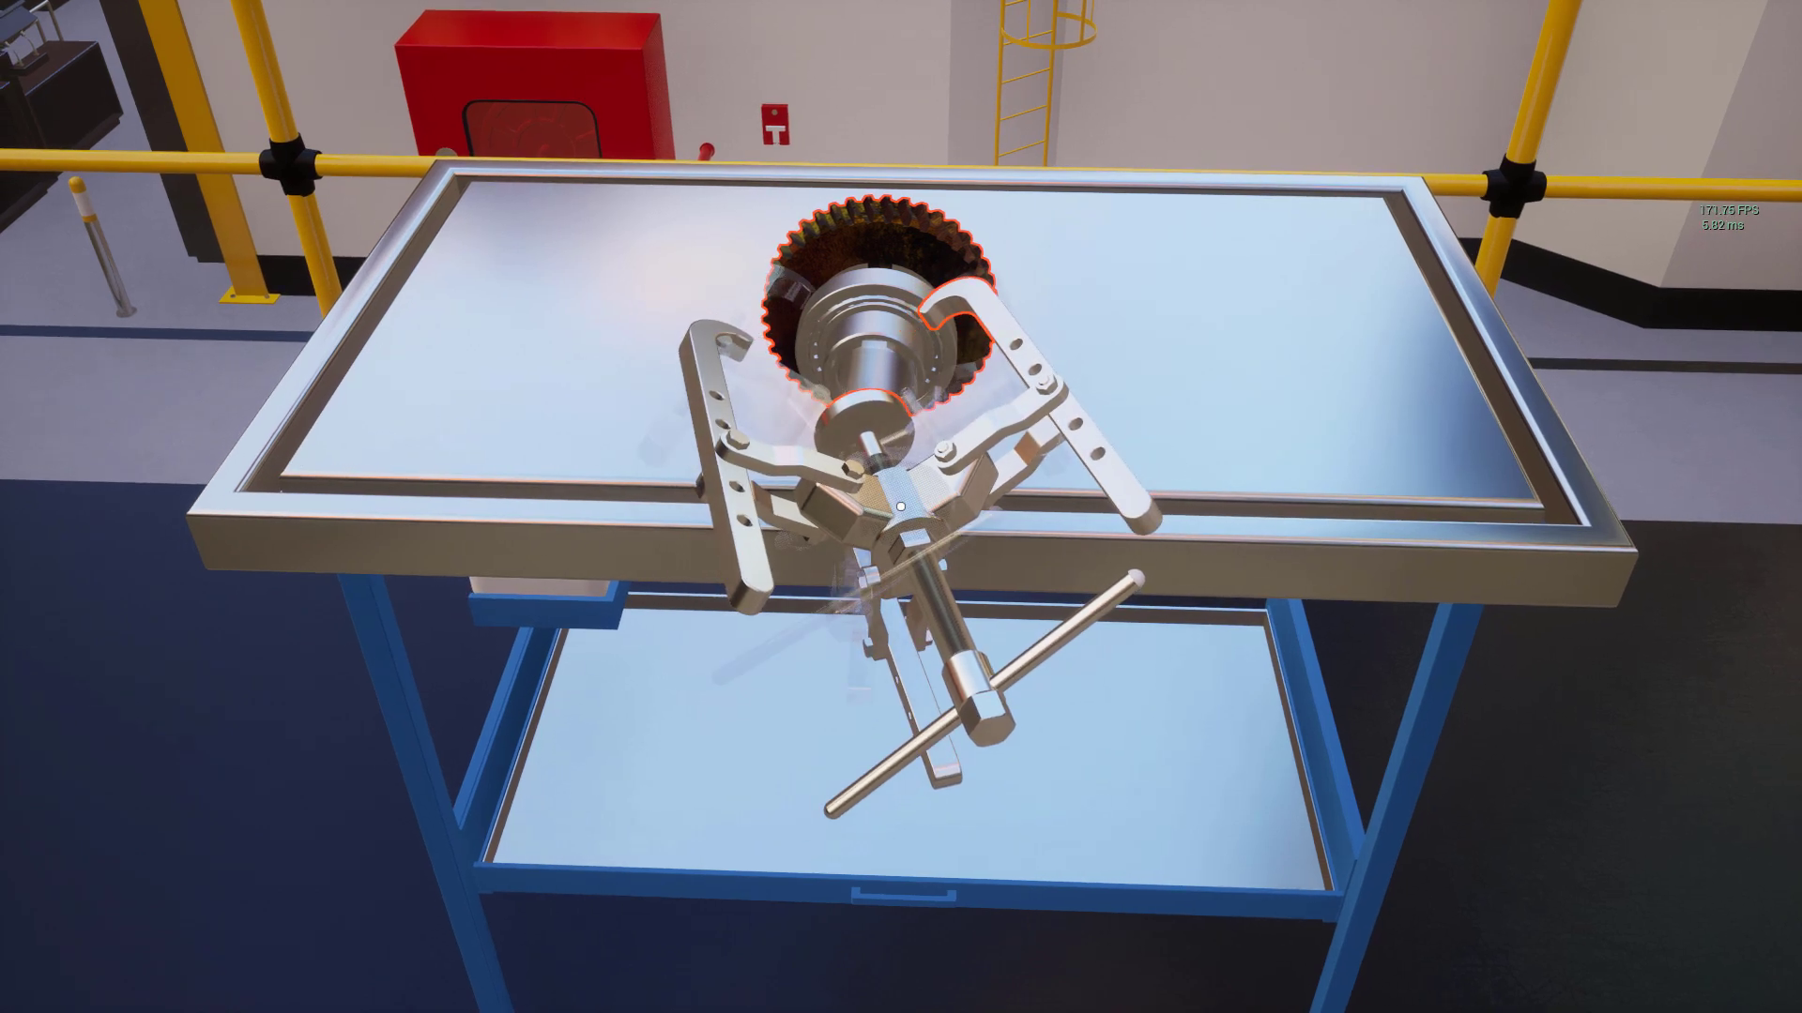
{"action": "left_click", "coordinate": [900, 507]}
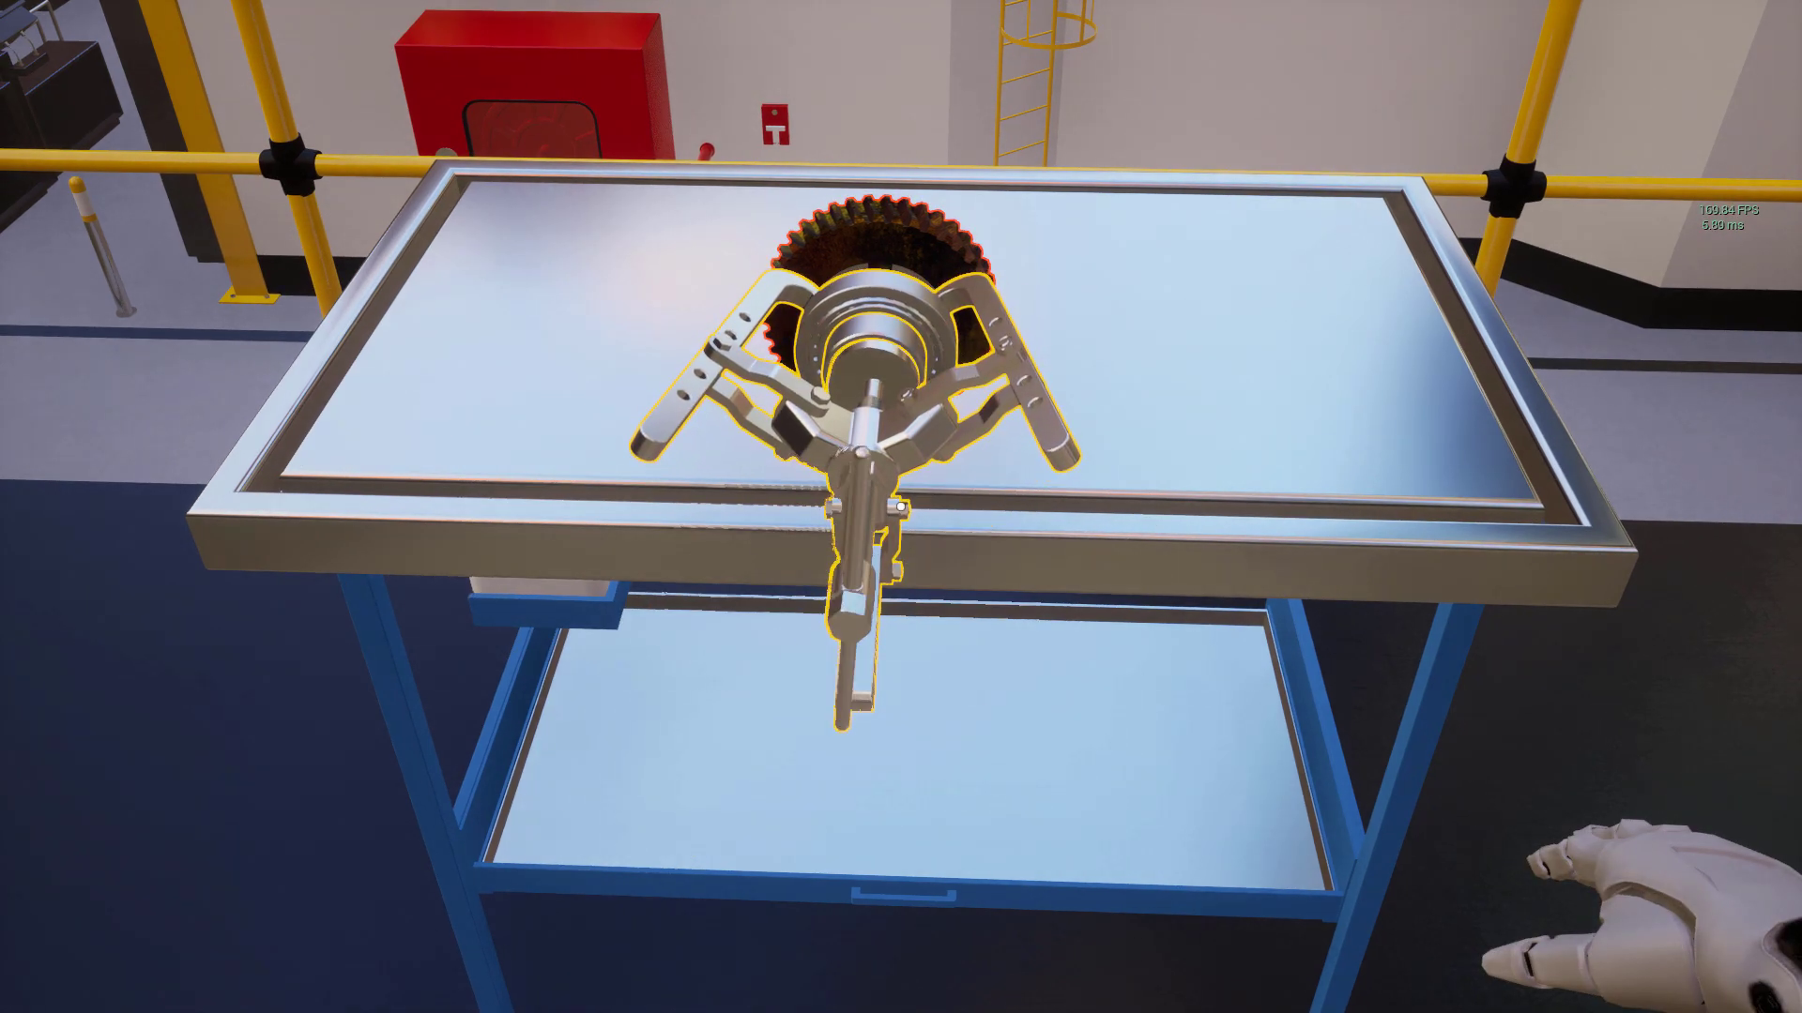
{"action": "key", "text": "a"}
{"action": "key", "text": "w"}
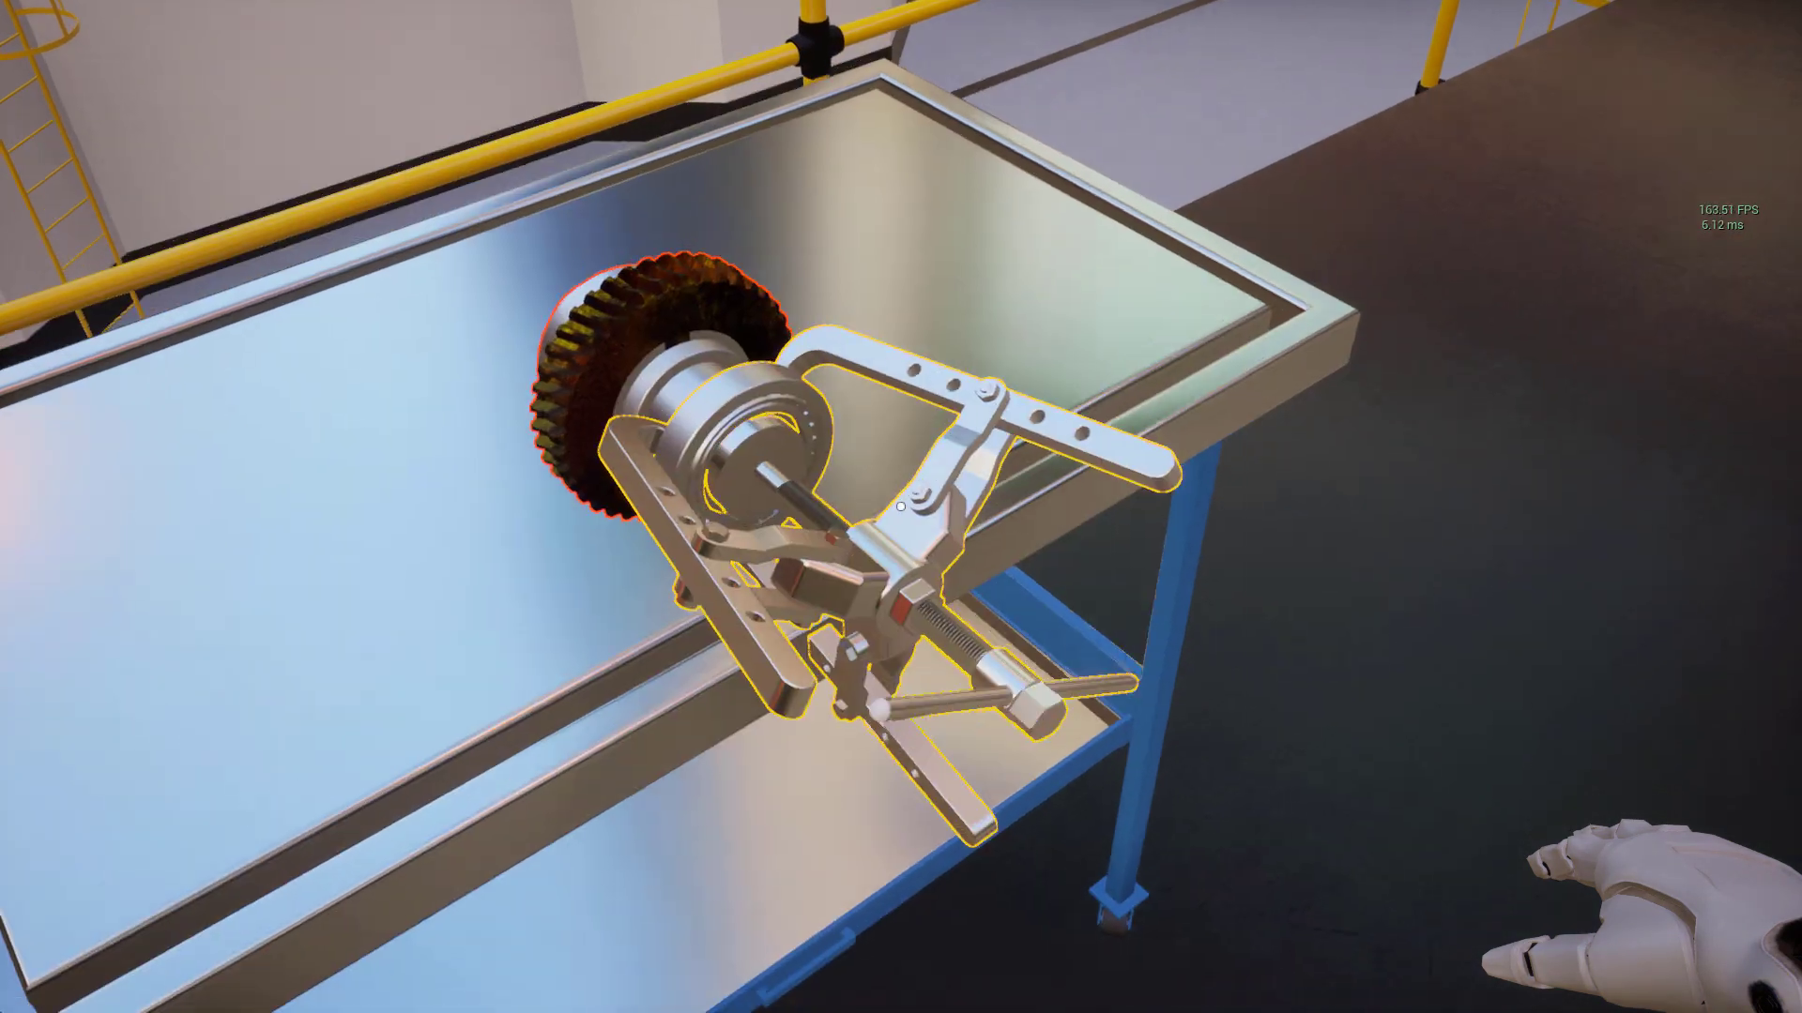